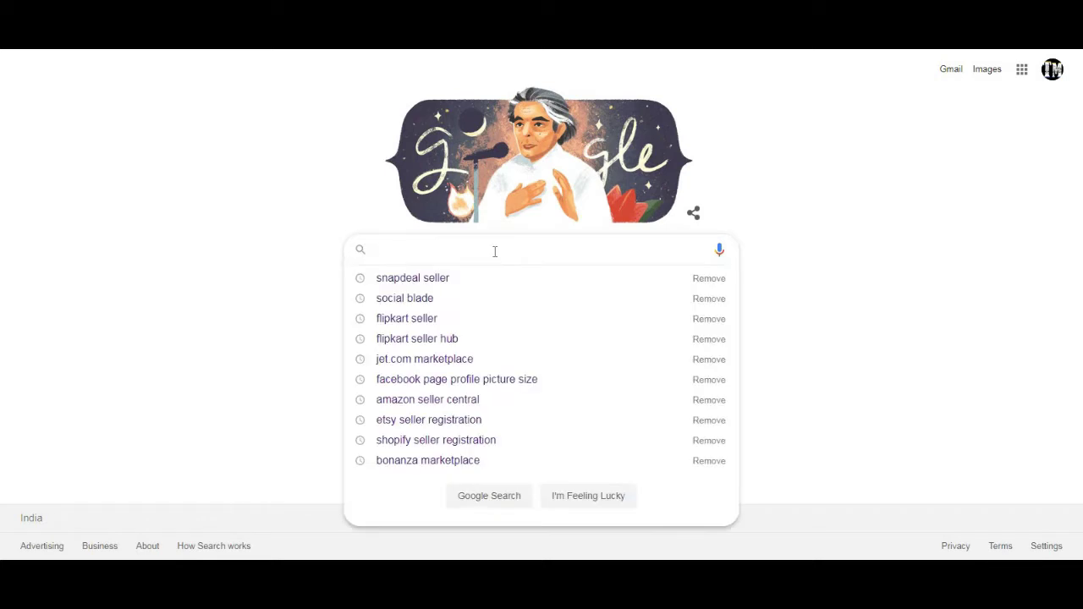
Search Google for 'snapdeal seller' and open sellers.snapdeal.com from the results.
text(Snapda)
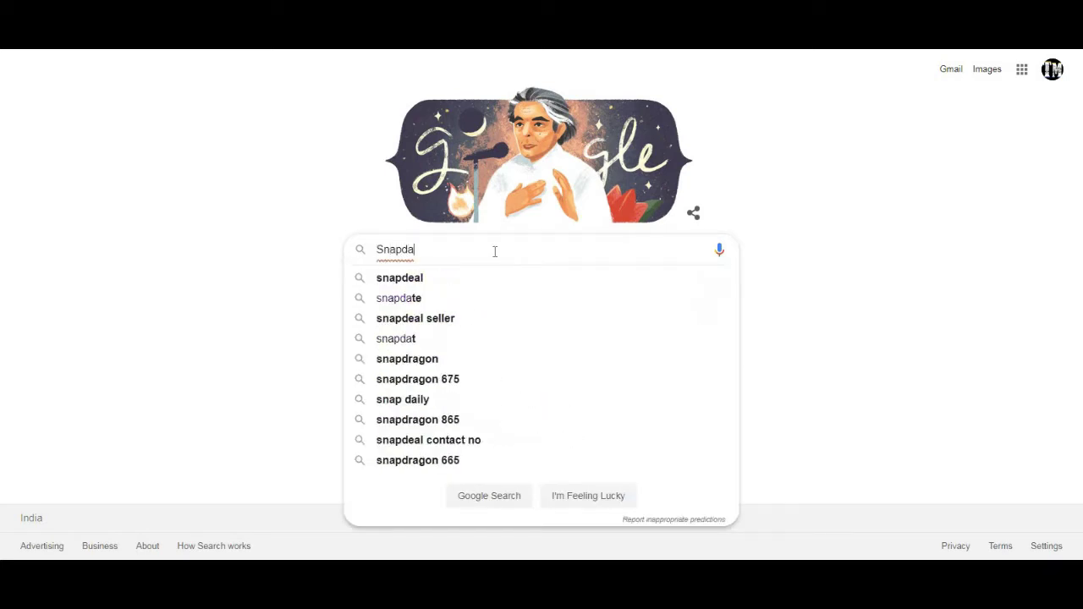
key(BackSpace)
text(ela)
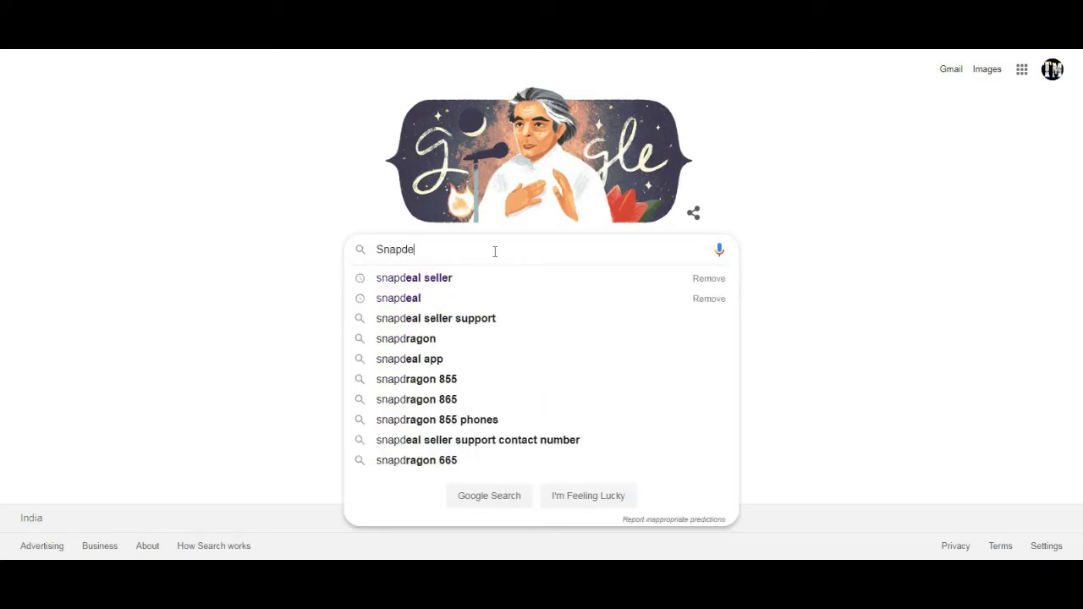
key(BackSpace)
key(BackSpace)
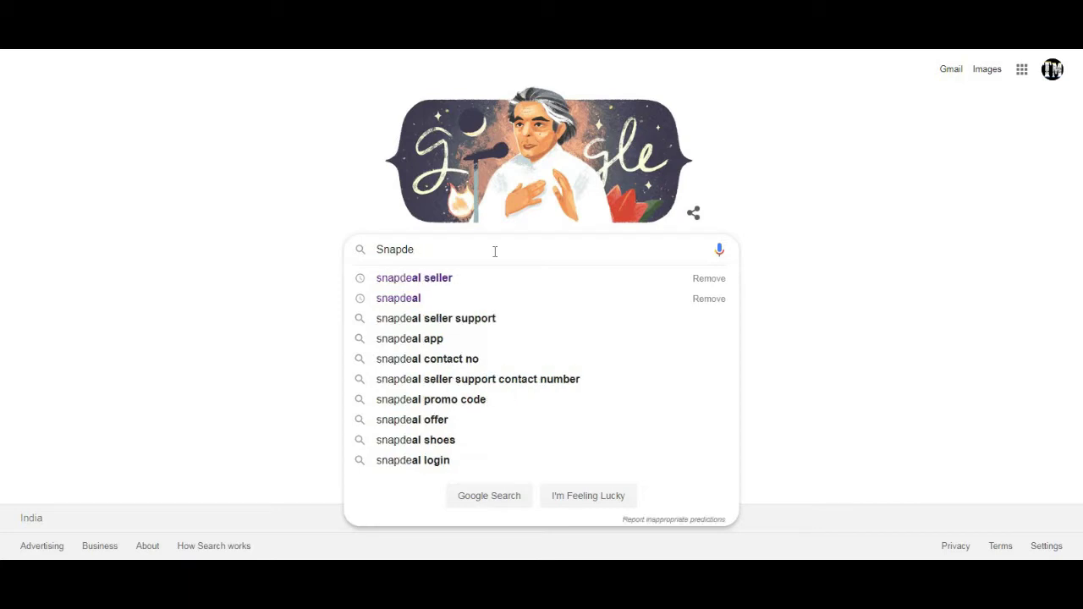
key(Down)
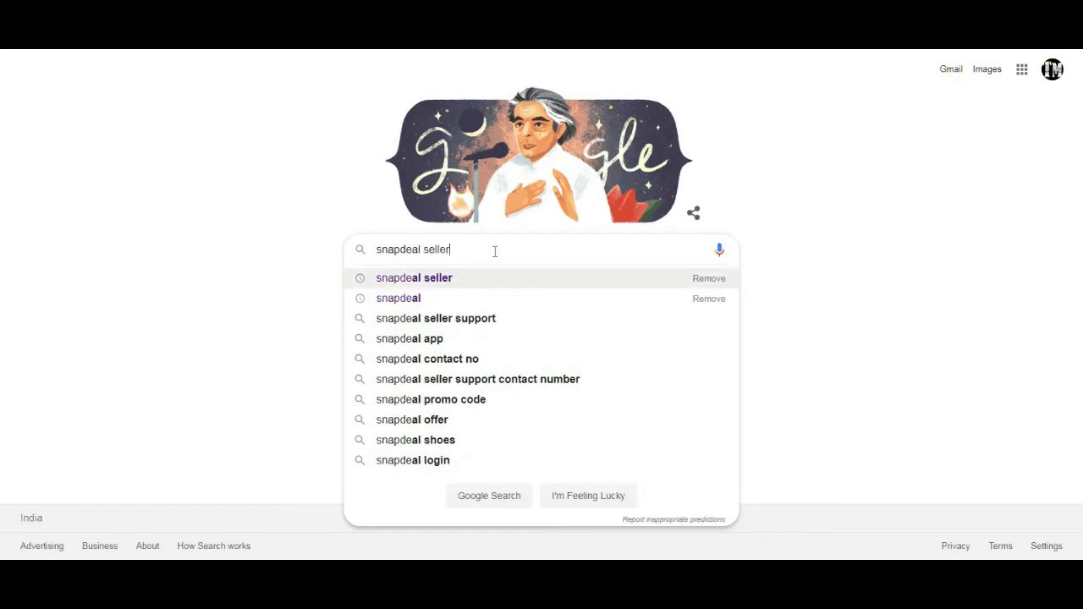
key(Return)
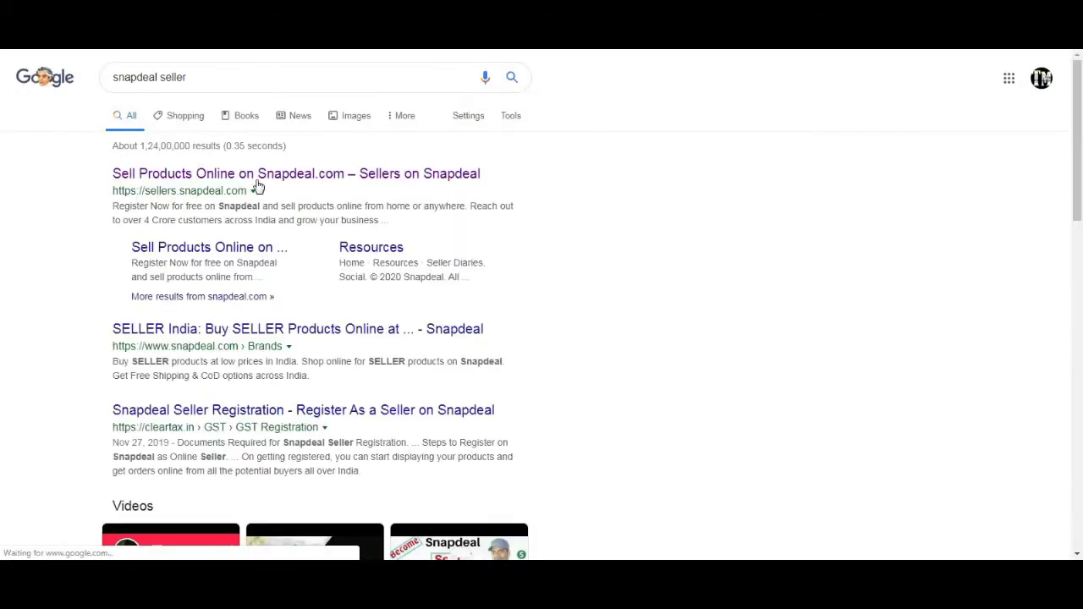
click(210, 173)
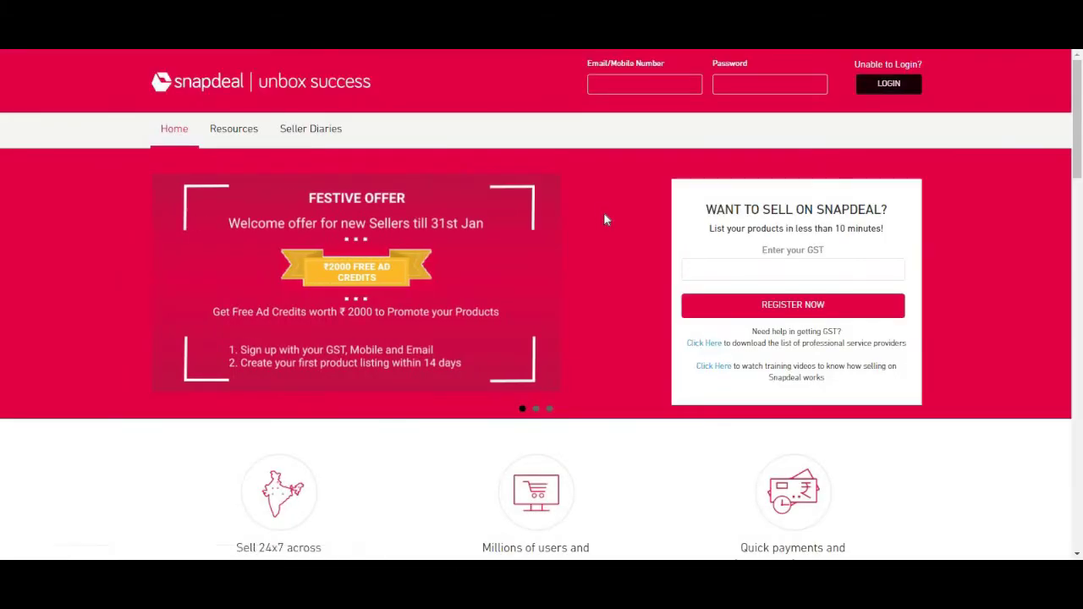
Enter the GST number from the Pinkcity Mobile GST certificate image into the GST field.
click(702, 270)
key(alt+Tab)
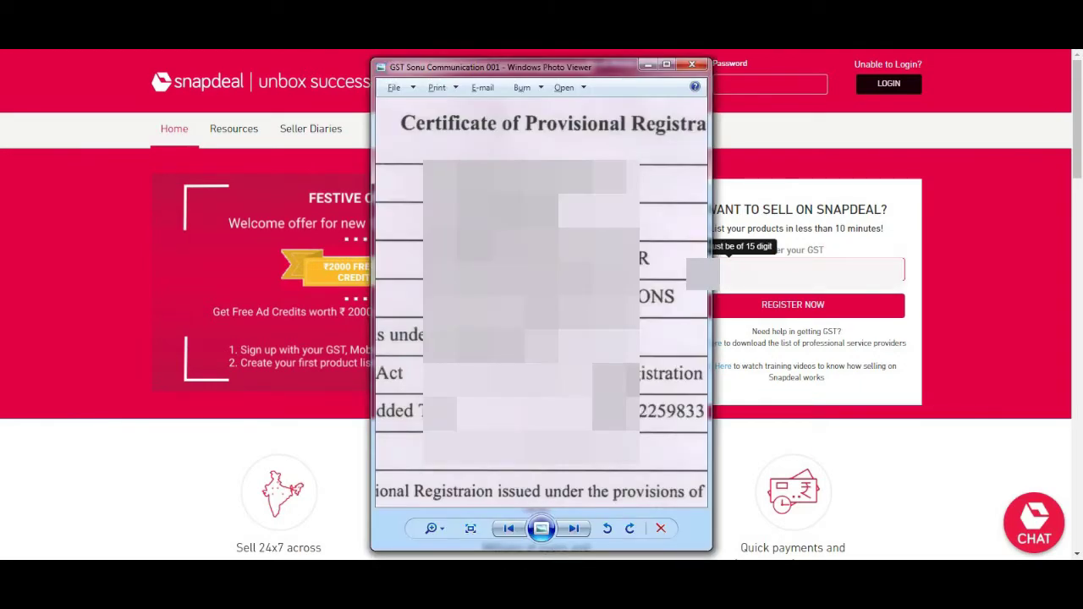
key(alt+Tab)
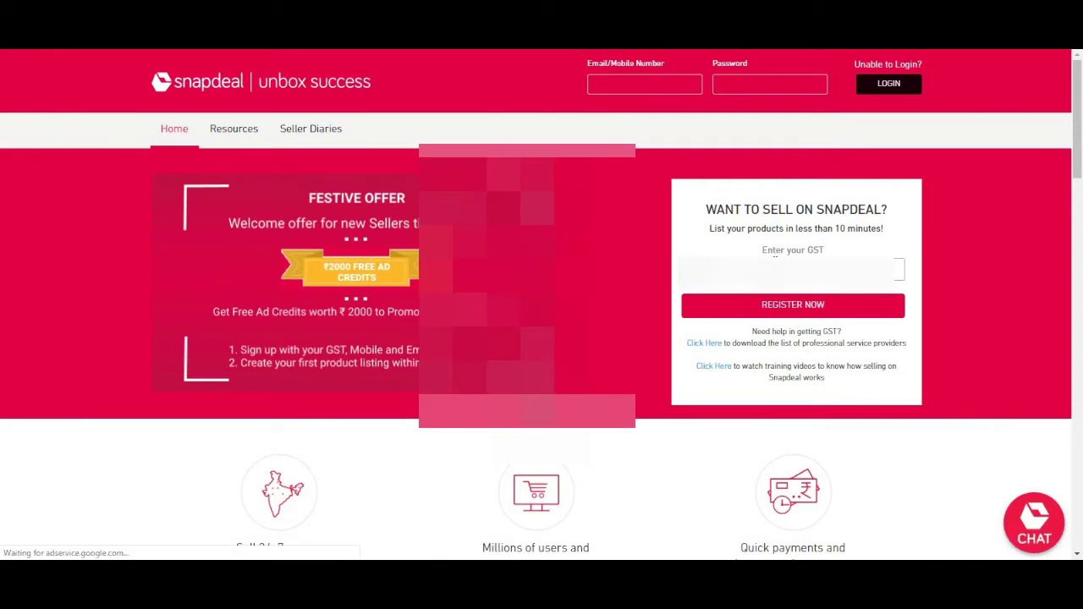
key(alt+Tab)
key(Left)
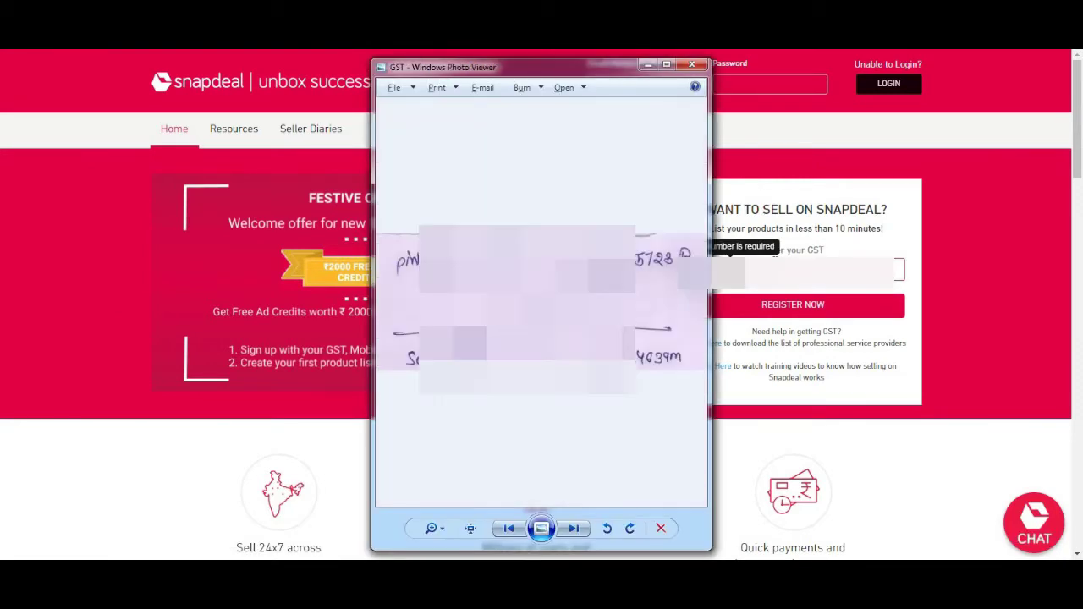
key(Left)
key(Left)
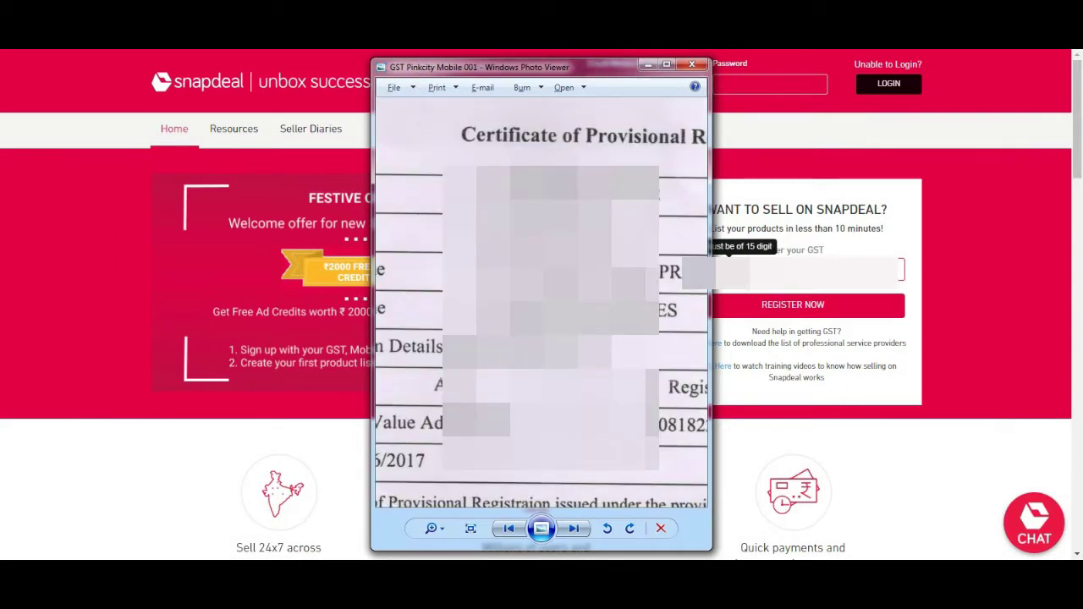
key(alt+F4)
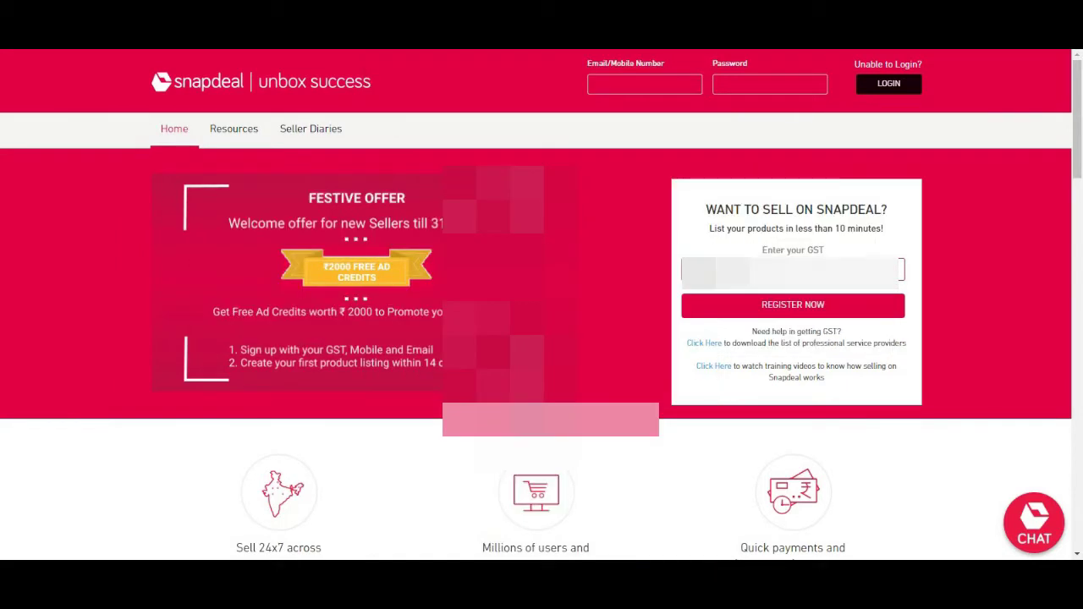
text(******)
key(alt+Tab)
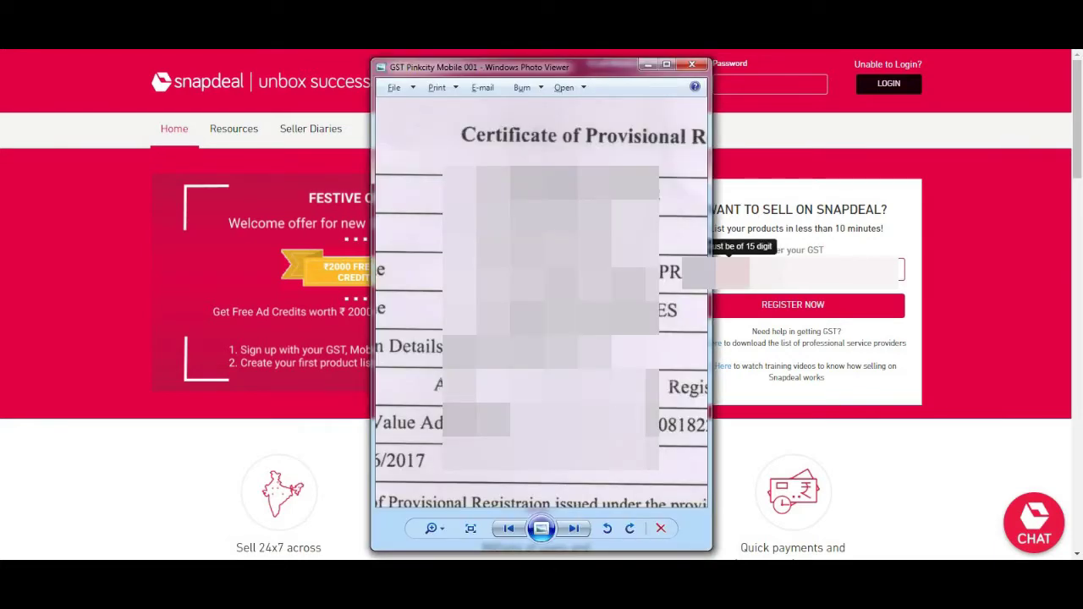
key(alt+Tab)
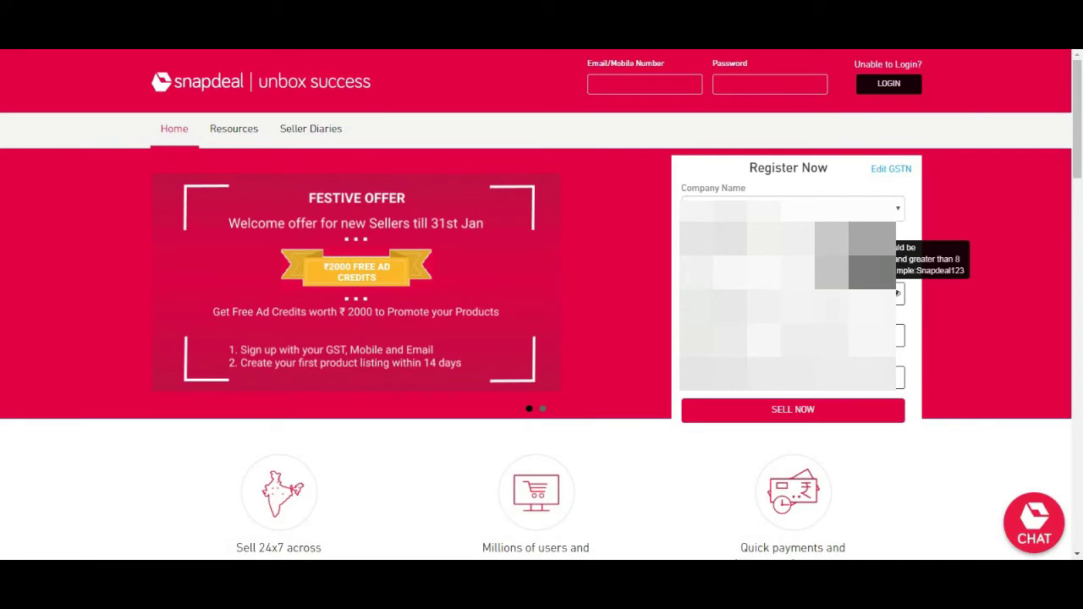
Submit the filled Register Now form with SELL NOW.
click(806, 413)
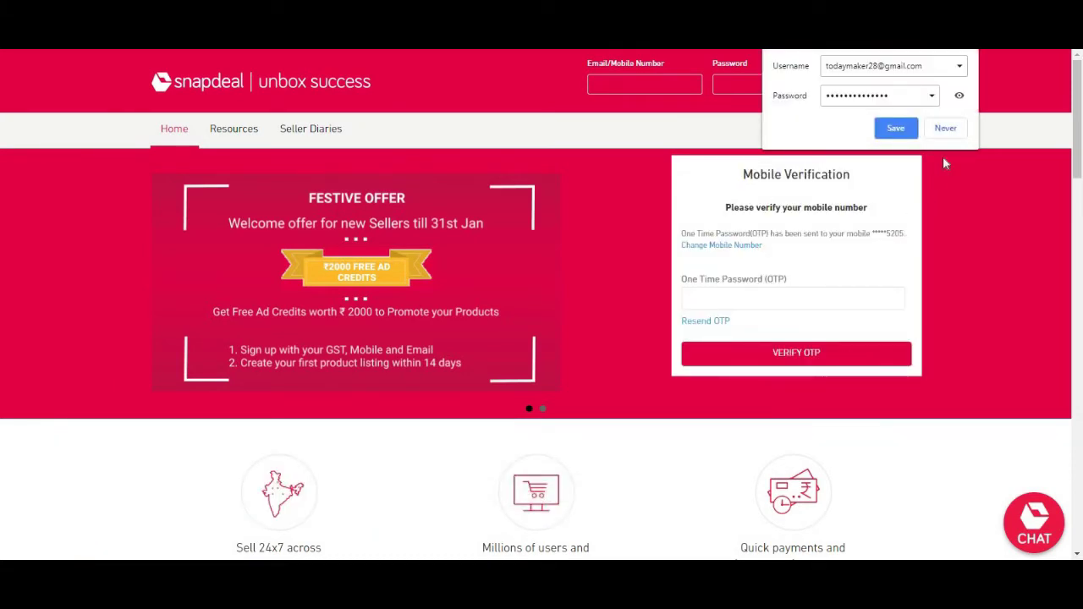
Decline the save-password prompt, verify the mobile number with the received OTP, and go to Gmail.
click(951, 129)
click(713, 301)
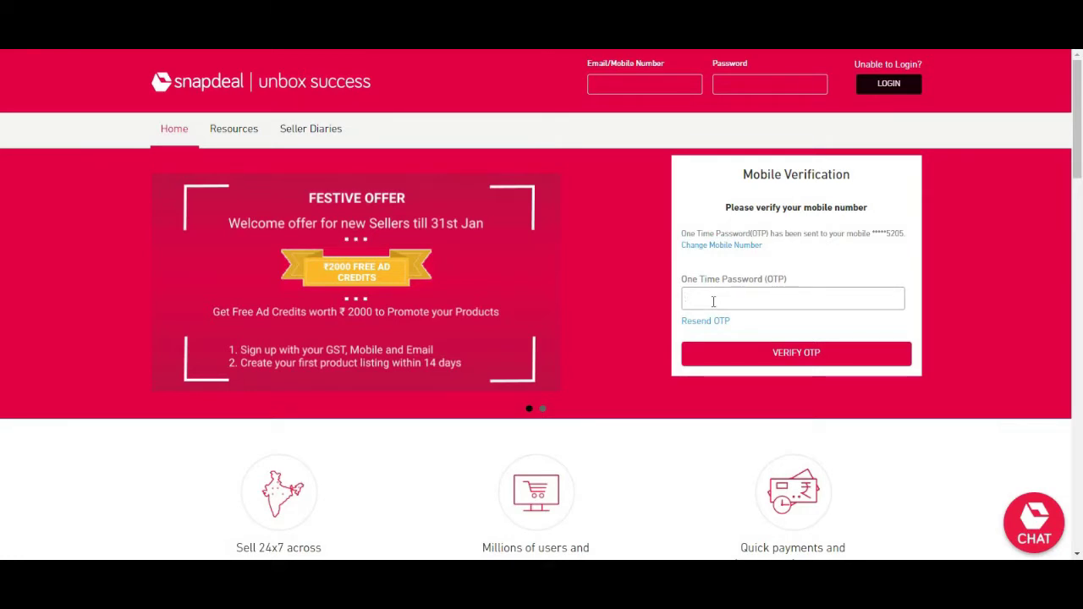
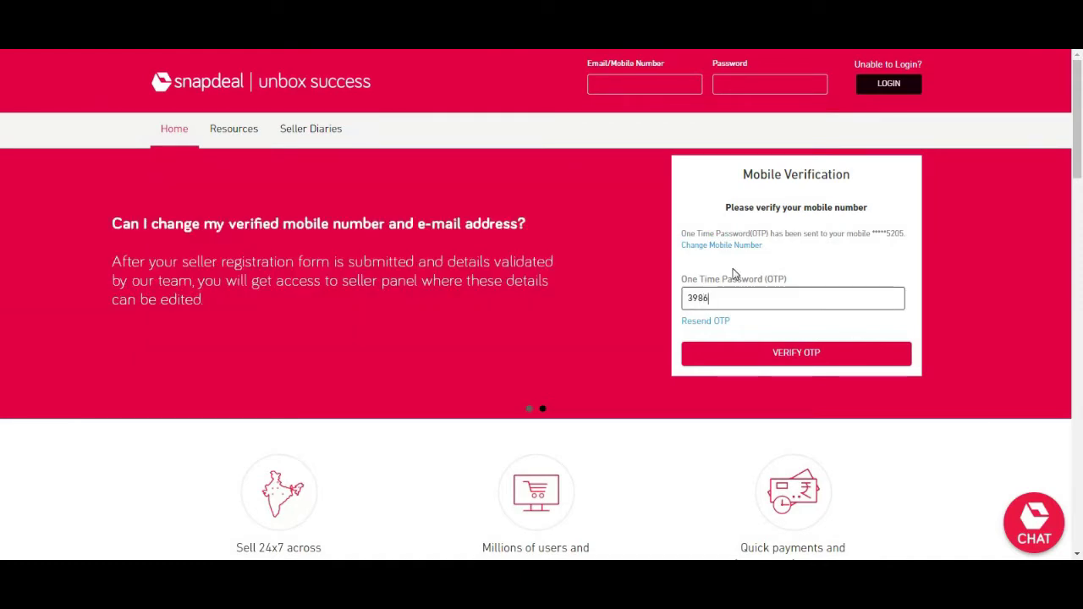
click(766, 356)
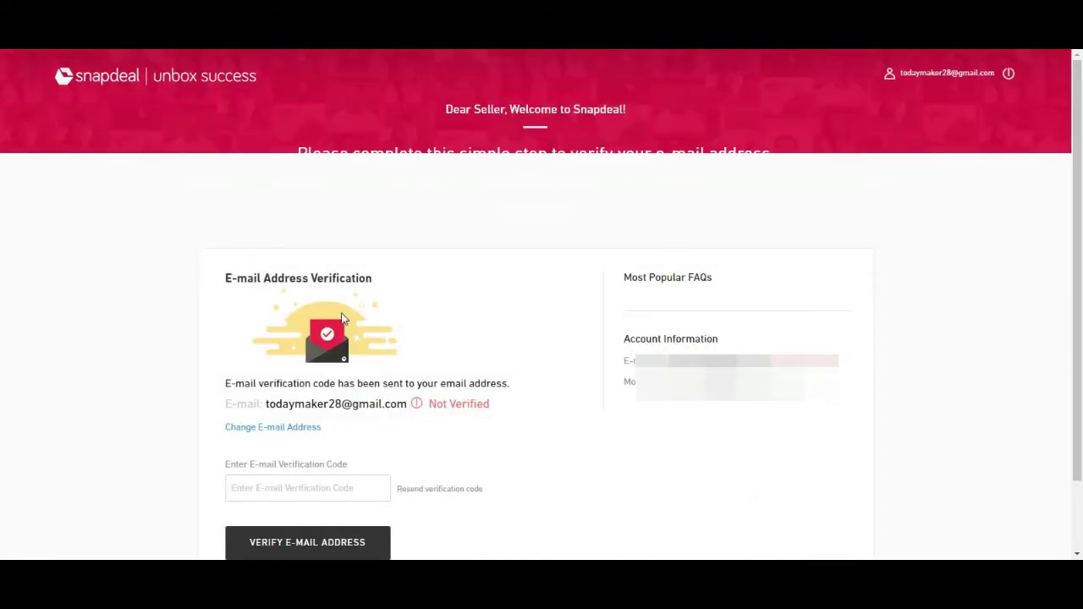
scroll(359, 355, down, 1)
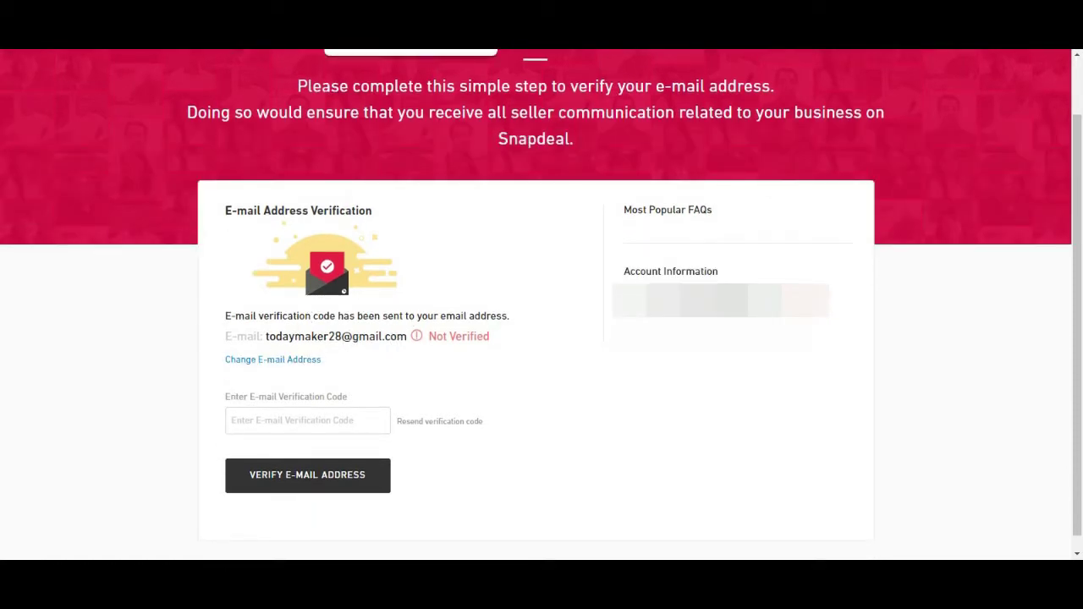
click(237, 12)
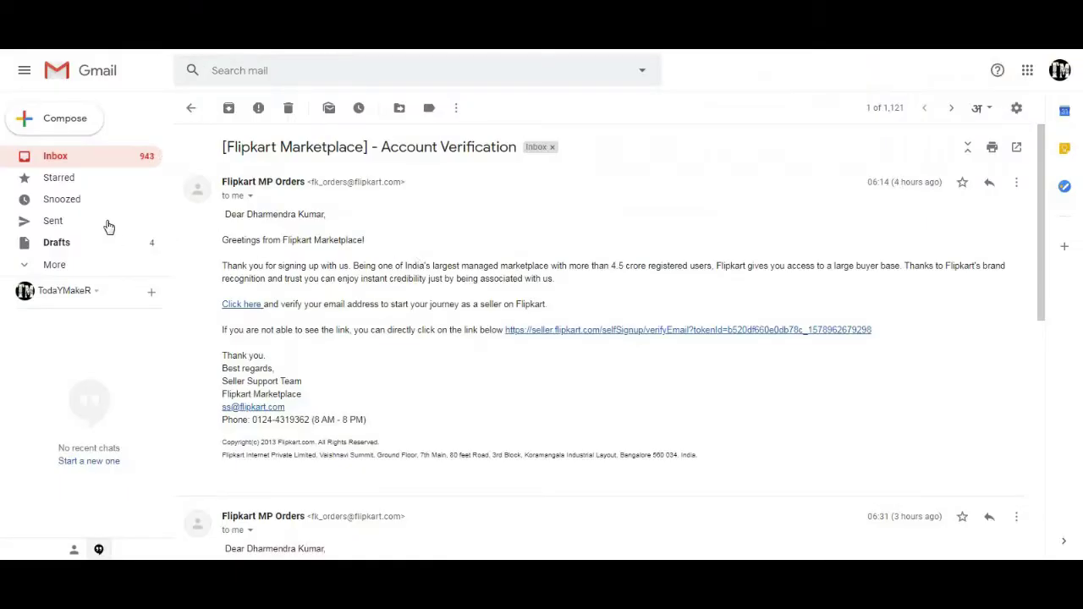
Refresh Gmail, open Snapdeal's Email Verification Mail and select its verification code.
click(83, 163)
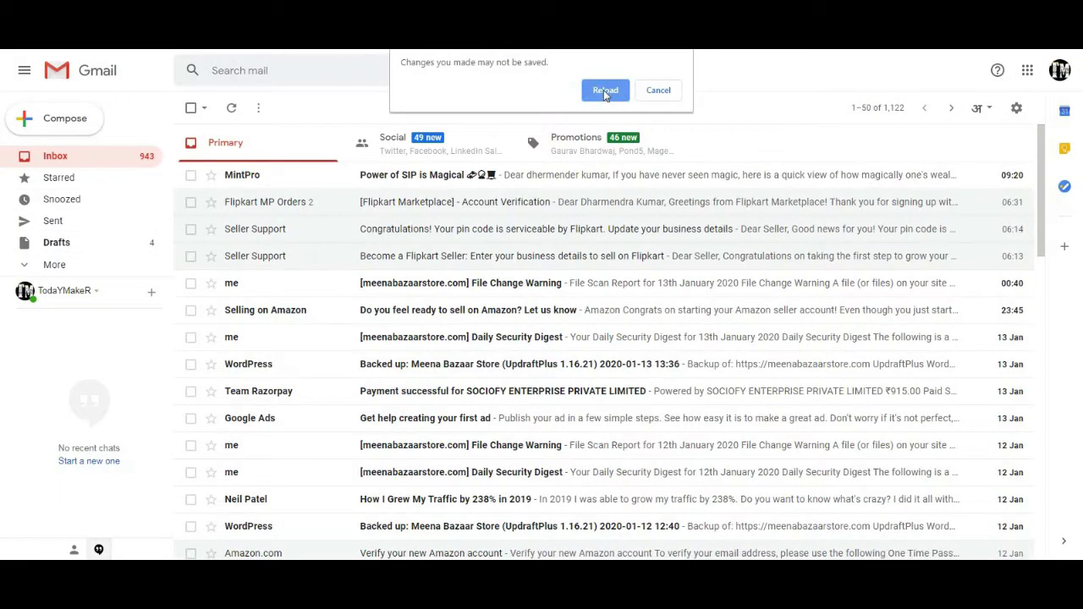
click(605, 90)
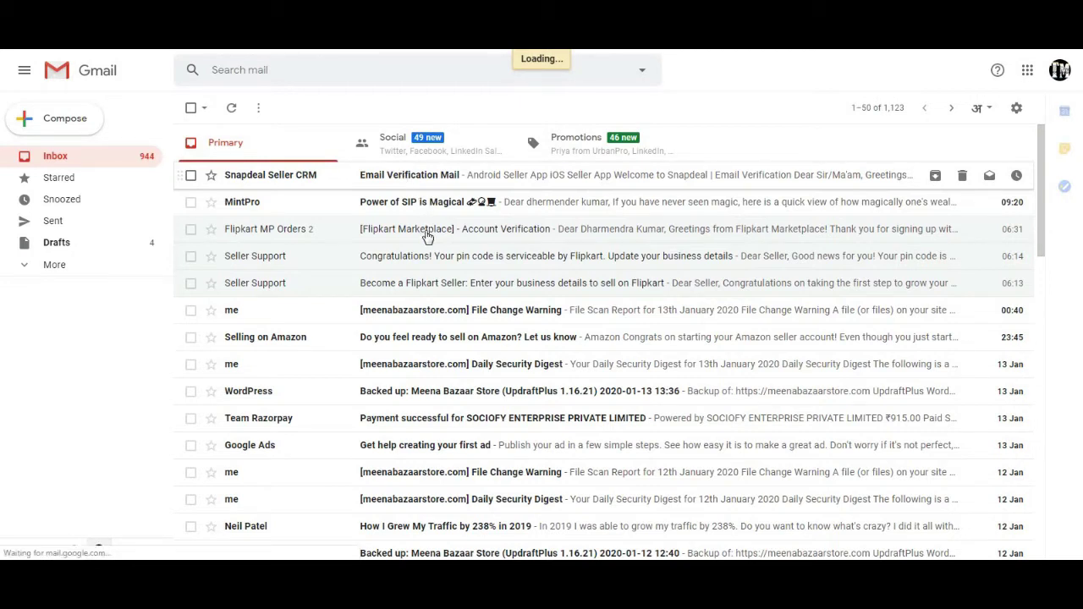
click(388, 182)
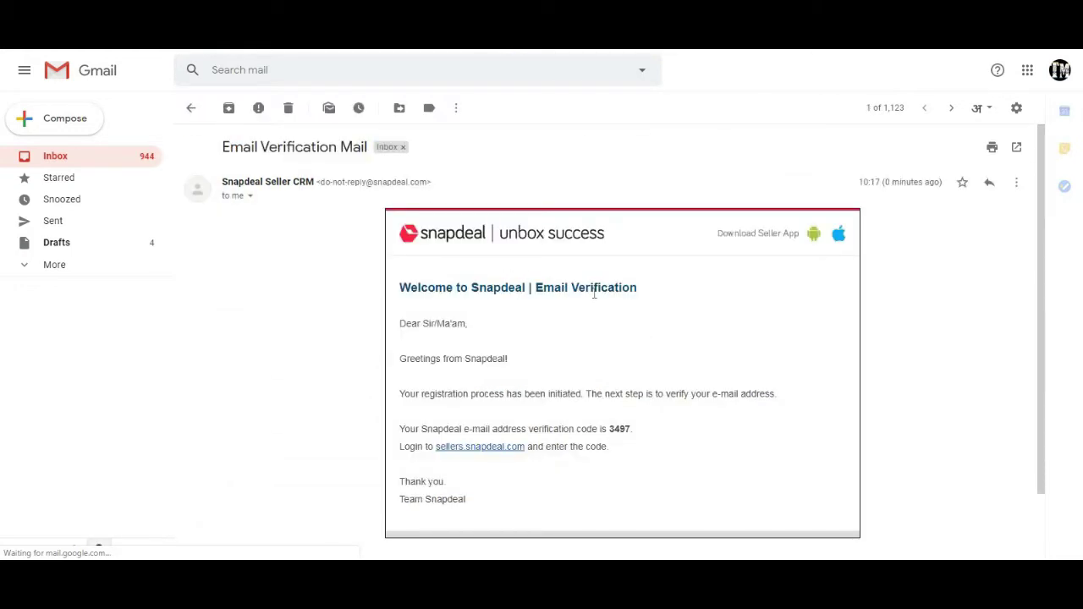
scroll(592, 291, down, 1)
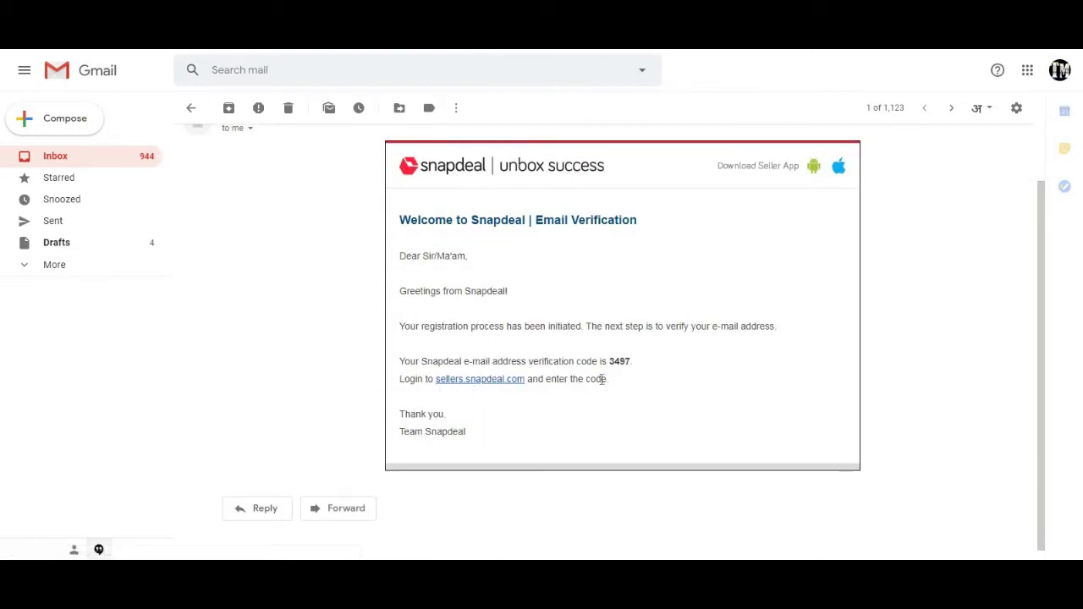
drag(610, 362, 637, 369)
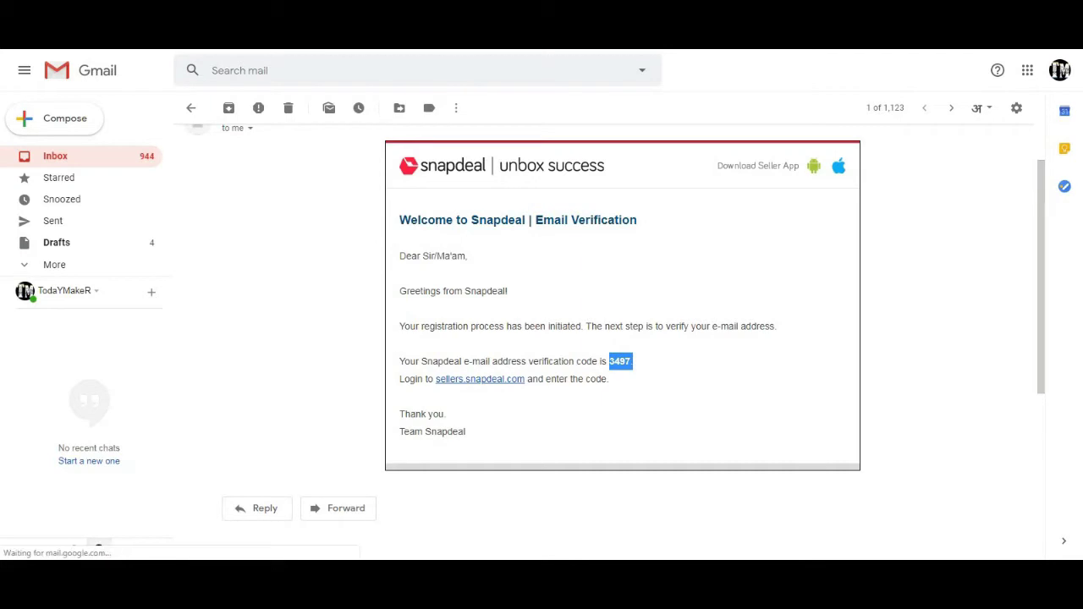
key(ctrl+Tab)
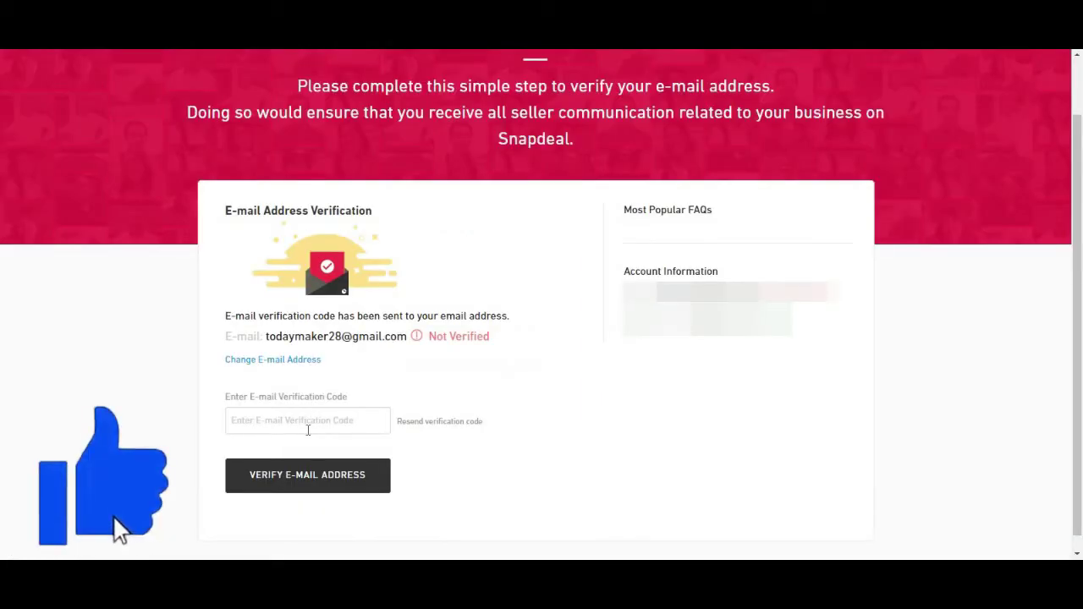
Enter the e-mailed verification code to verify the e-mail address.
click(308, 430)
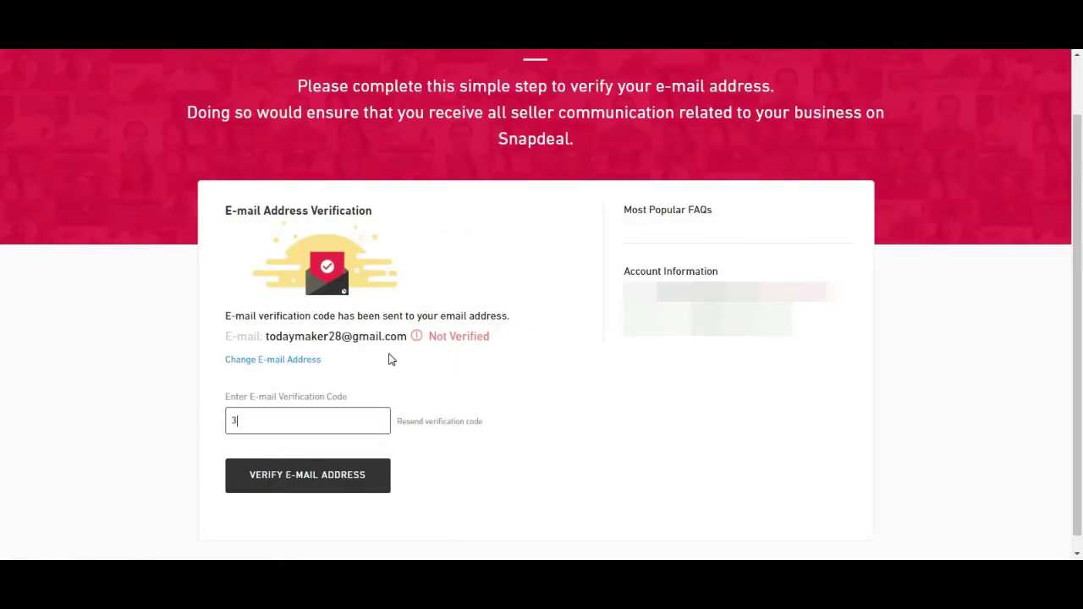
click(319, 476)
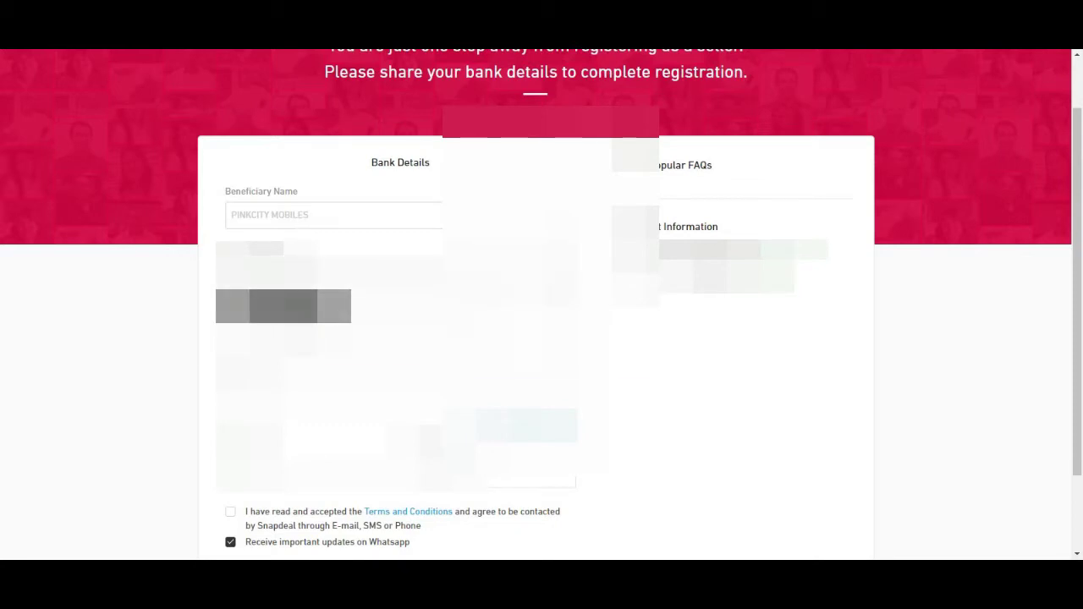
Read the account details from the scanned bank passbook image for the Bank Details form.
key(alt+Tab)
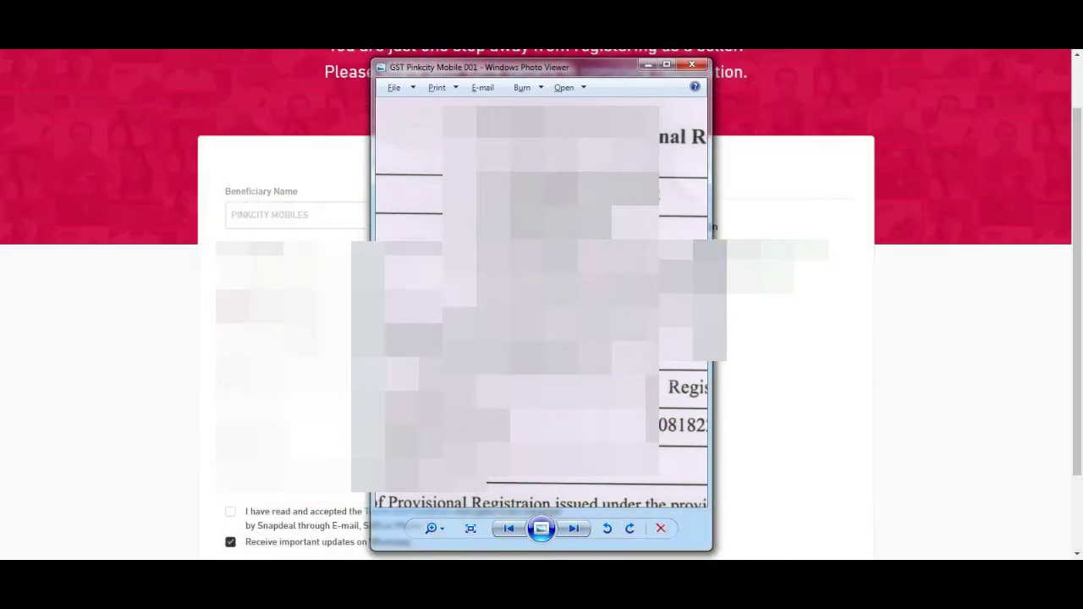
key(Right)
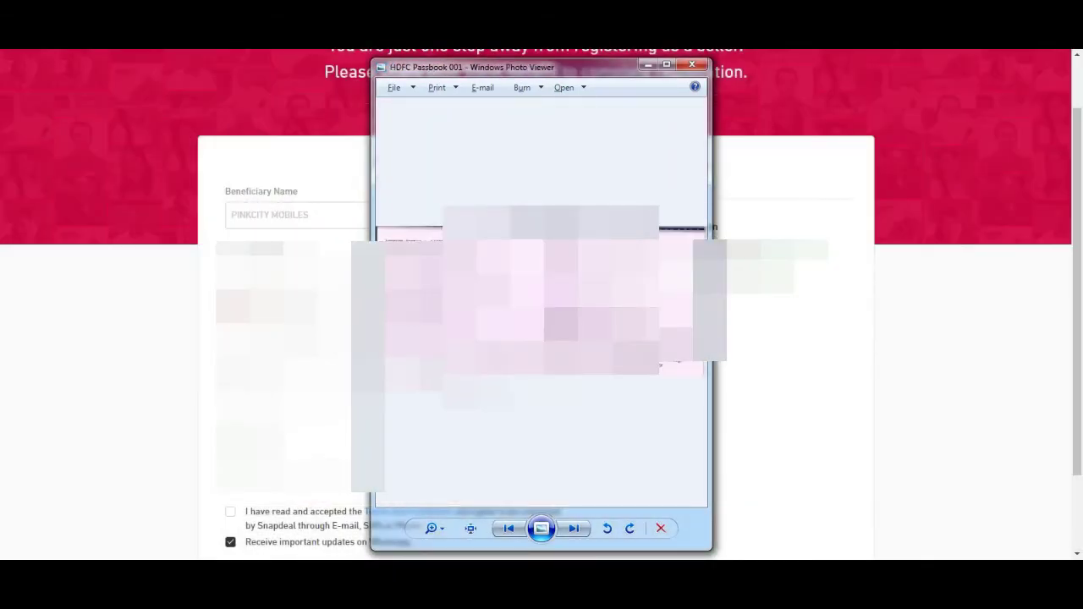
scroll(398, 302, up, 5)
drag(635, 322, 475, 322)
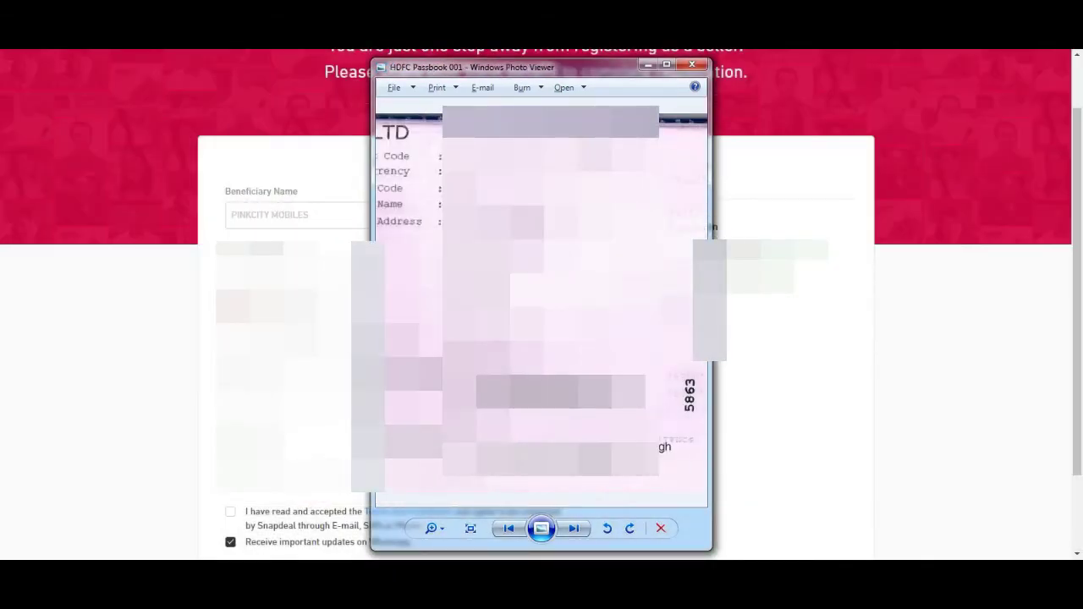
scroll(533, 330, up, 1)
scroll(542, 347, up, 1)
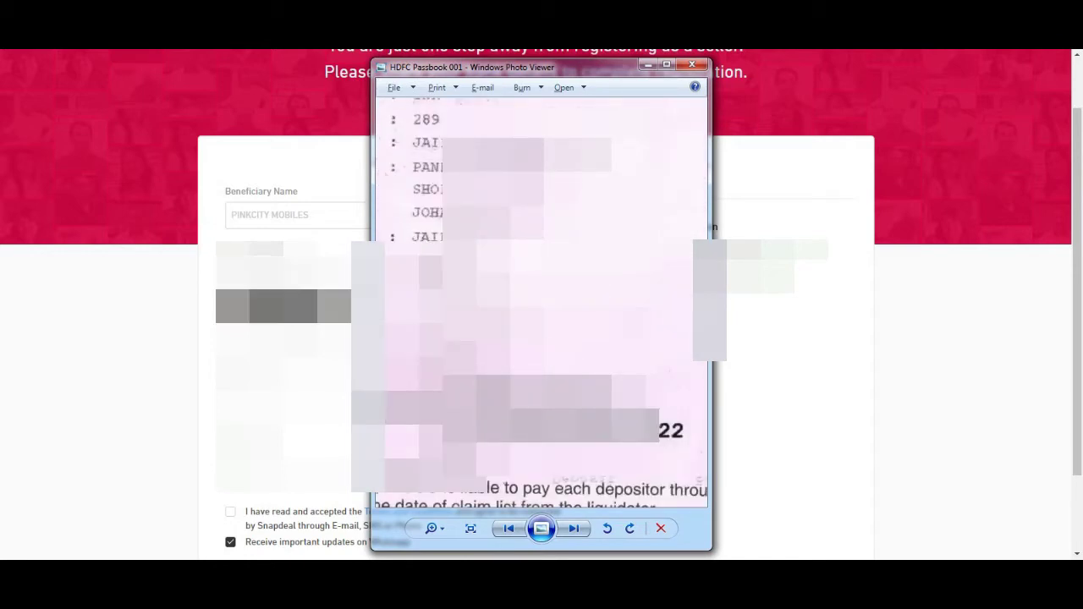
key(alt+F4)
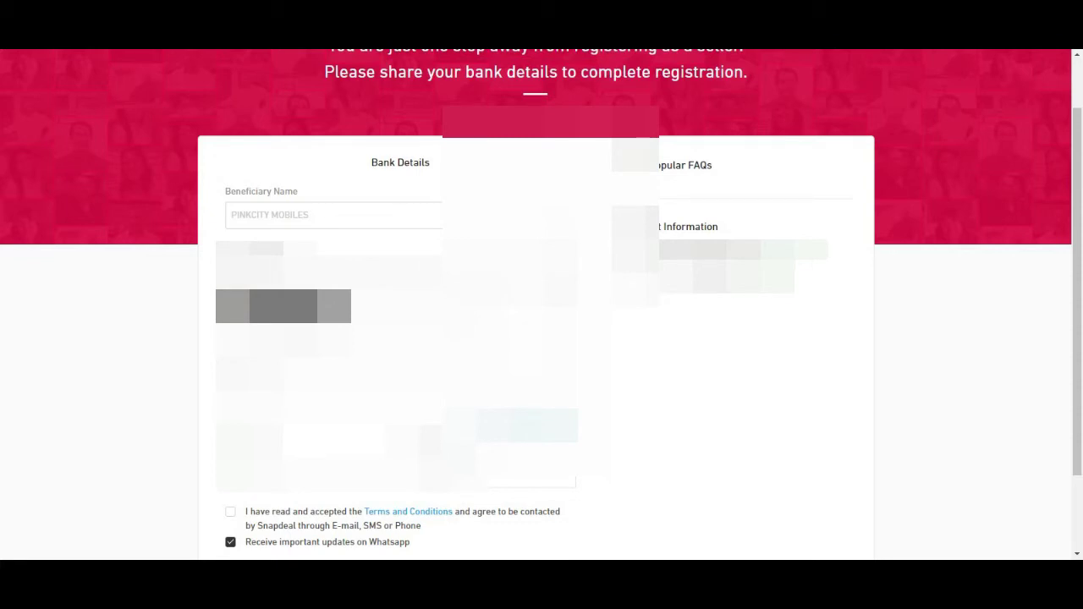
key(alt+Tab)
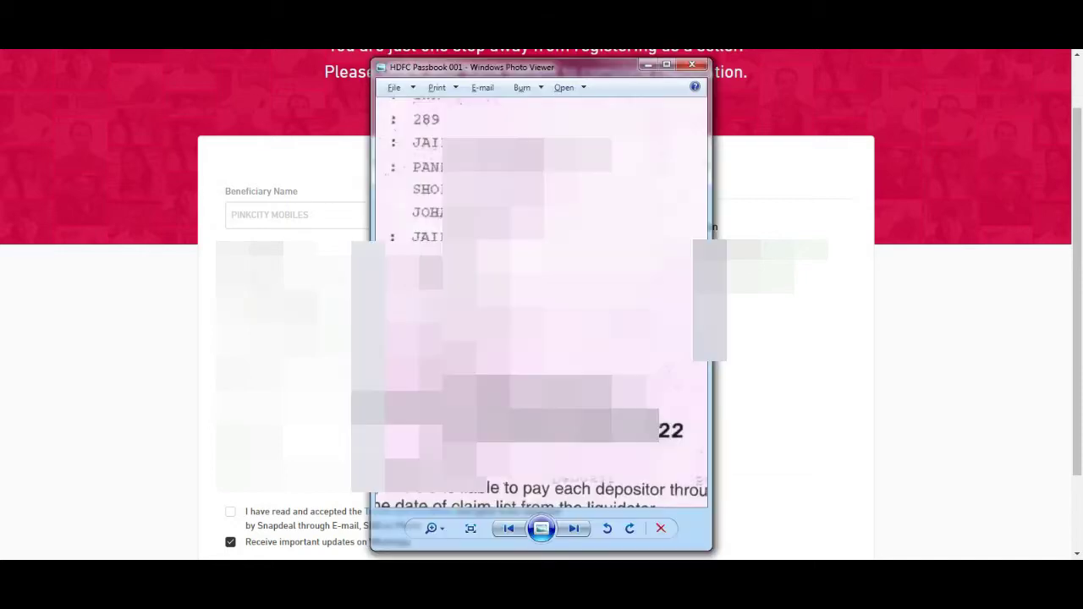
key(alt+F4)
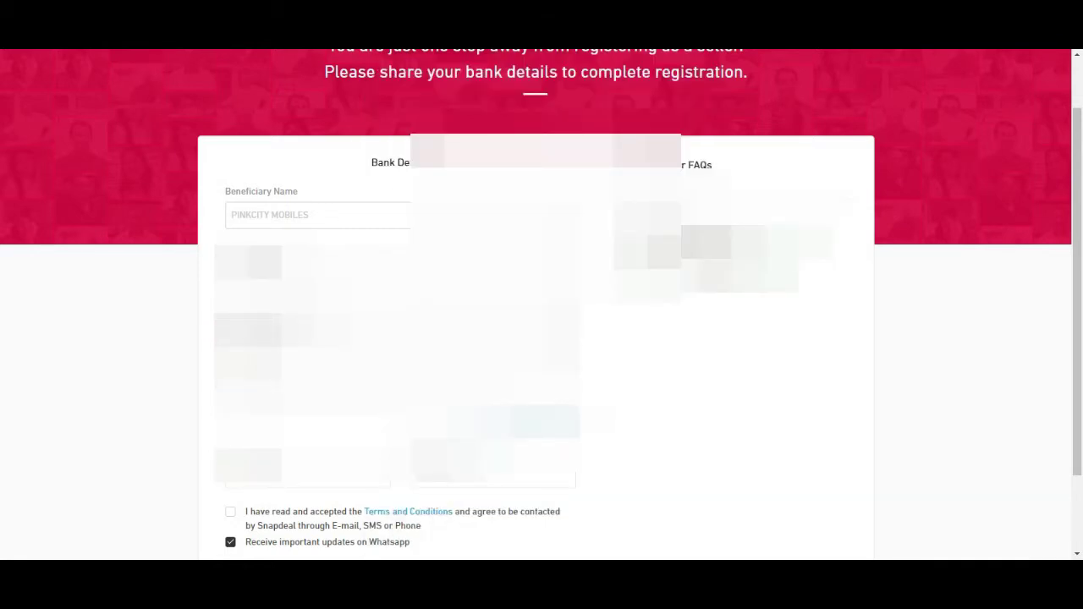
key(alt+Tab)
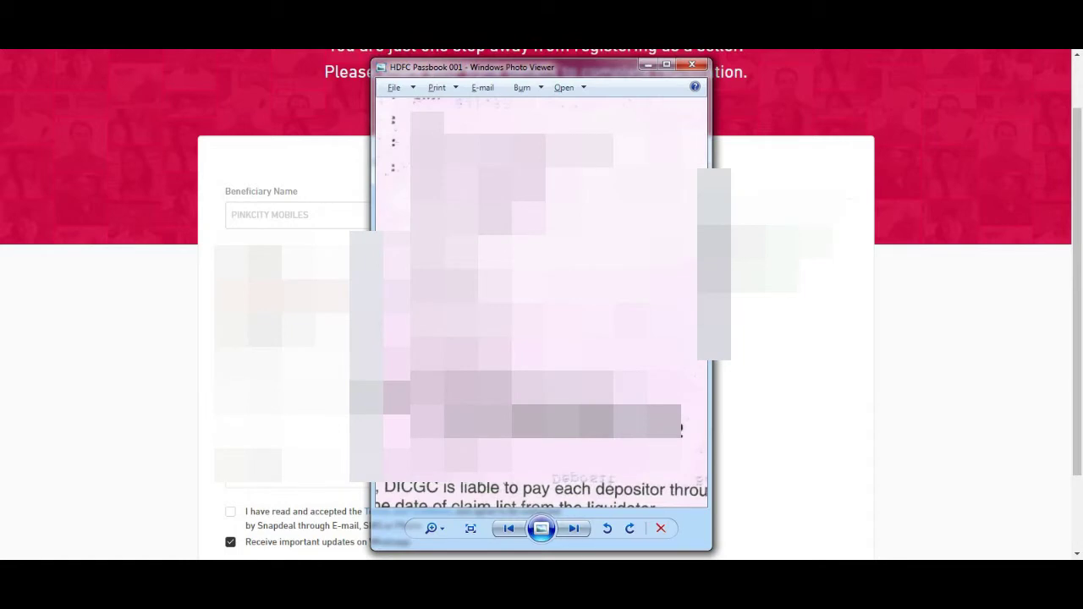
key(alt+Tab)
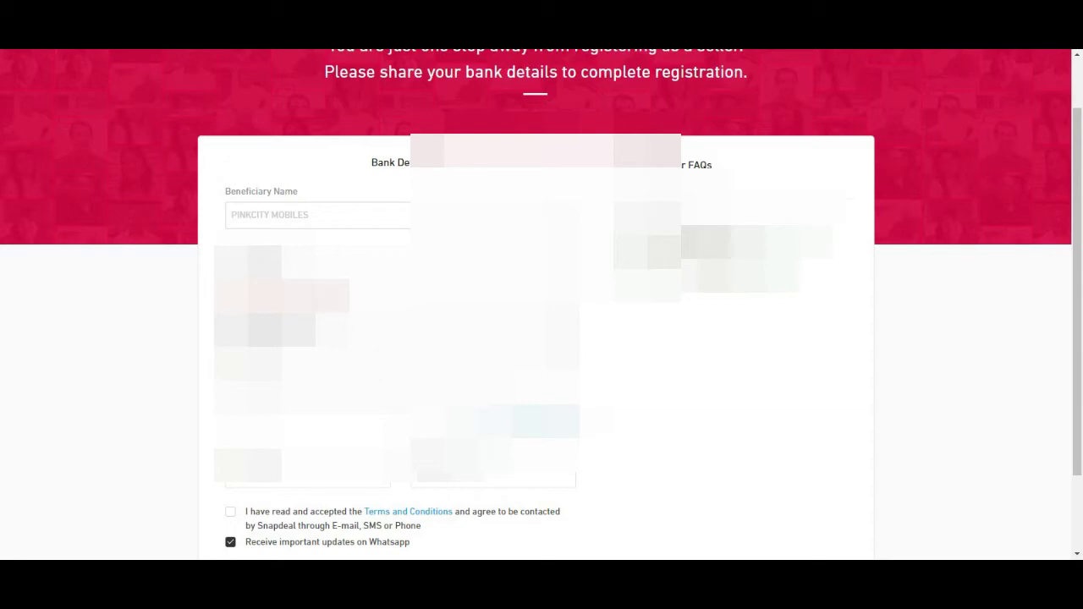
Check the bank details against the passbook, accept the terms, and submit the Bank Details form.
click(87, 269)
key(alt+Tab)
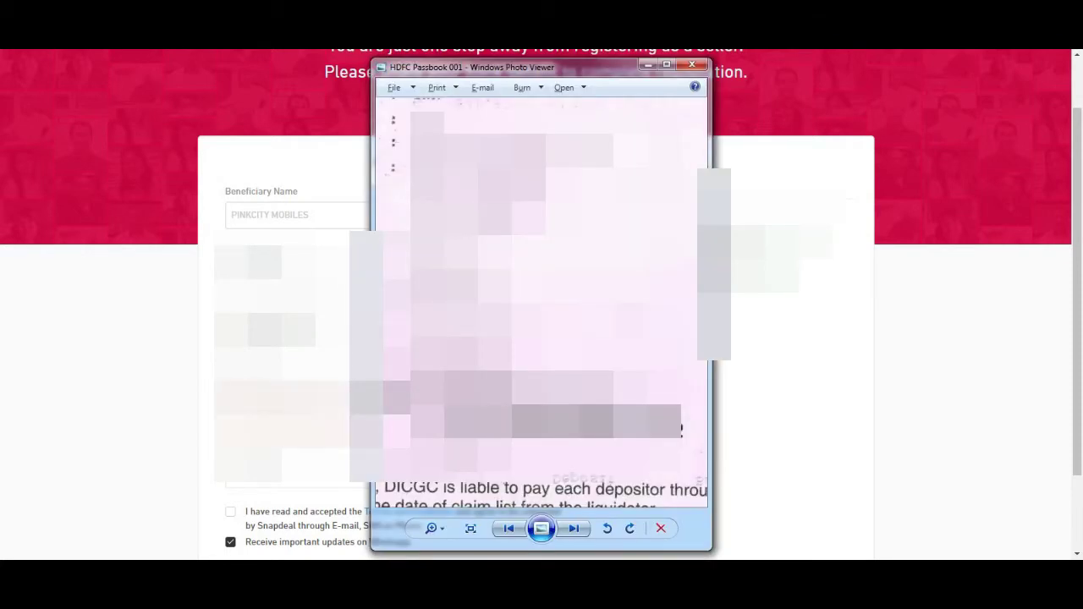
key(alt+Tab)
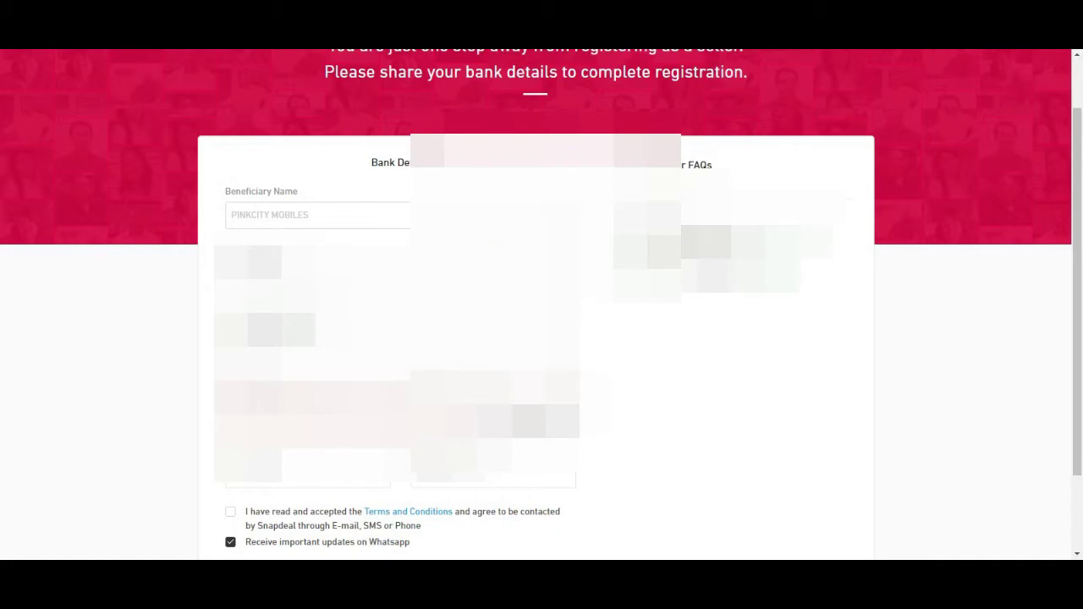
key(Caps_Lock)
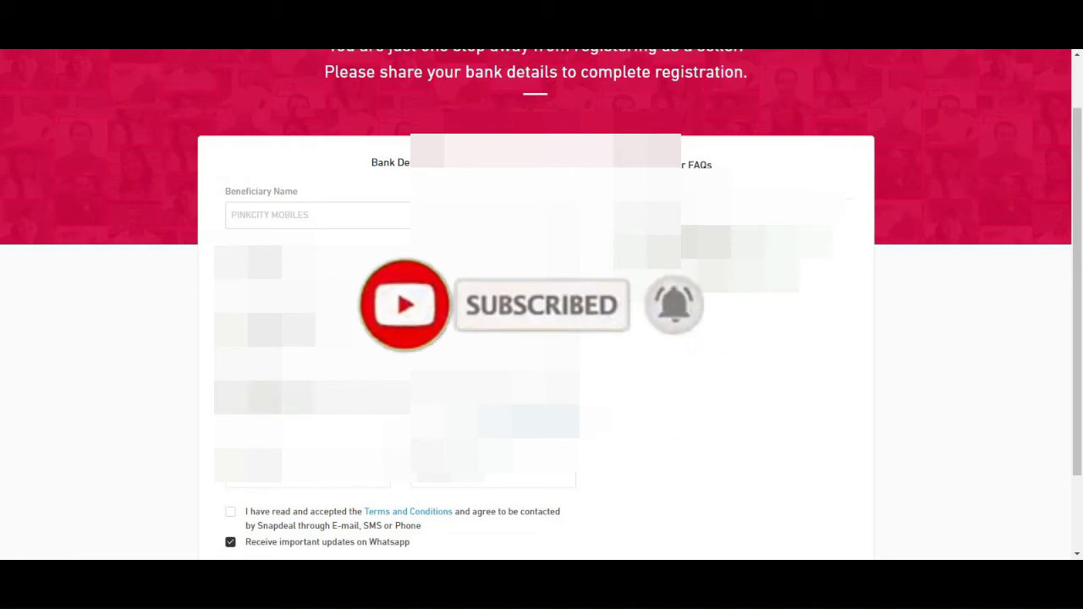
scroll(542, 305, down, 1)
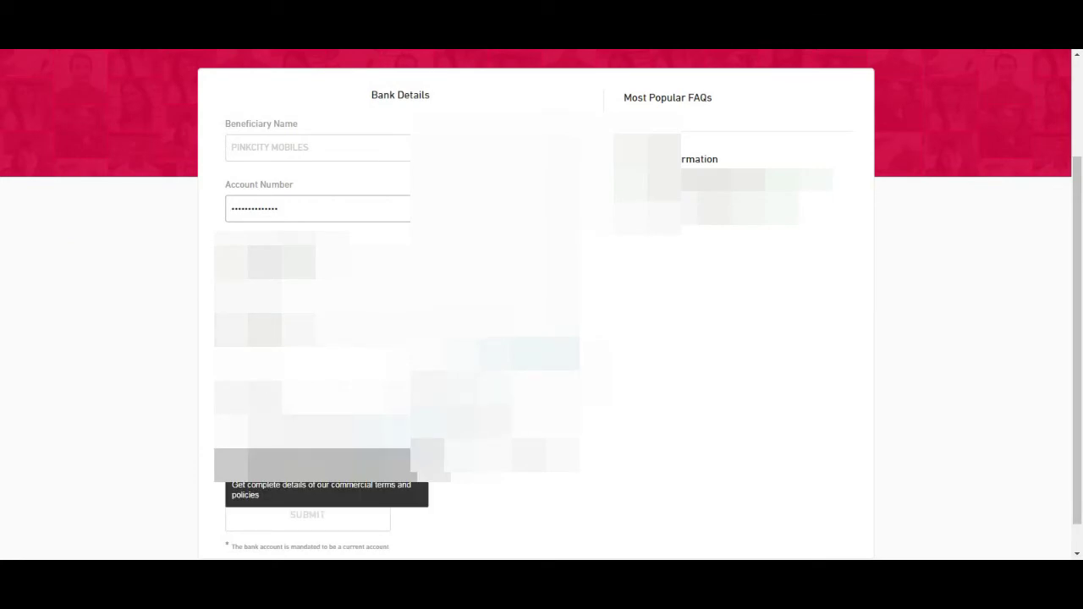
drag(231, 148, 315, 159)
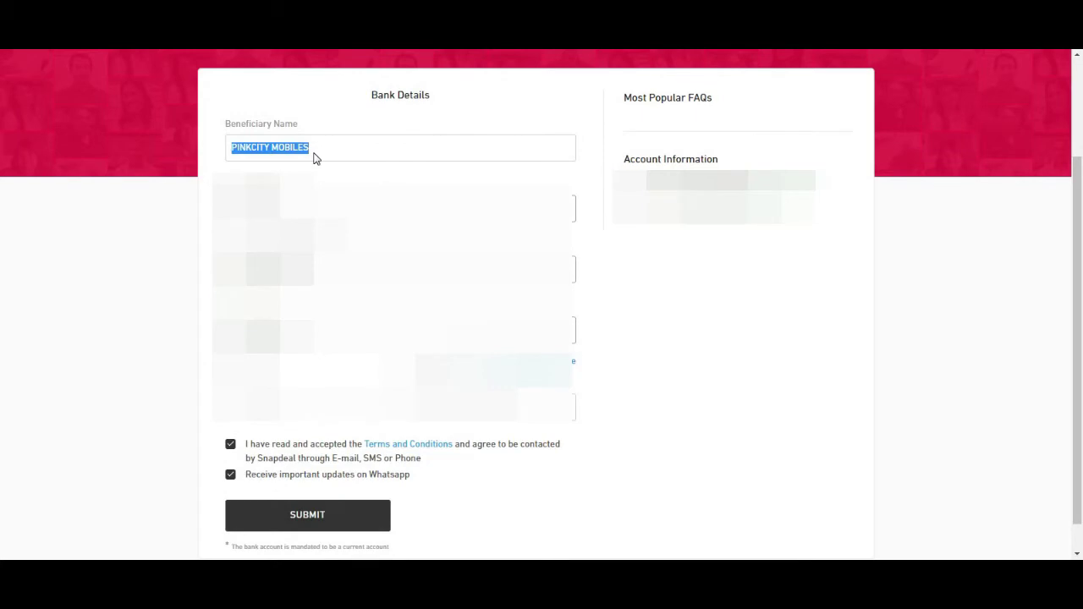
scroll(389, 479, down, 1)
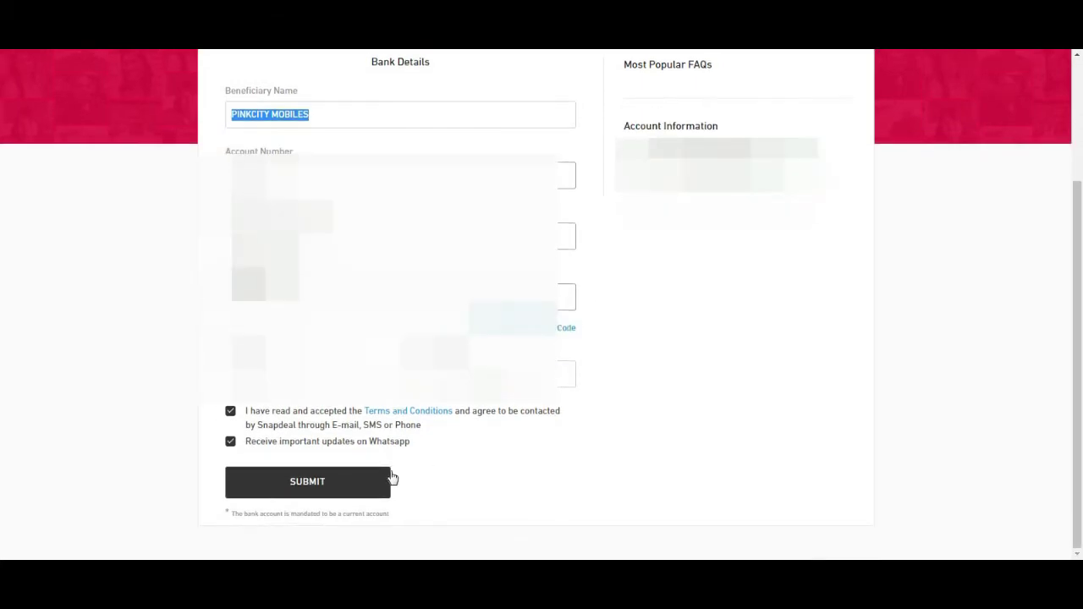
click(290, 407)
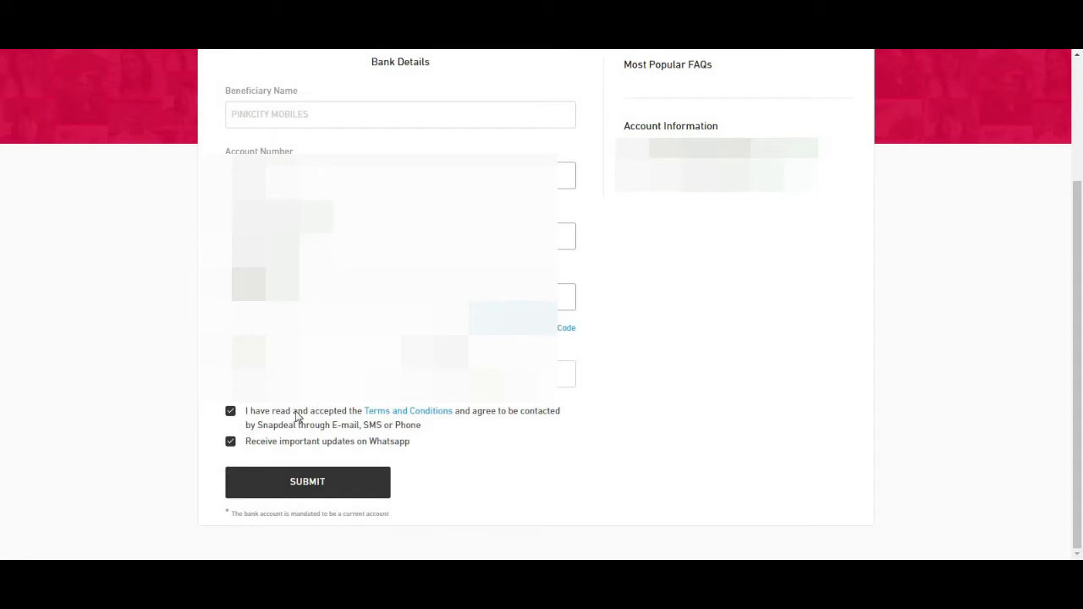
click(298, 480)
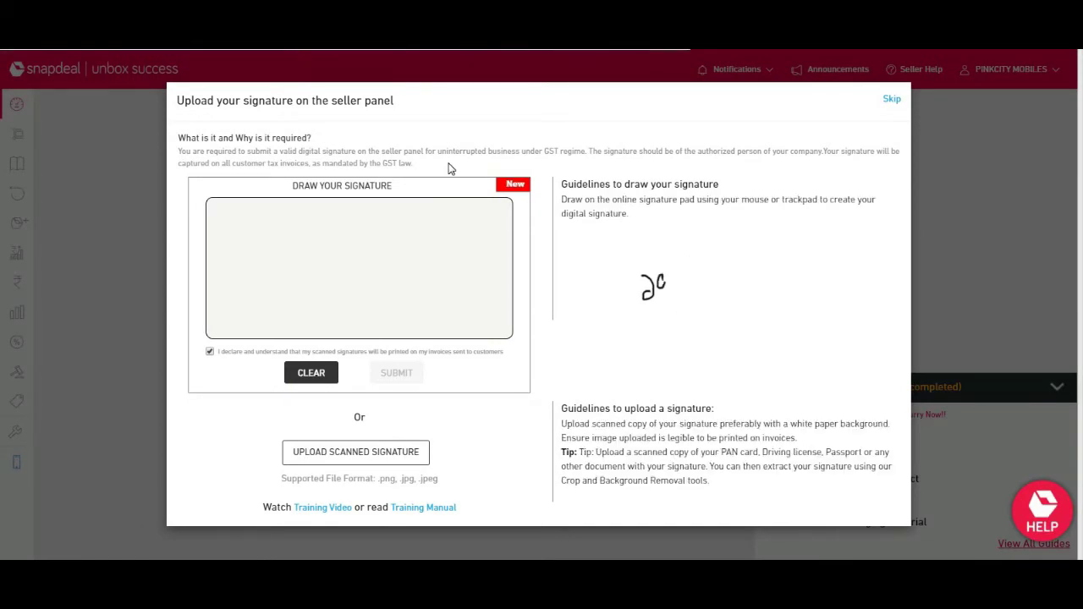
Upload the Sign 001 signature image as the scanned signature and submit it.
click(355, 455)
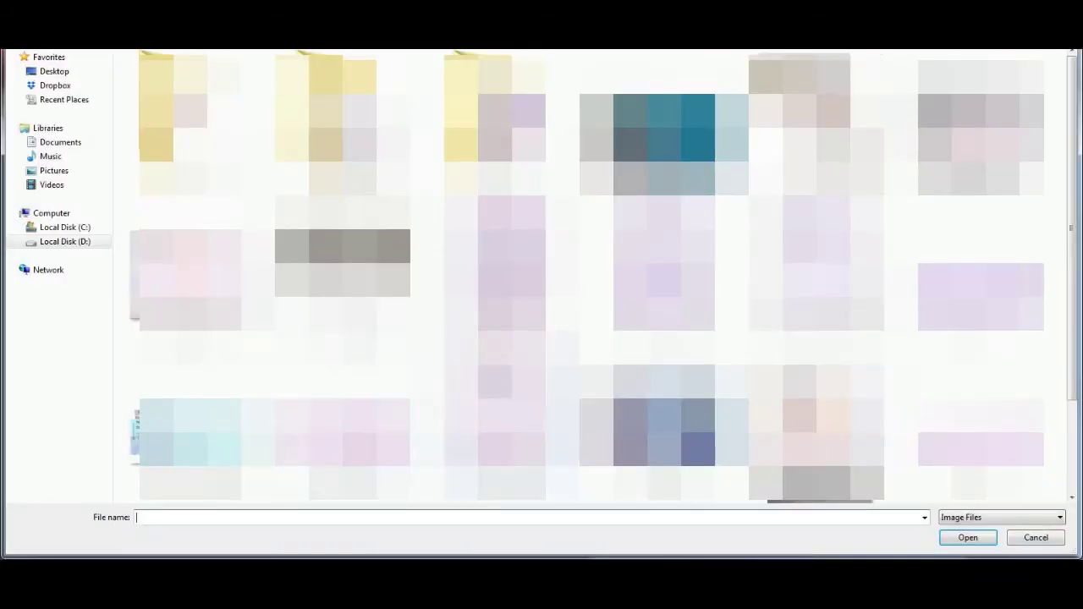
click(512, 423)
click(199, 427)
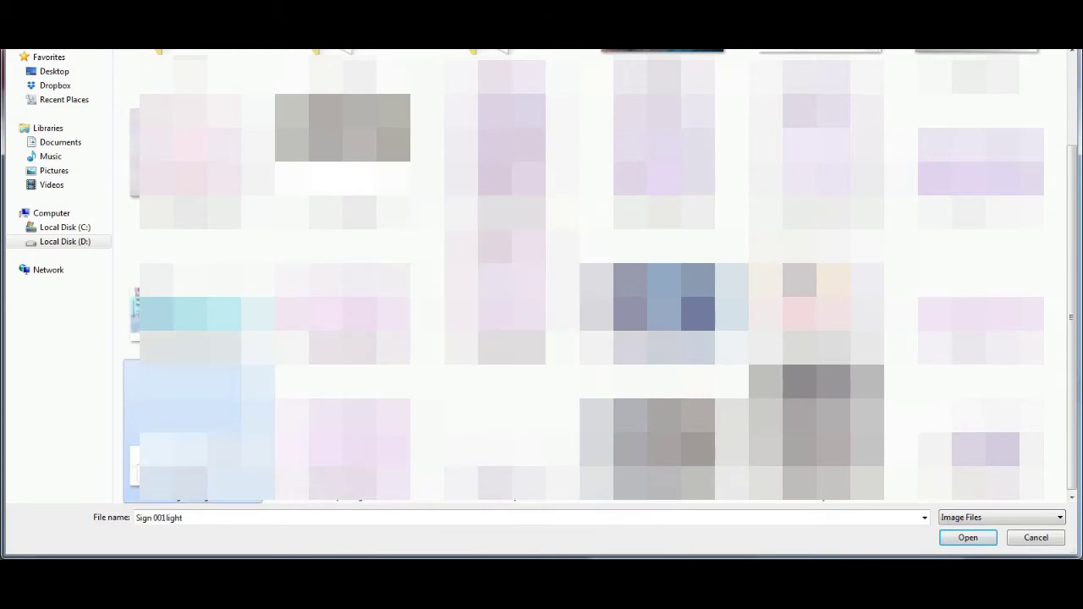
double_click(700, 318)
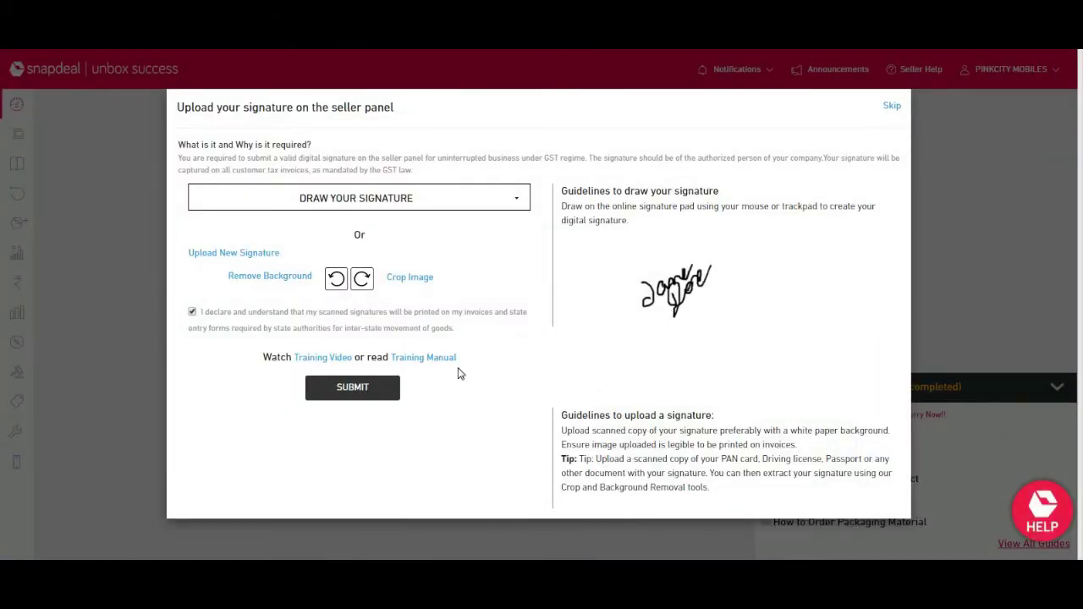
click(356, 393)
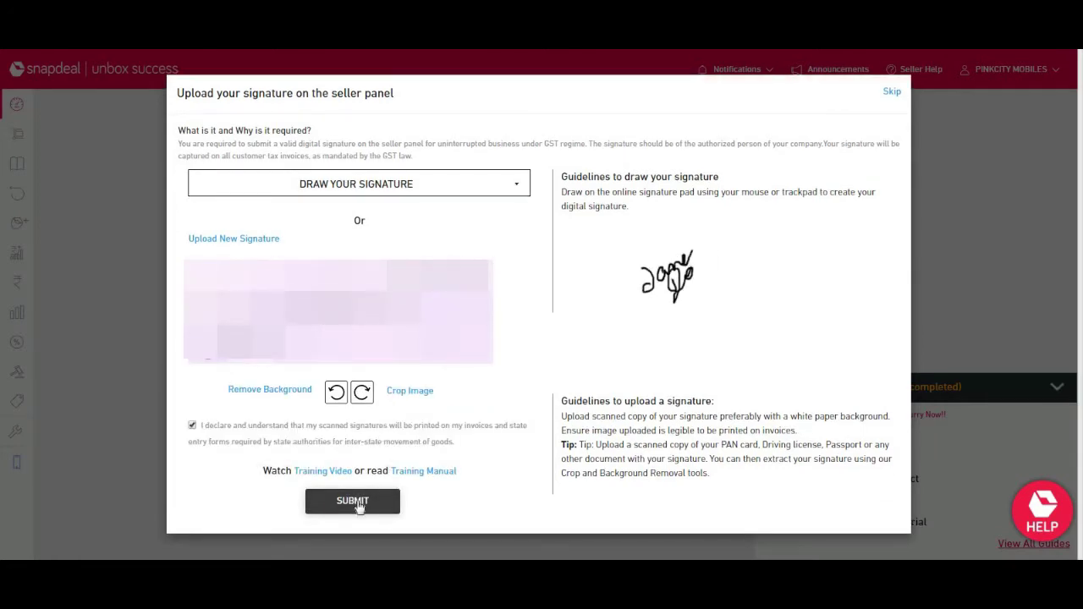
click(358, 504)
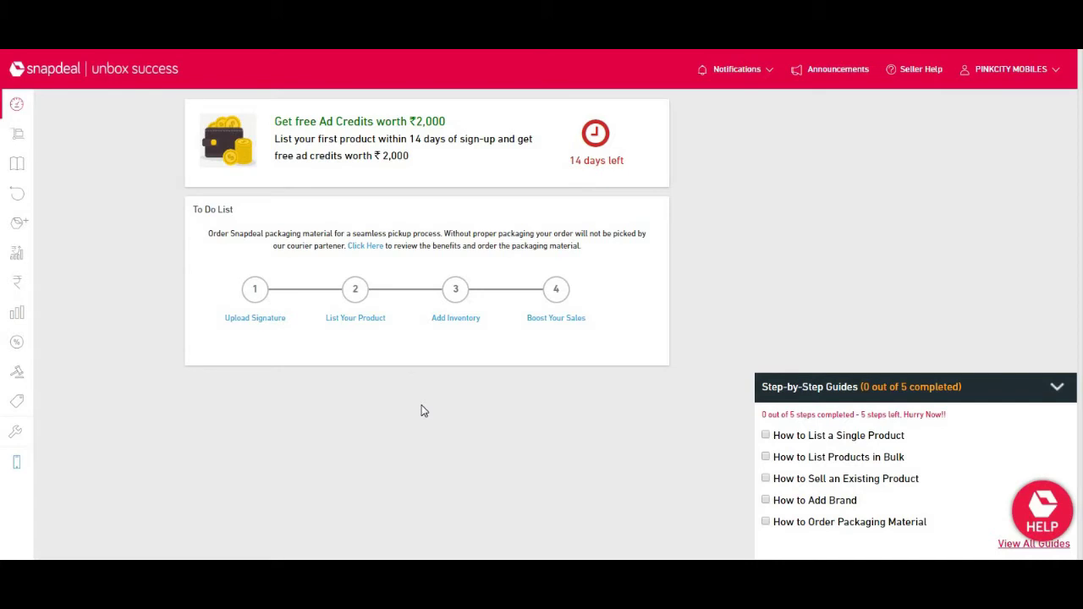
Close the signature dialog and choose List Your Product from the To Do list.
drag(332, 139, 519, 139)
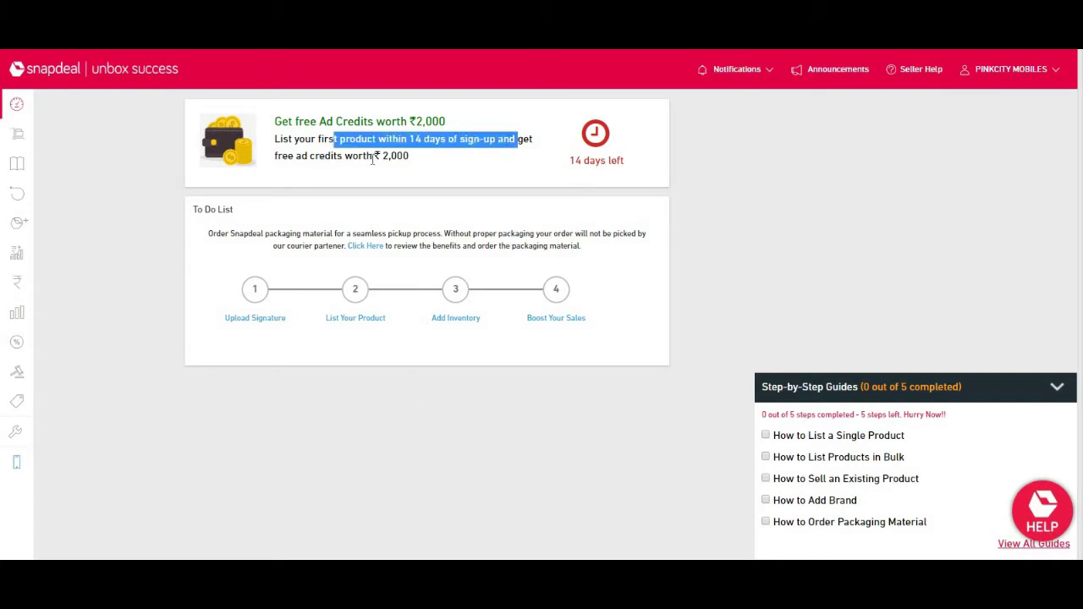
drag(372, 159, 413, 160)
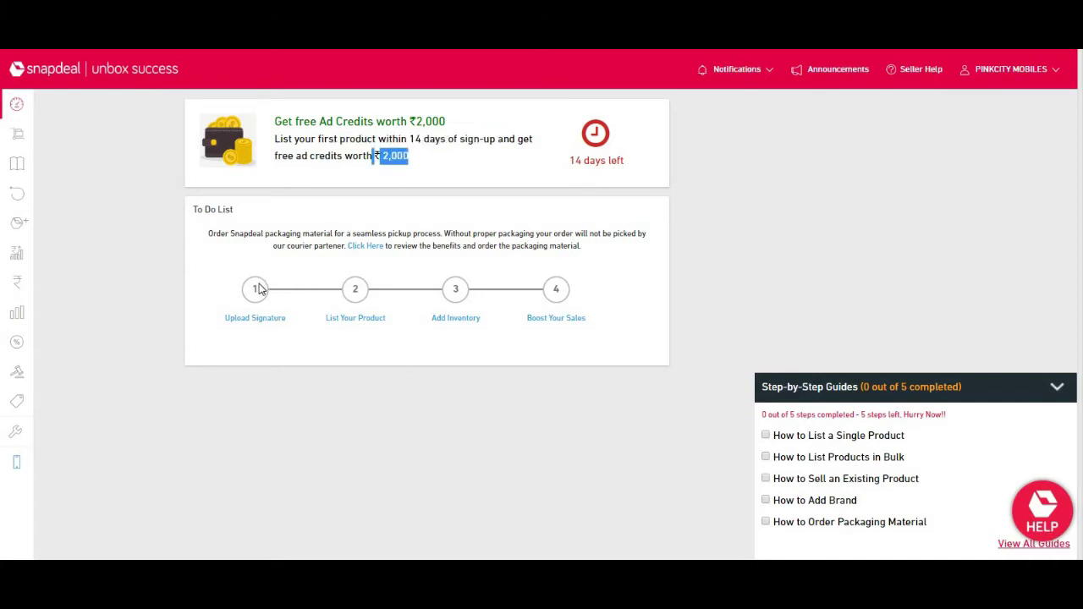
click(257, 326)
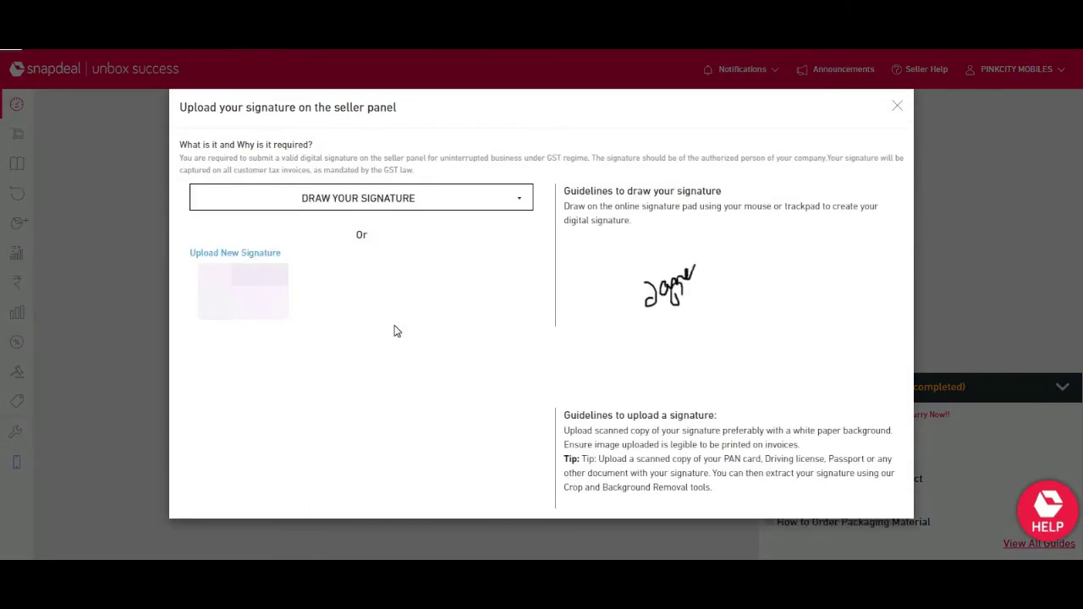
click(897, 105)
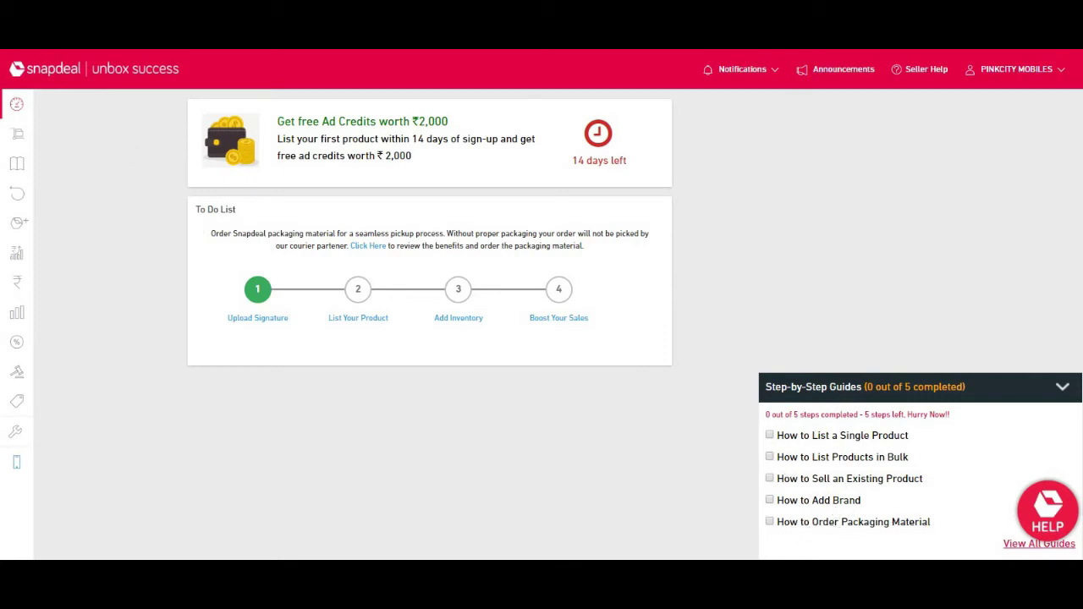
click(376, 323)
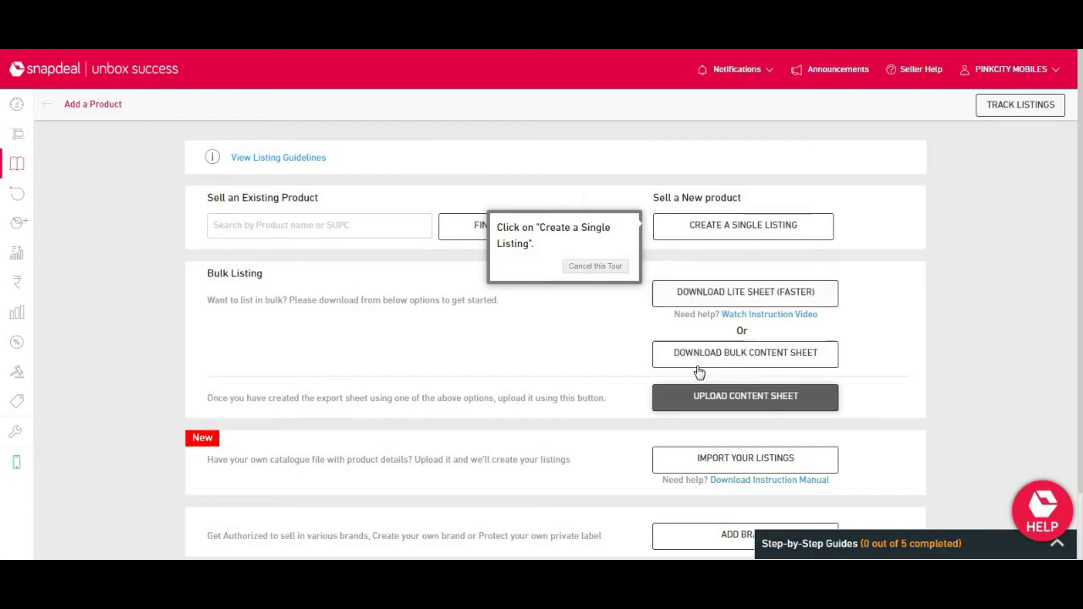
Start a single listing in the Fashion Jewellery > Rings > F-Rings category.
click(727, 217)
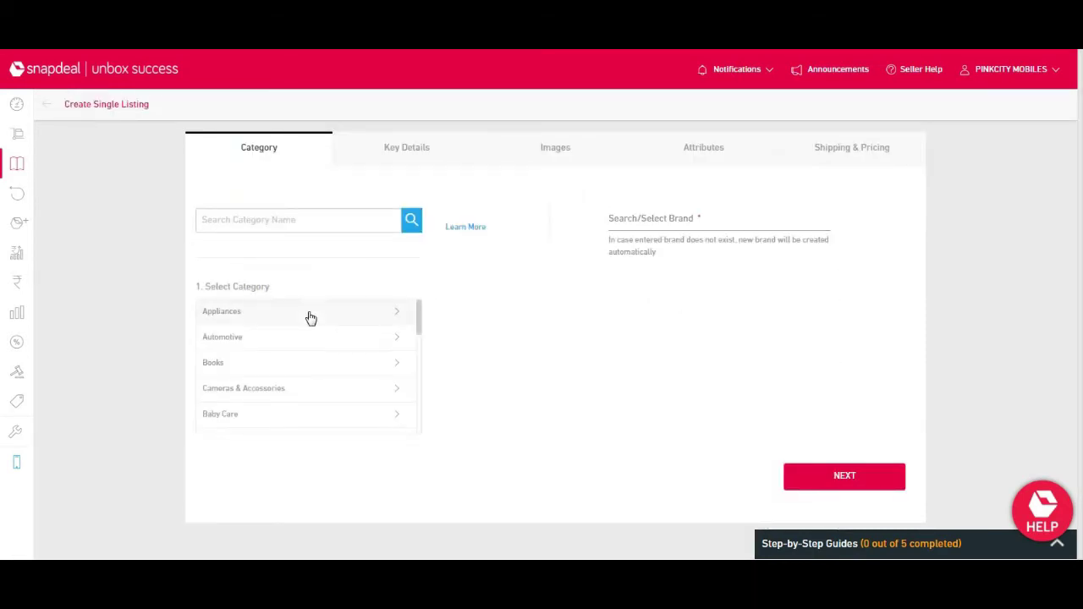
scroll(305, 312, down, 5)
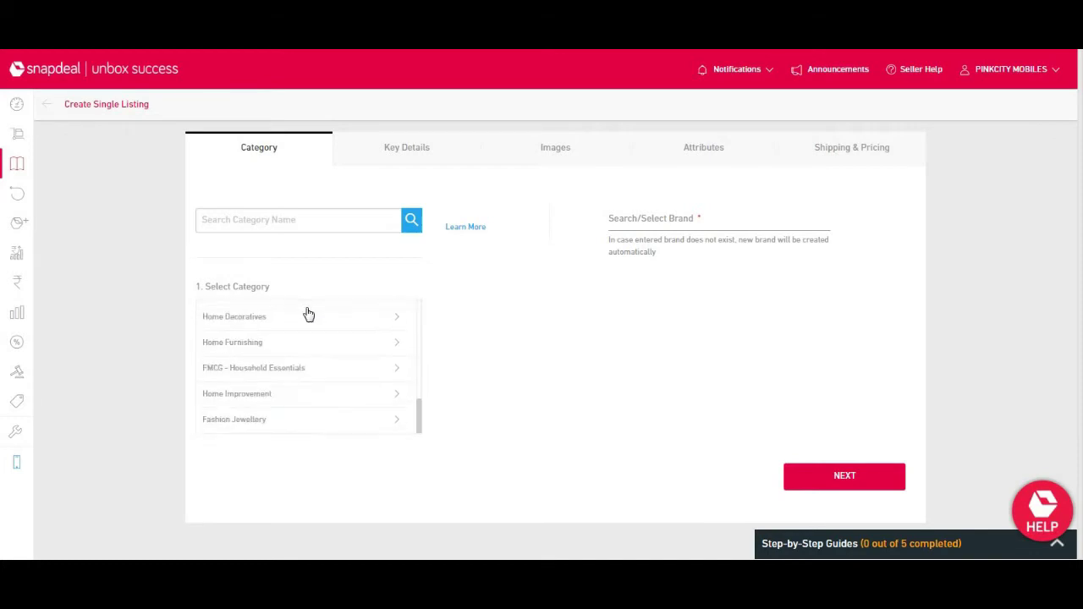
scroll(209, 424, down, 10)
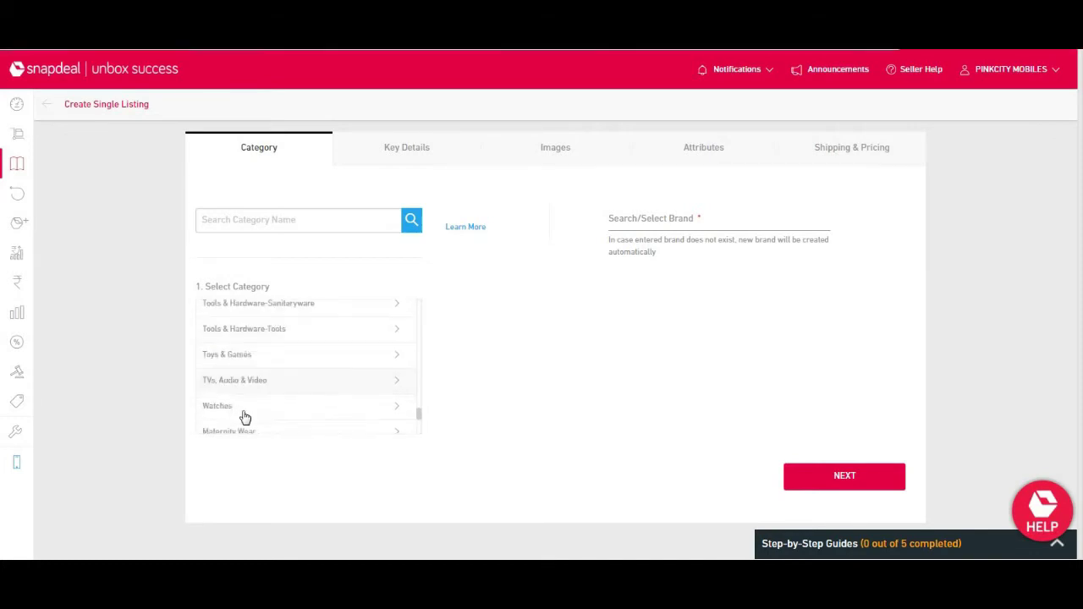
scroll(255, 409, down, 1)
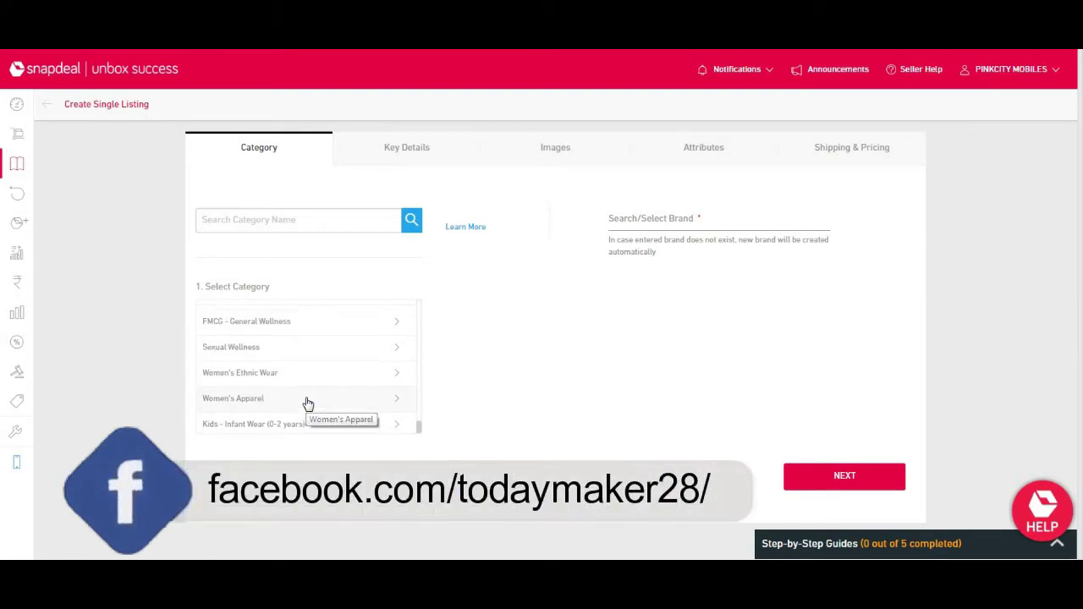
scroll(308, 404, up, 2)
scroll(308, 405, up, 6)
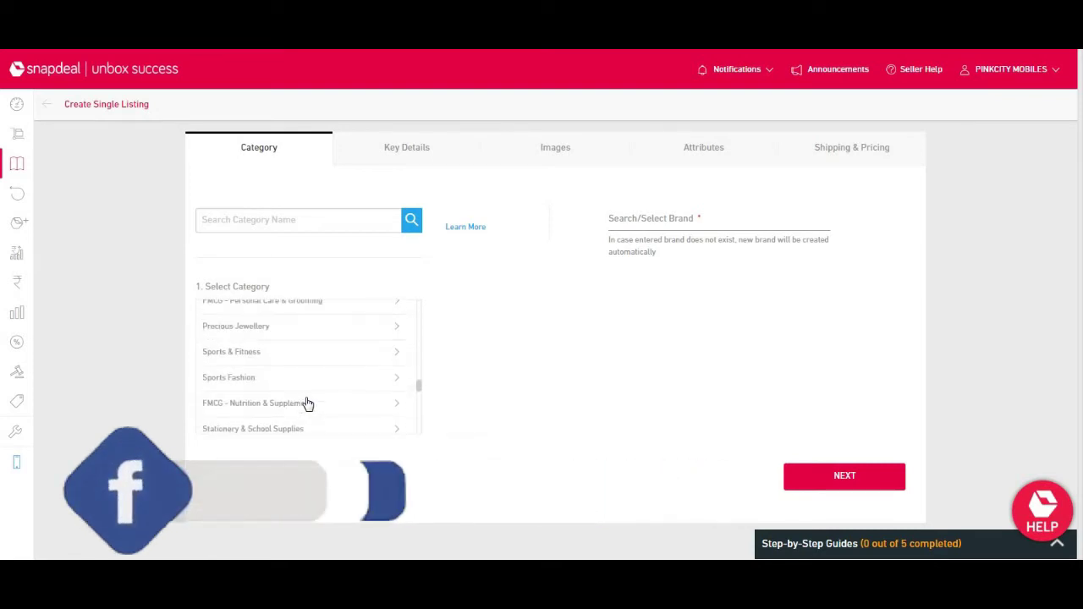
click(242, 311)
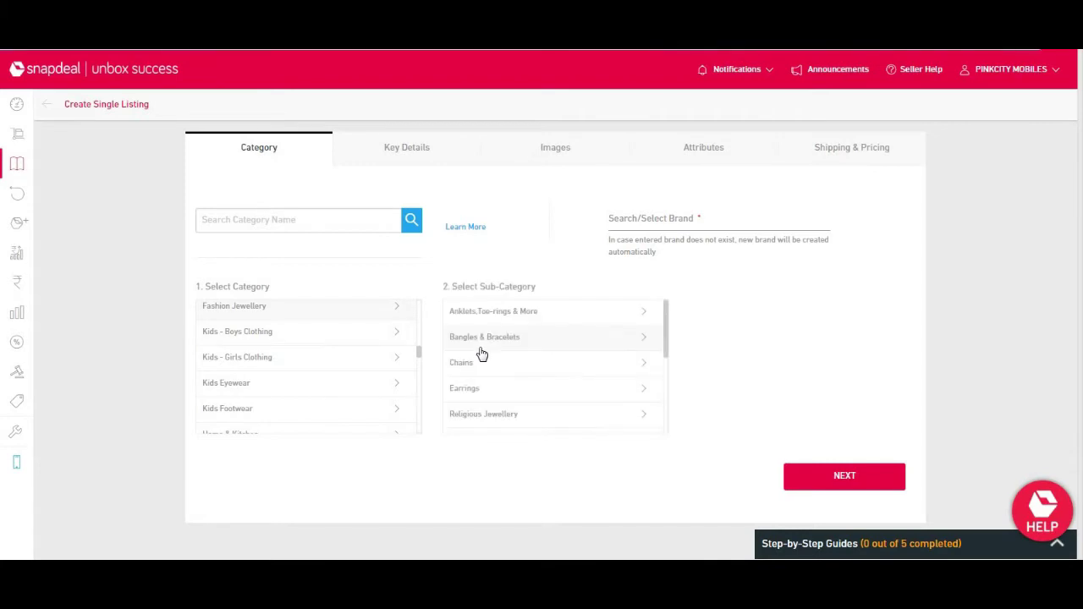
scroll(505, 390, down, 3)
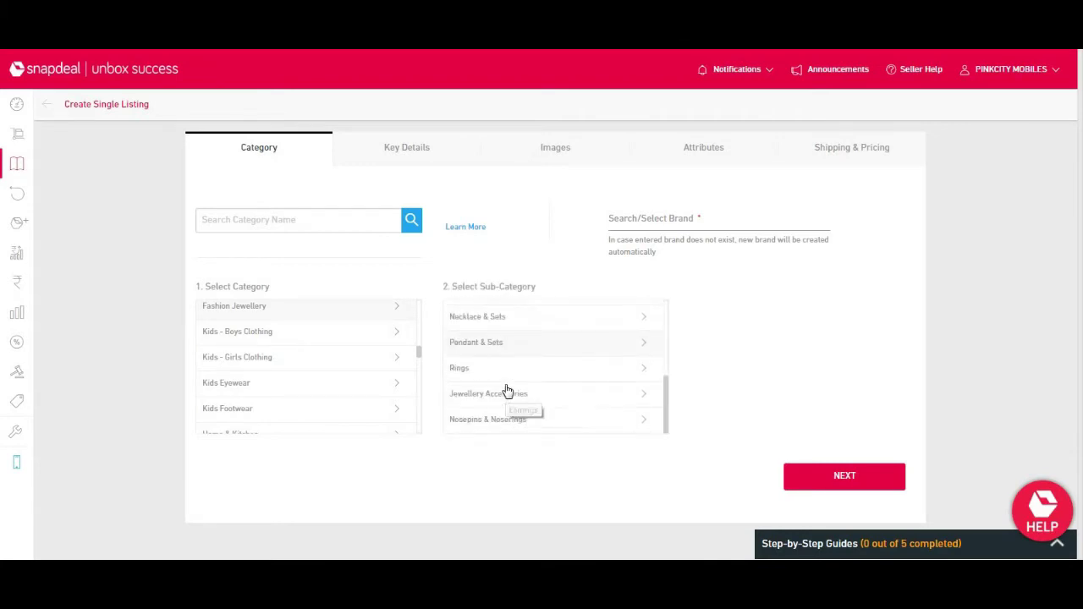
click(453, 371)
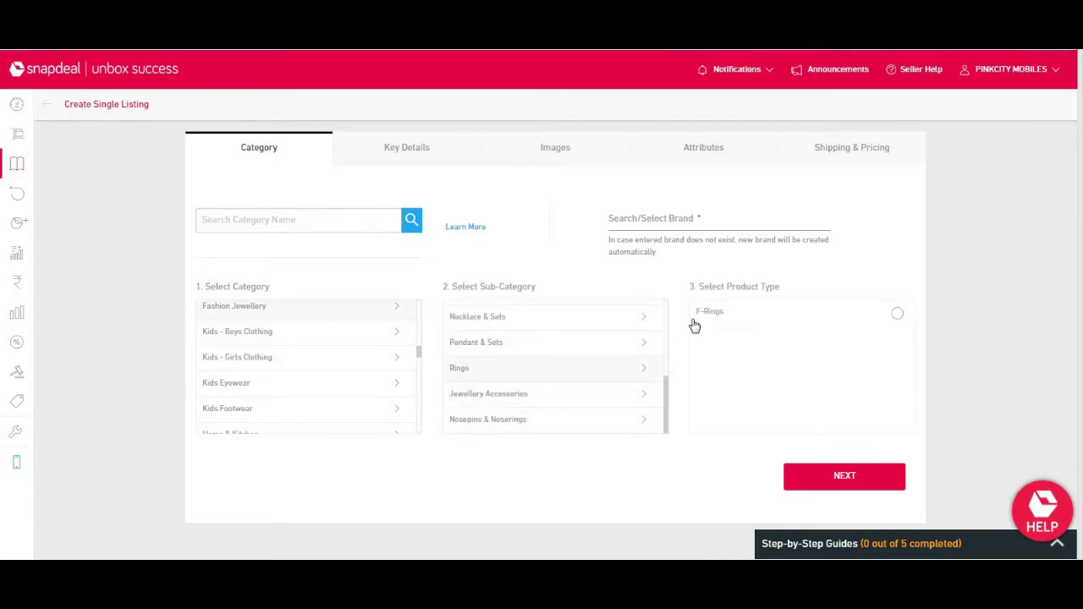
click(897, 314)
click(840, 476)
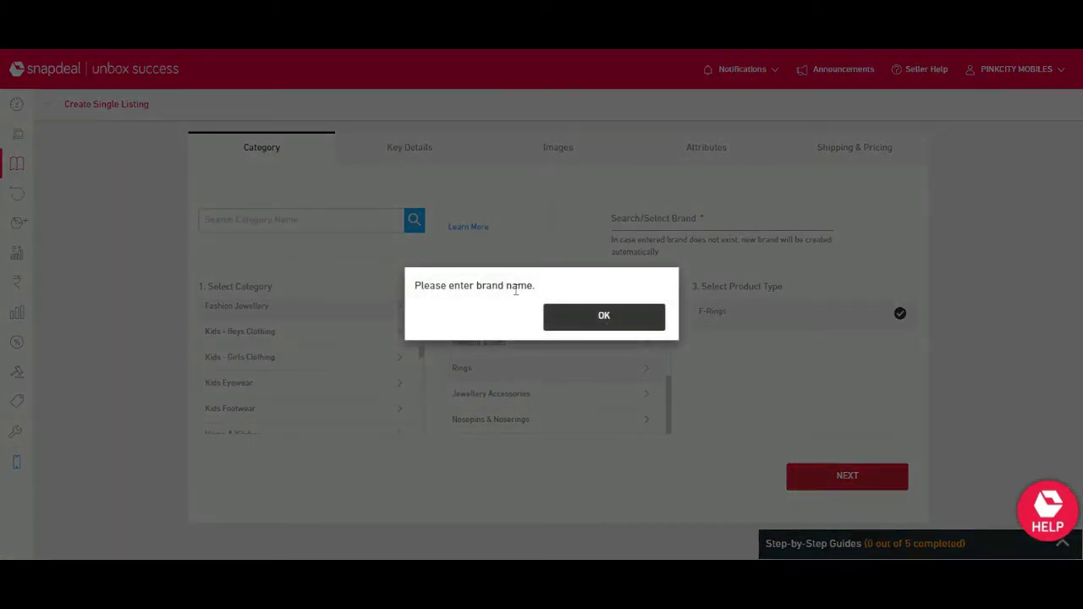
Set the brand to Pinkcity and continue to Key Details.
click(612, 317)
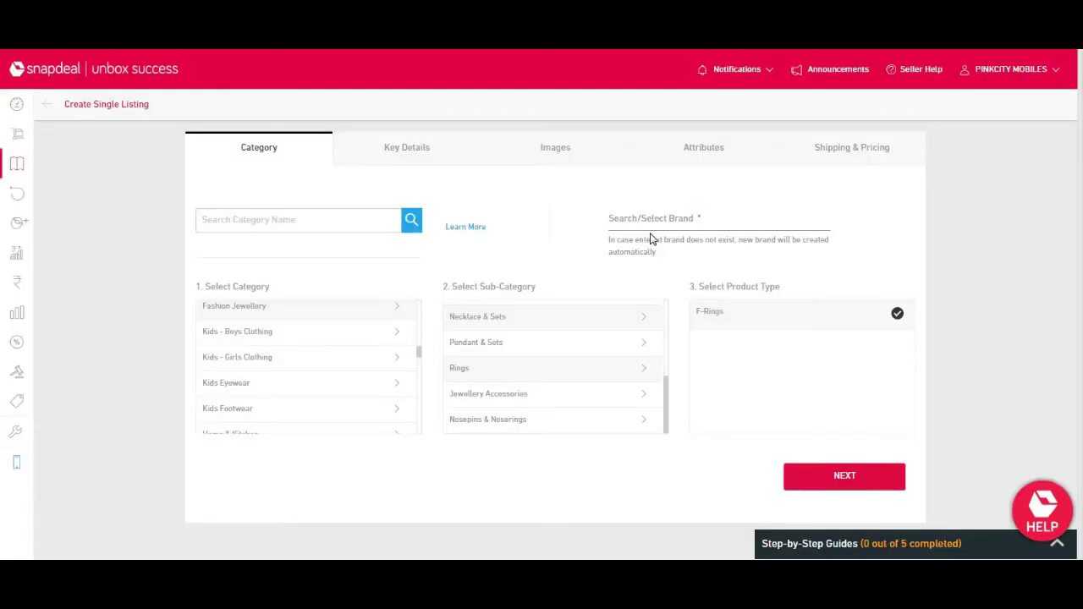
click(645, 219)
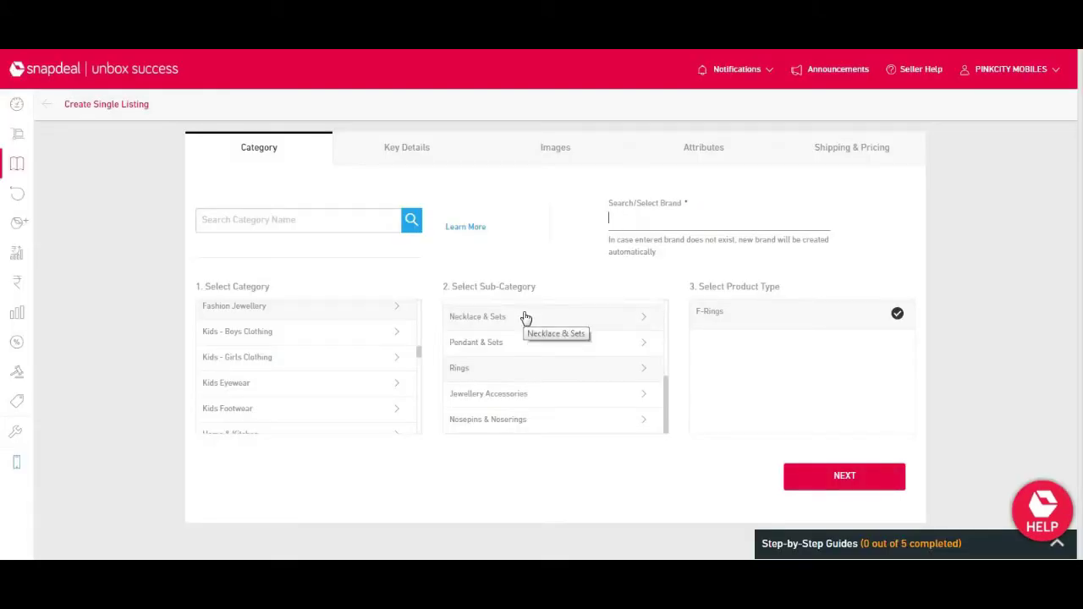
text(Pink)
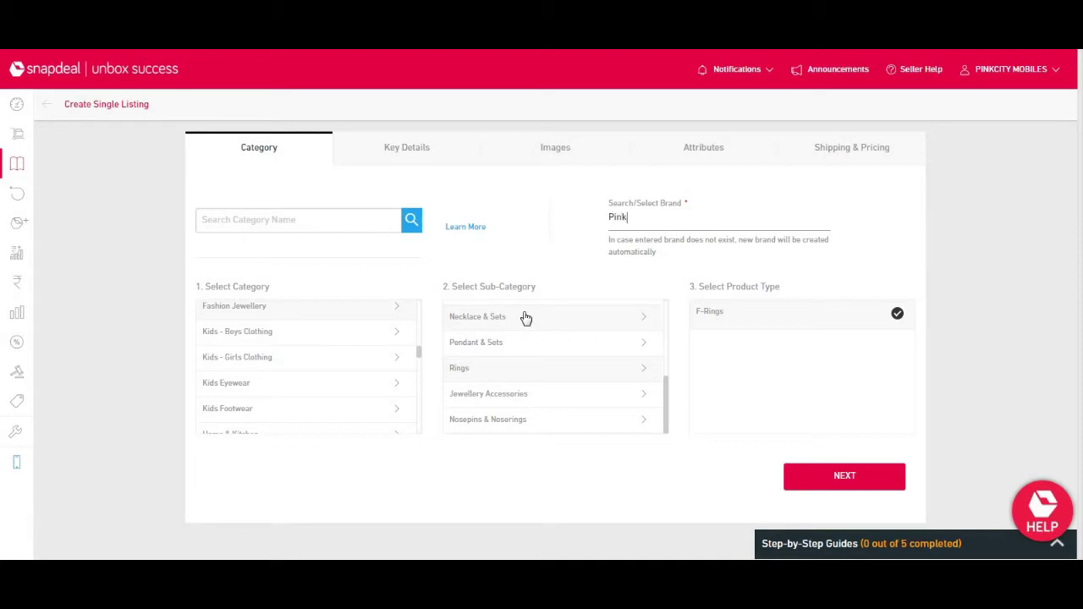
text(city)
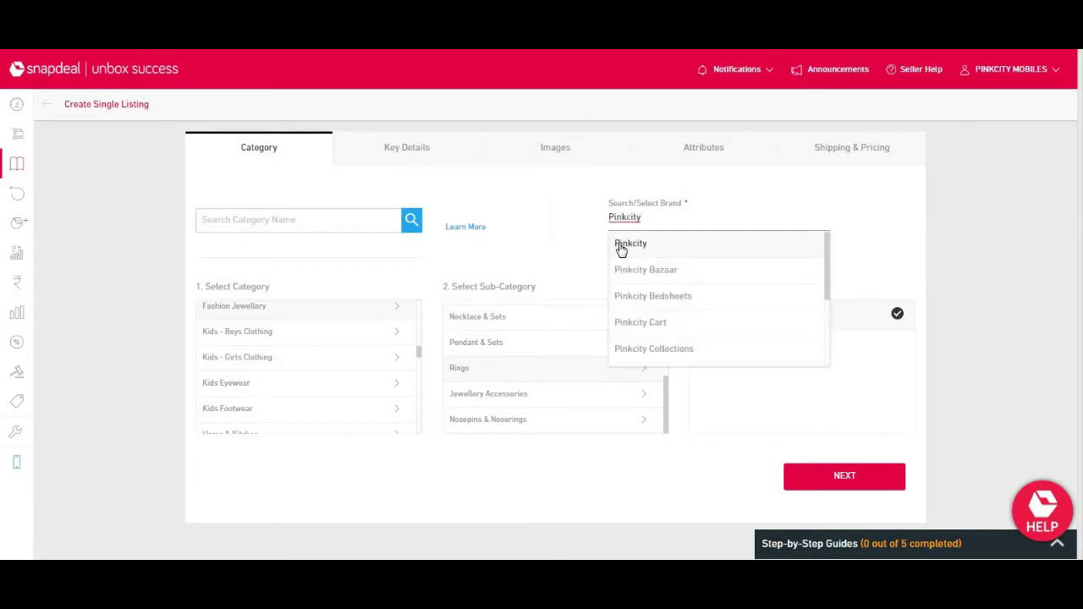
click(619, 244)
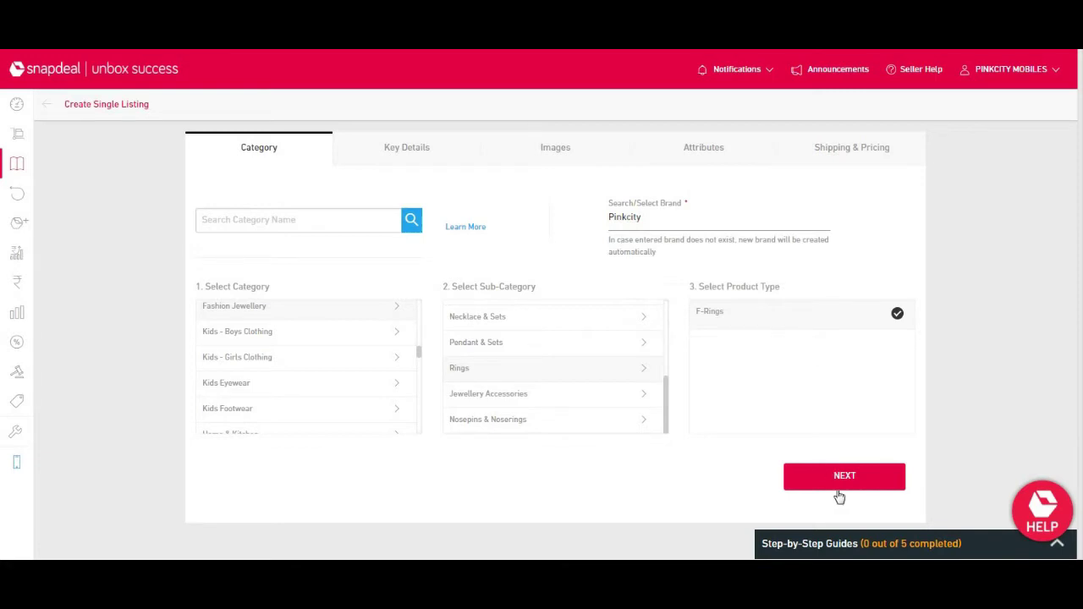
click(838, 478)
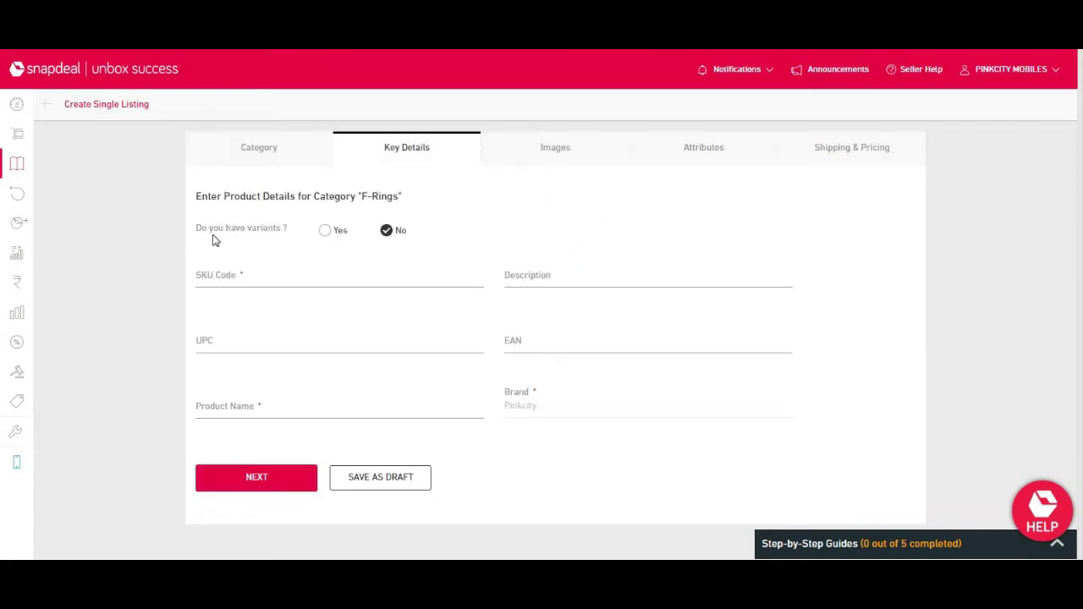
Mark the ring as having variants and choose sizes 7, 8 and 9.
drag(212, 240, 338, 237)
click(316, 262)
click(326, 233)
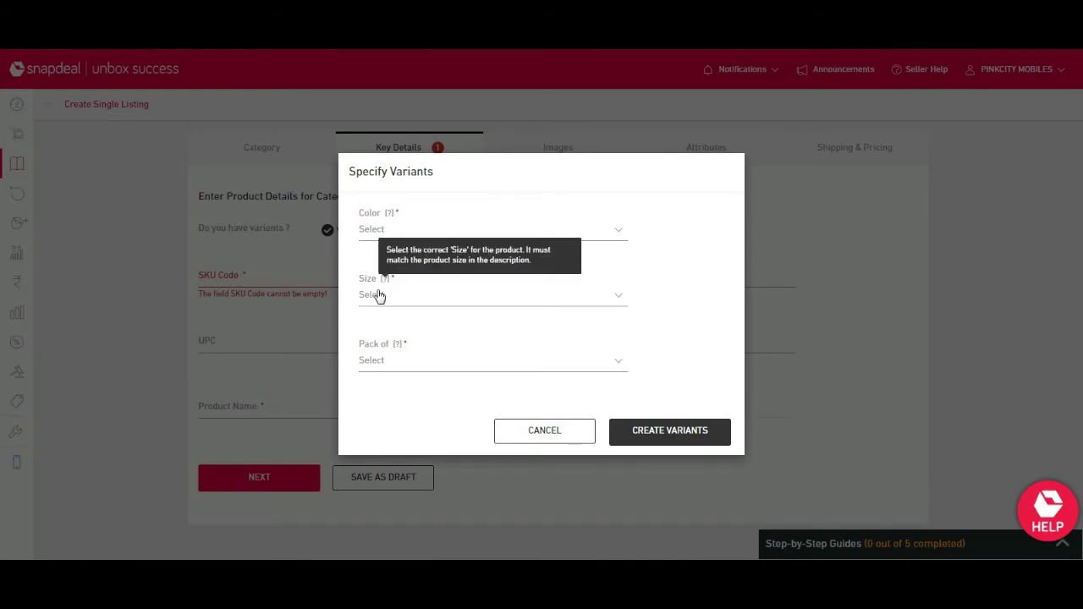
click(383, 297)
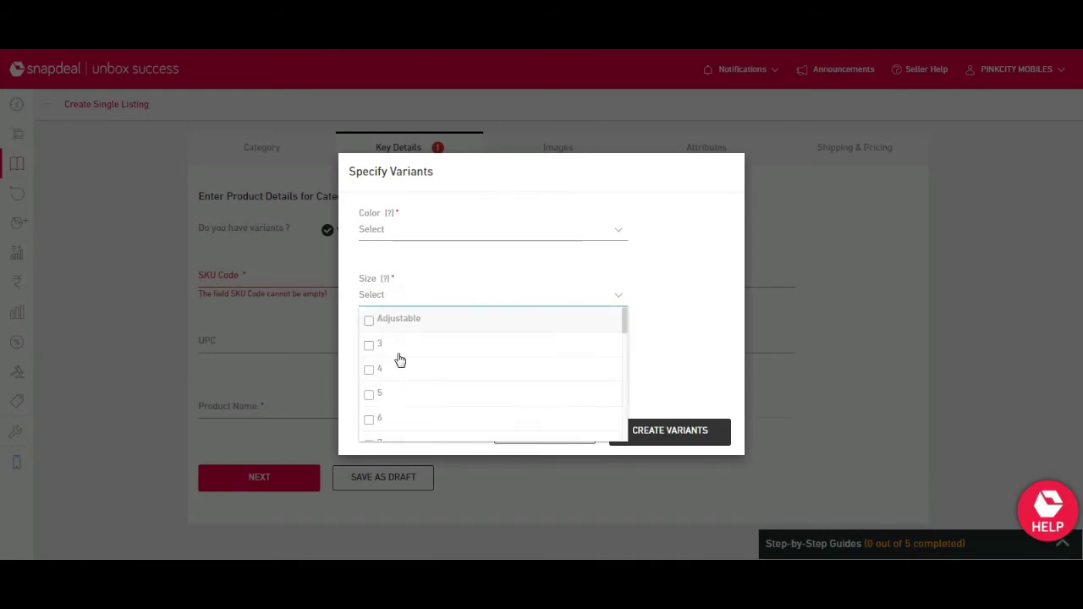
scroll(417, 359, down, 1)
scroll(417, 358, down, 1)
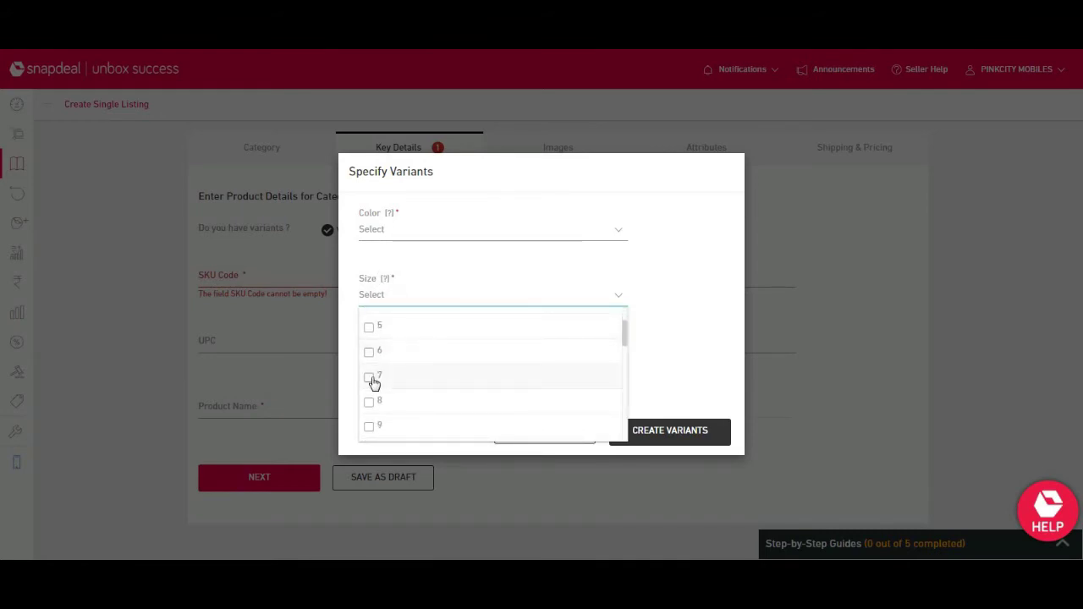
click(370, 378)
click(370, 402)
click(374, 426)
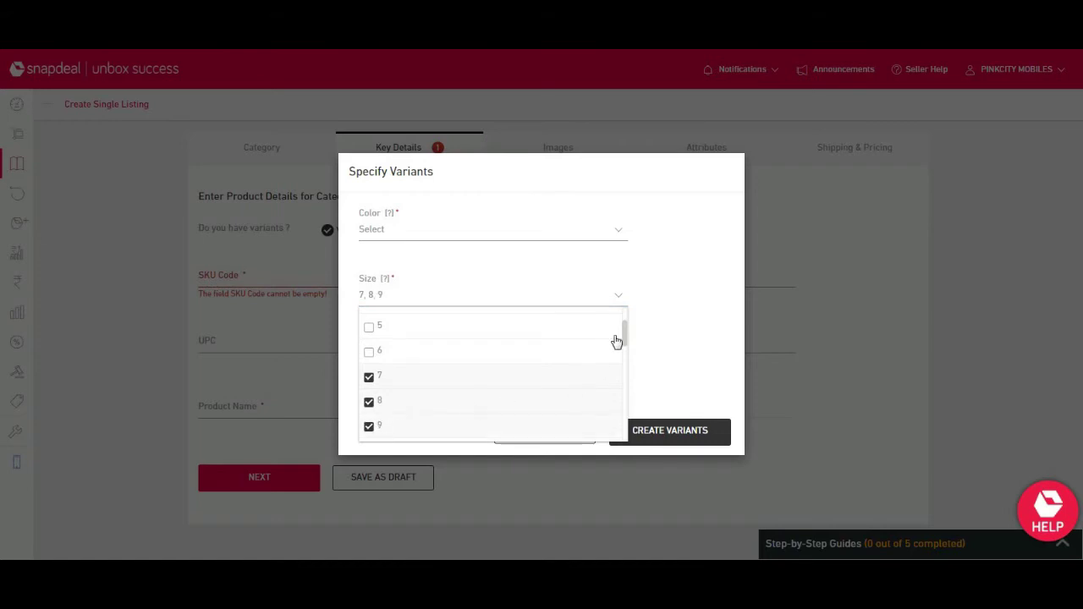
click(685, 392)
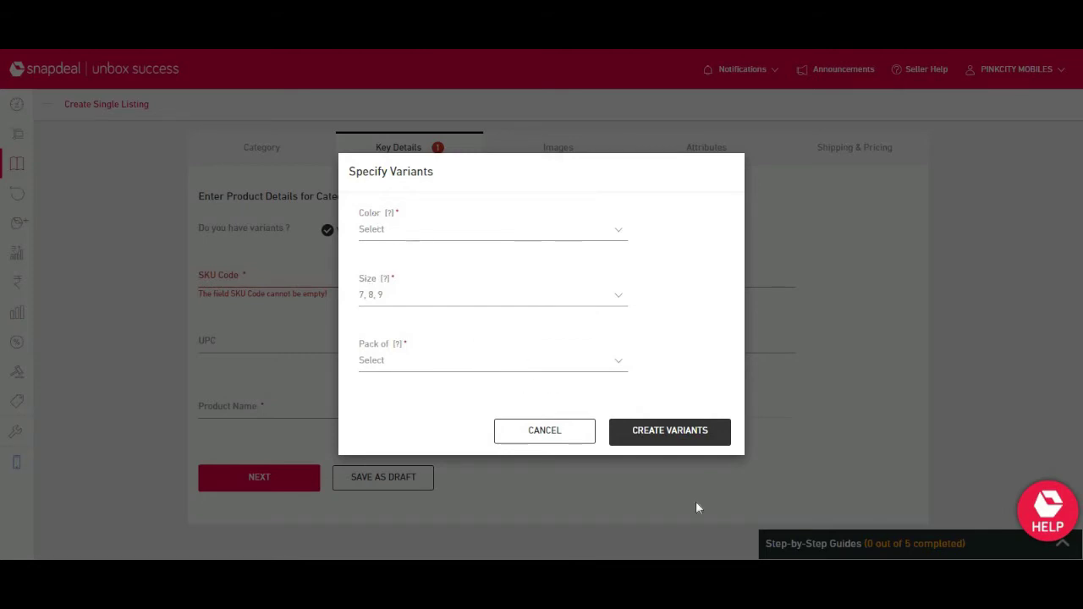
Choose Silver colour and Pack of 1, then create the size variants.
click(654, 433)
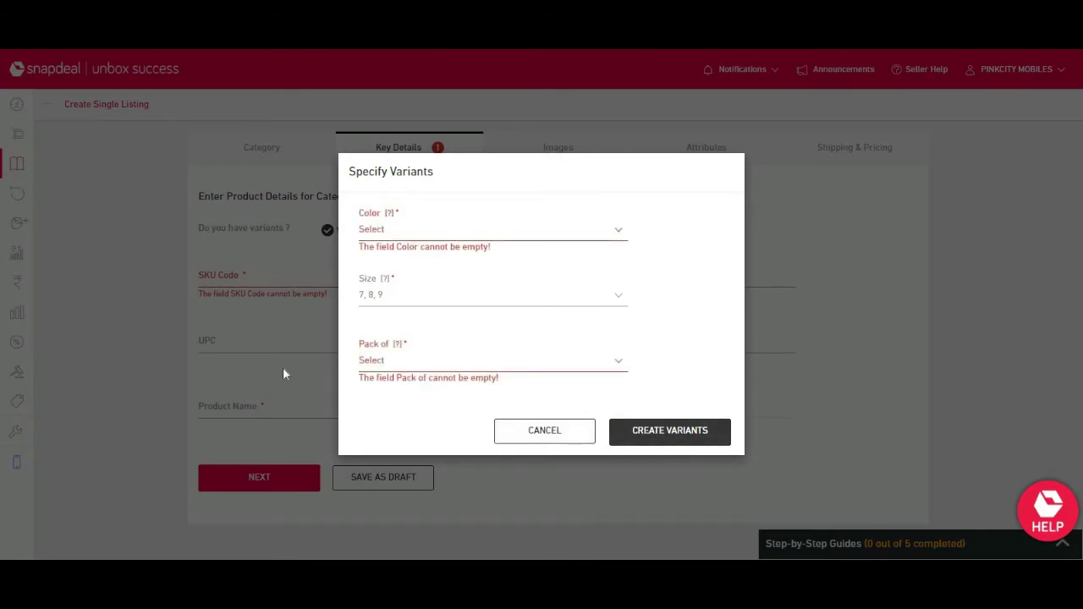
click(391, 230)
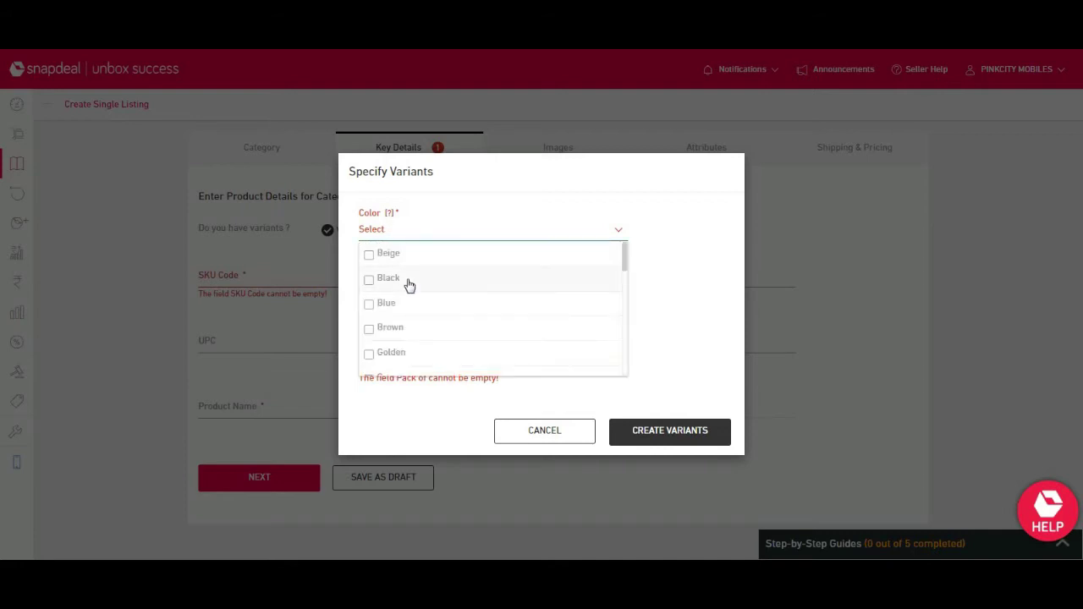
scroll(411, 286, down, 3)
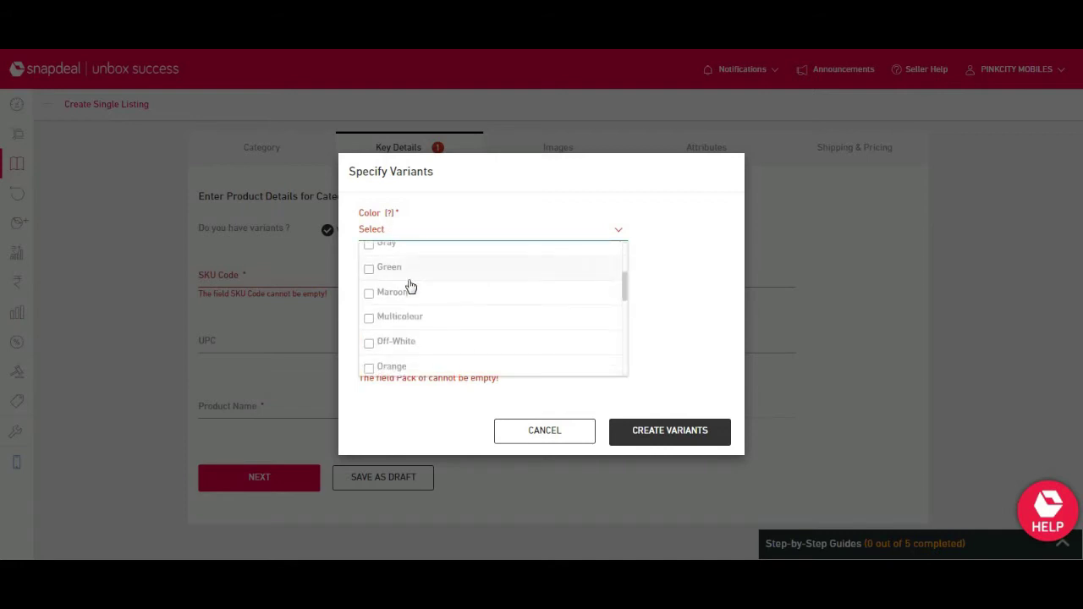
scroll(413, 285, up, 3)
scroll(413, 285, down, 5)
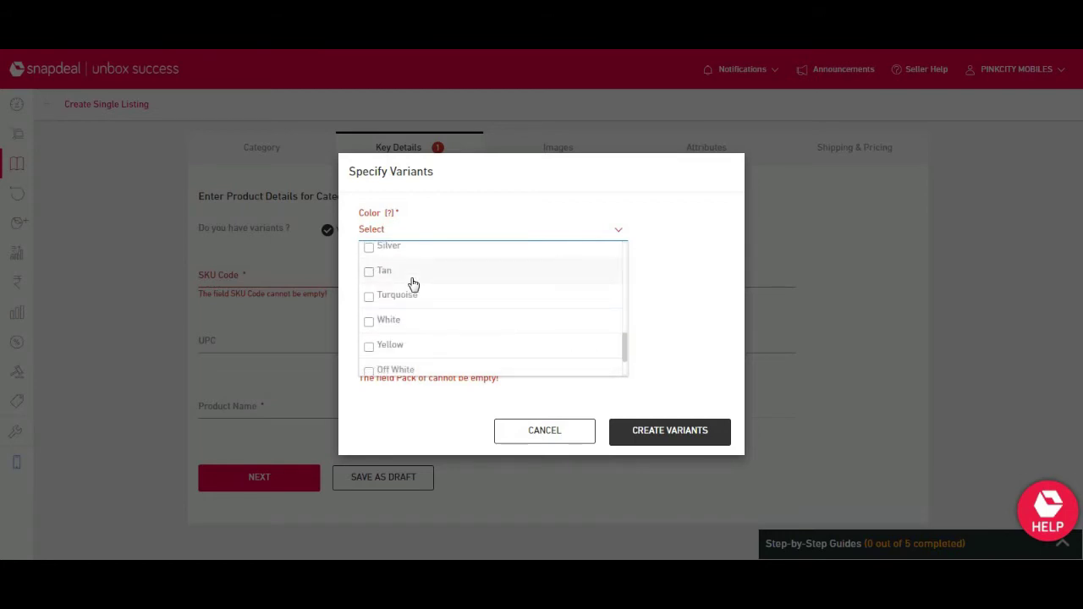
scroll(413, 286, down, 2)
scroll(414, 285, up, 5)
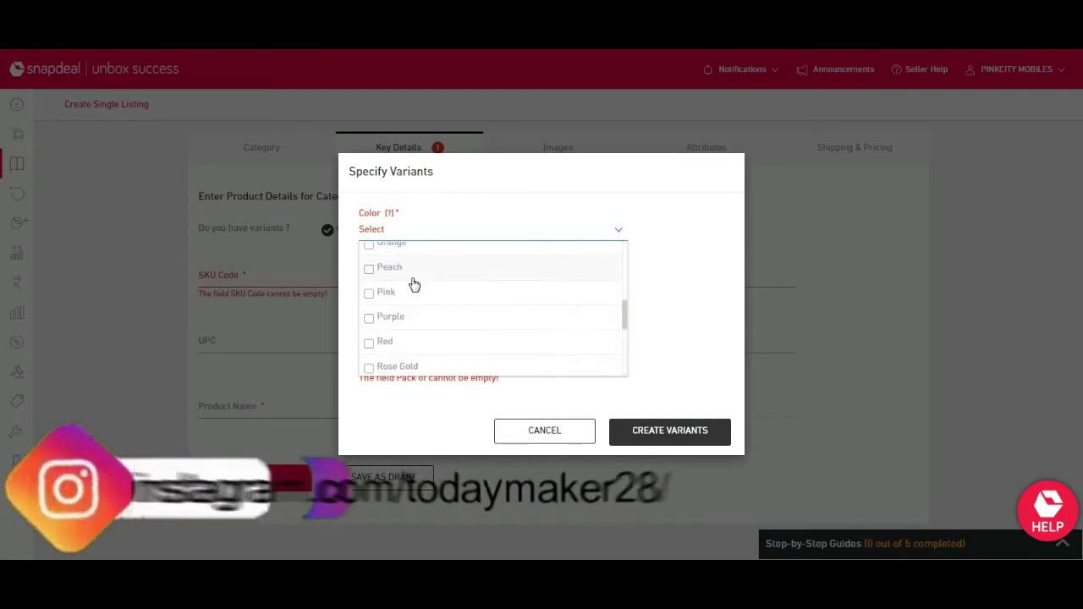
scroll(413, 285, up, 1)
scroll(412, 284, down, 3)
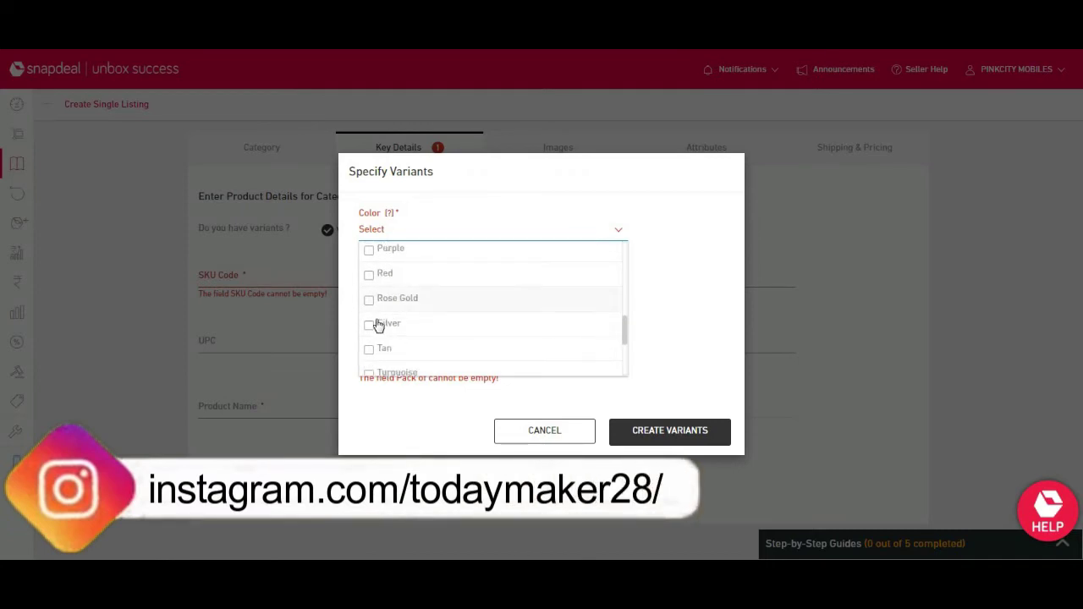
click(378, 325)
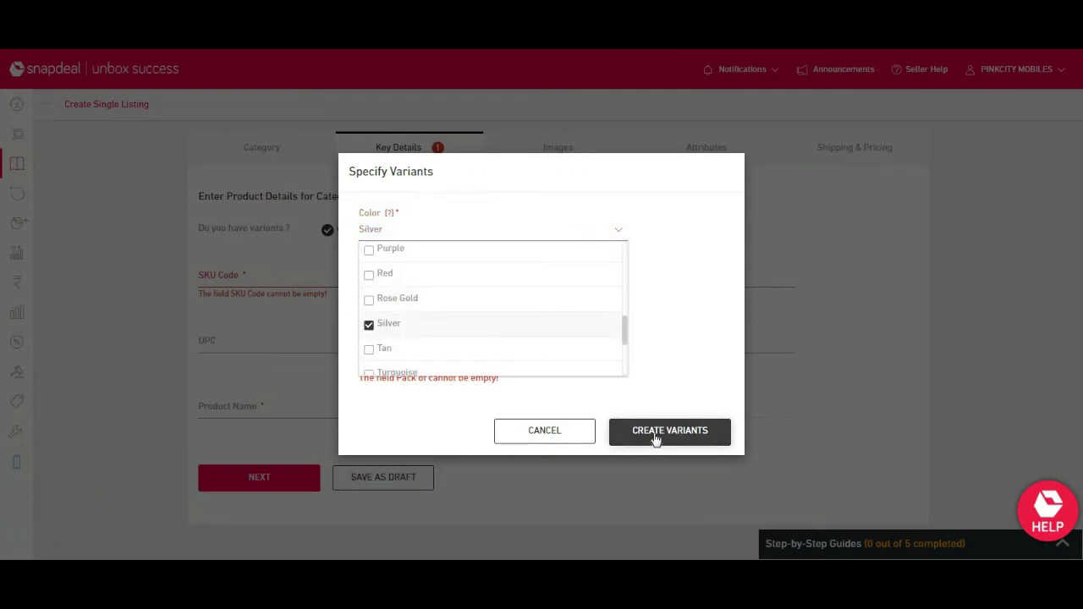
click(591, 394)
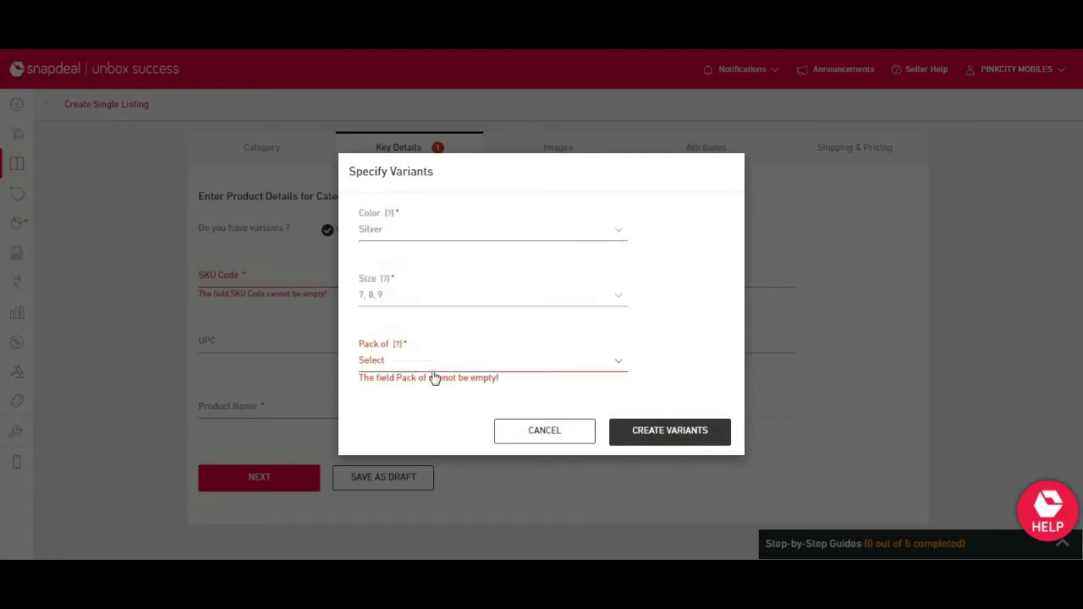
click(386, 366)
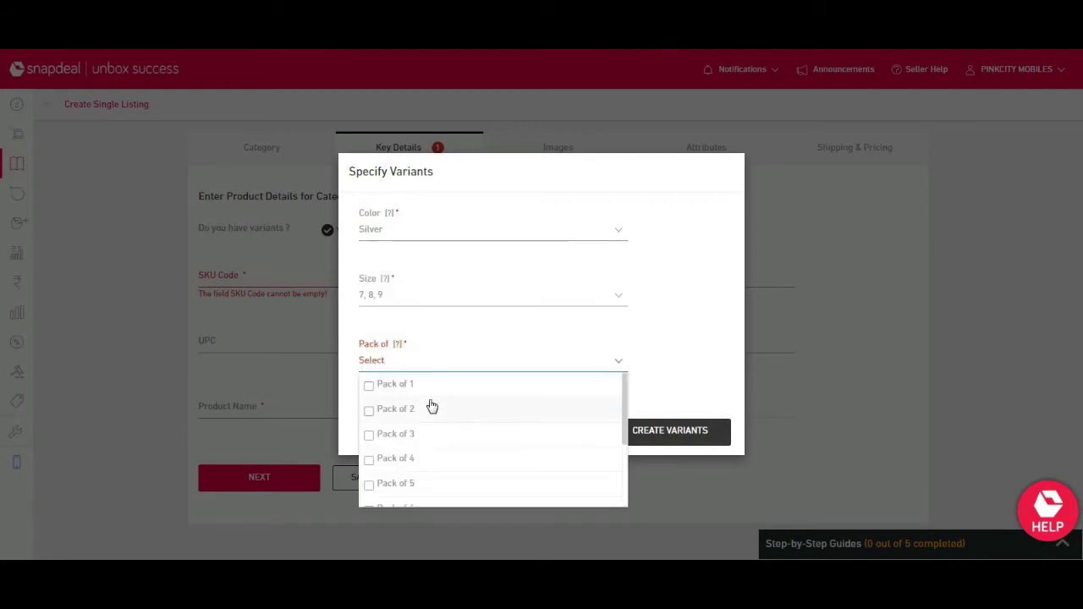
click(372, 388)
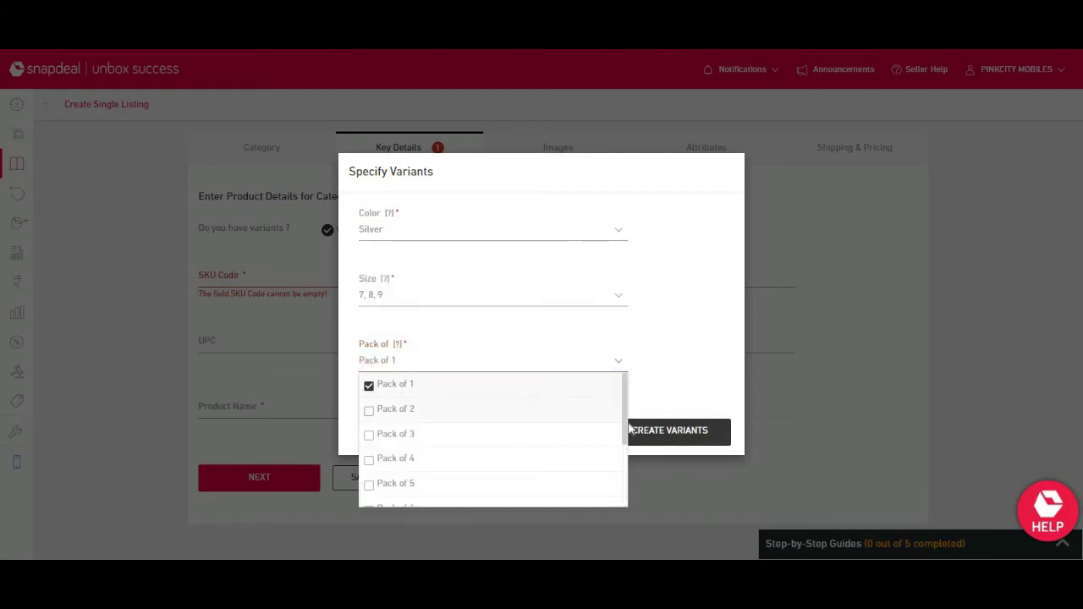
click(659, 433)
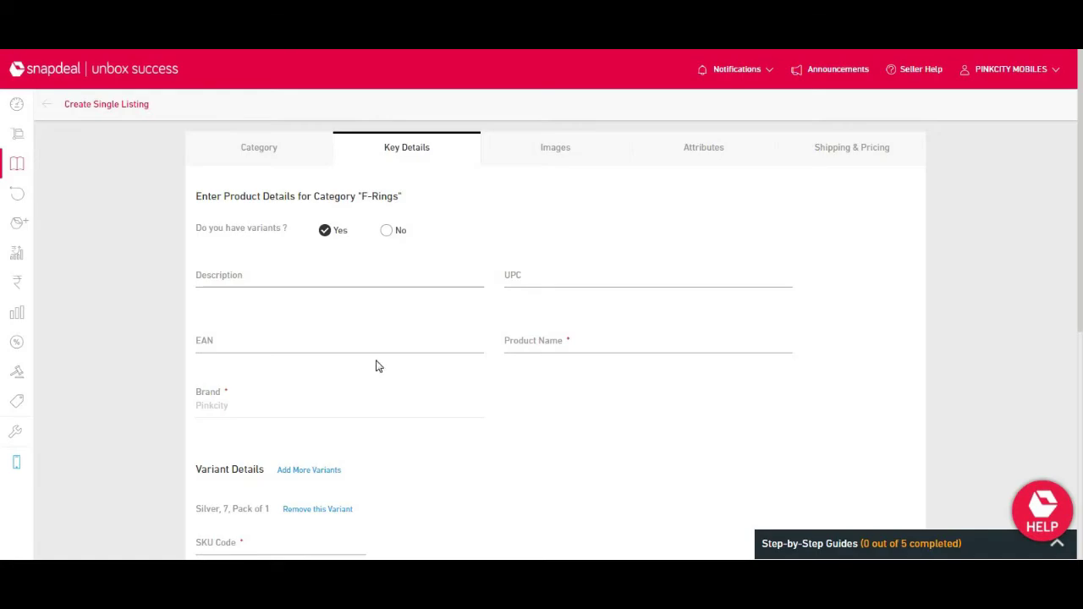
Paste the prepared amethyst ring description into the product description field.
scroll(391, 311, down, 3)
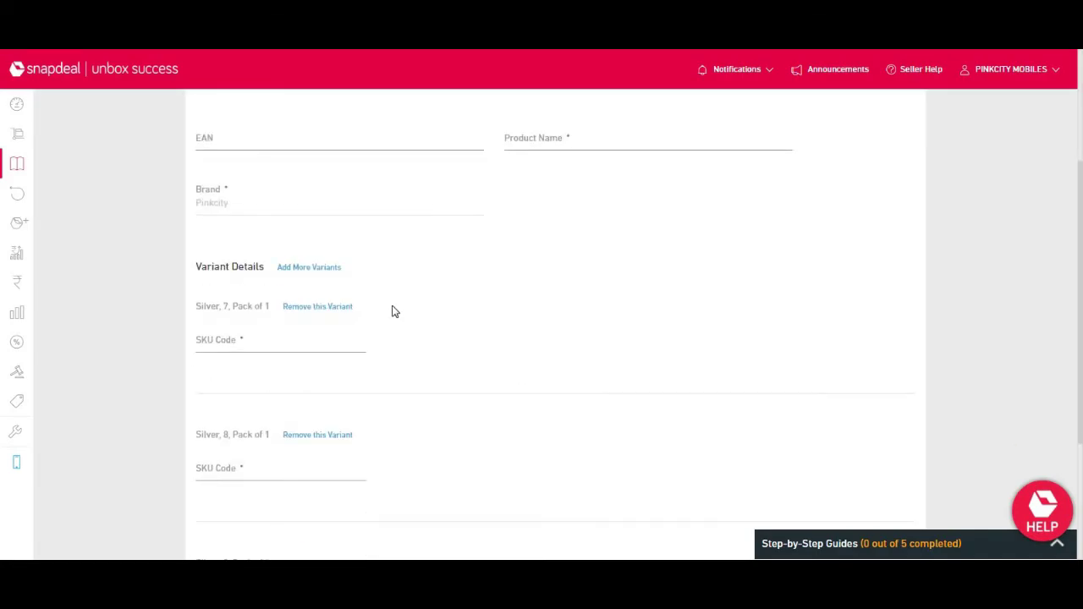
scroll(392, 312, down, 3)
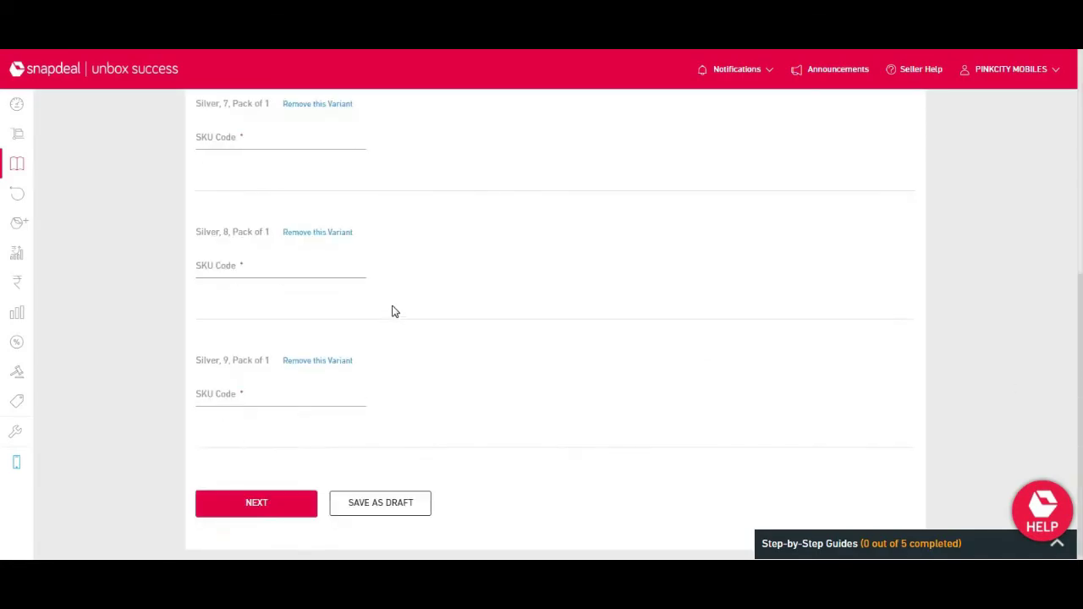
scroll(392, 312, up, 6)
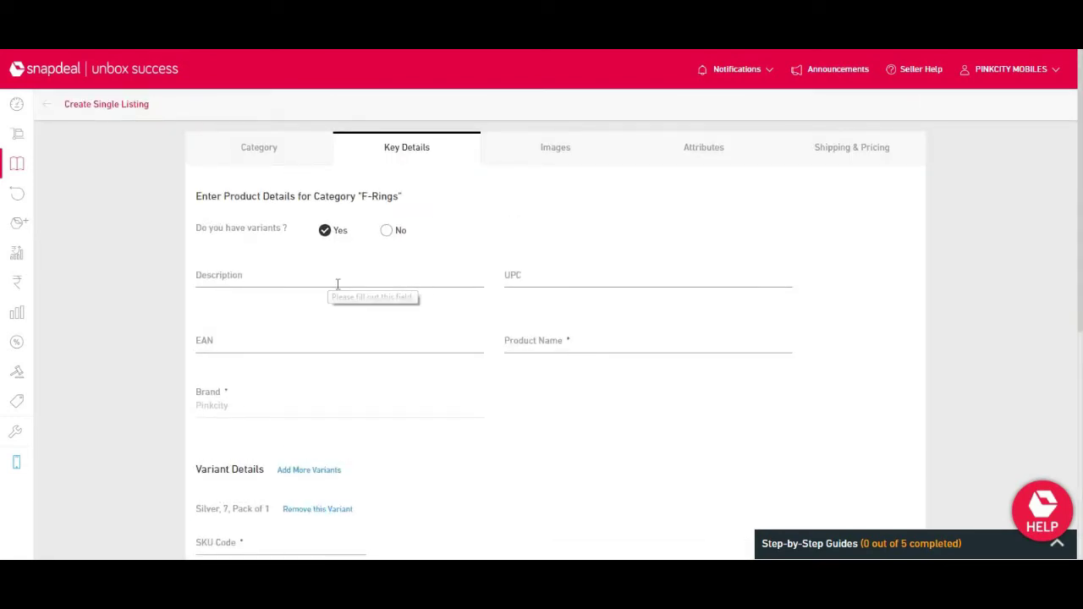
click(297, 280)
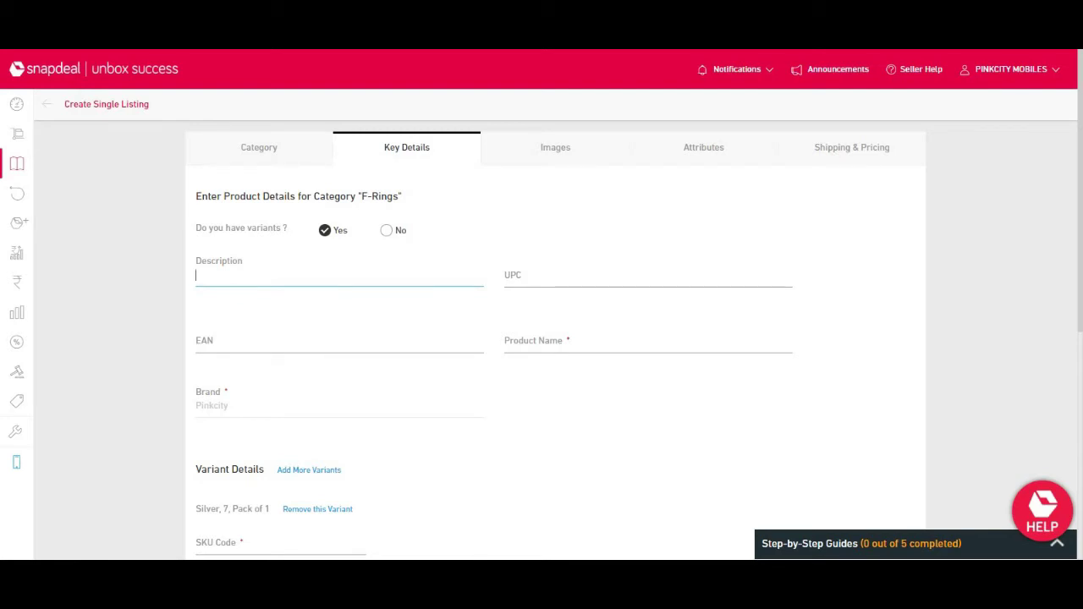
key(alt+Tab)
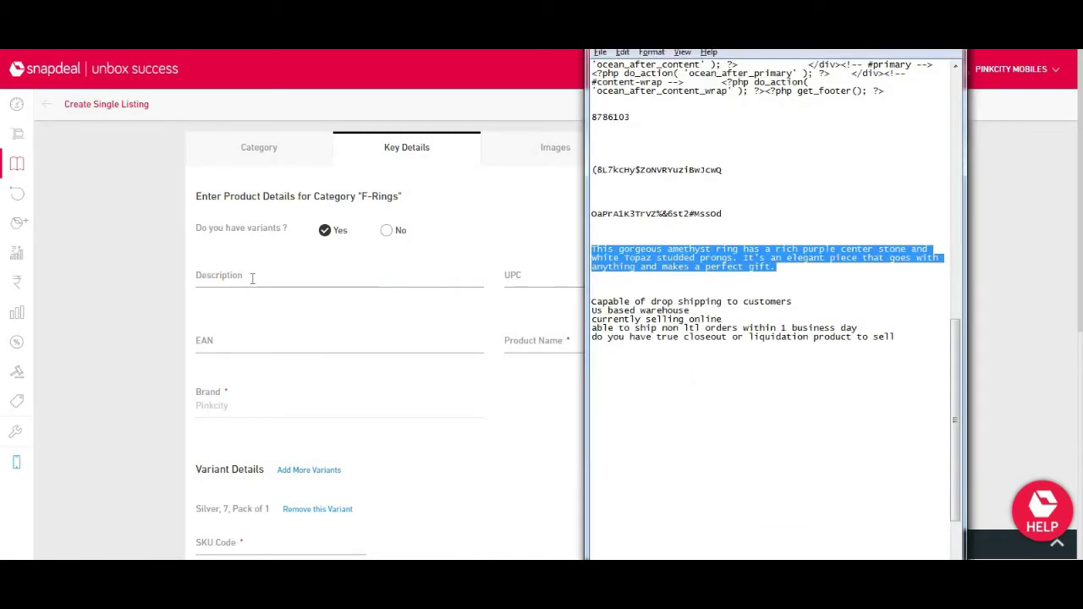
key(alt+Tab)
text(It's an elegant piece that goes with anything and makes a perfect gift.)
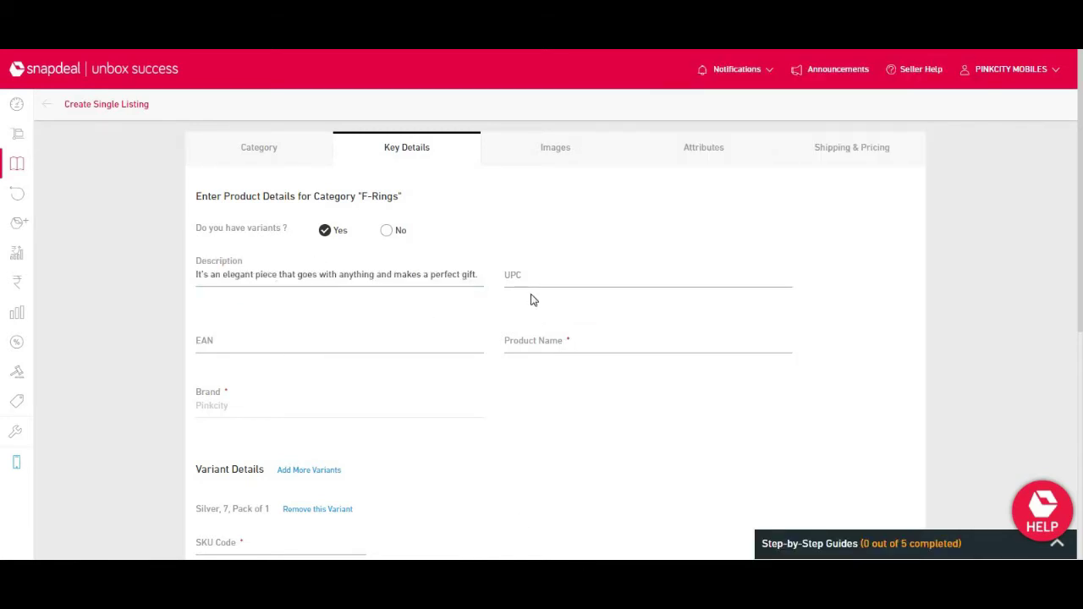
click(539, 277)
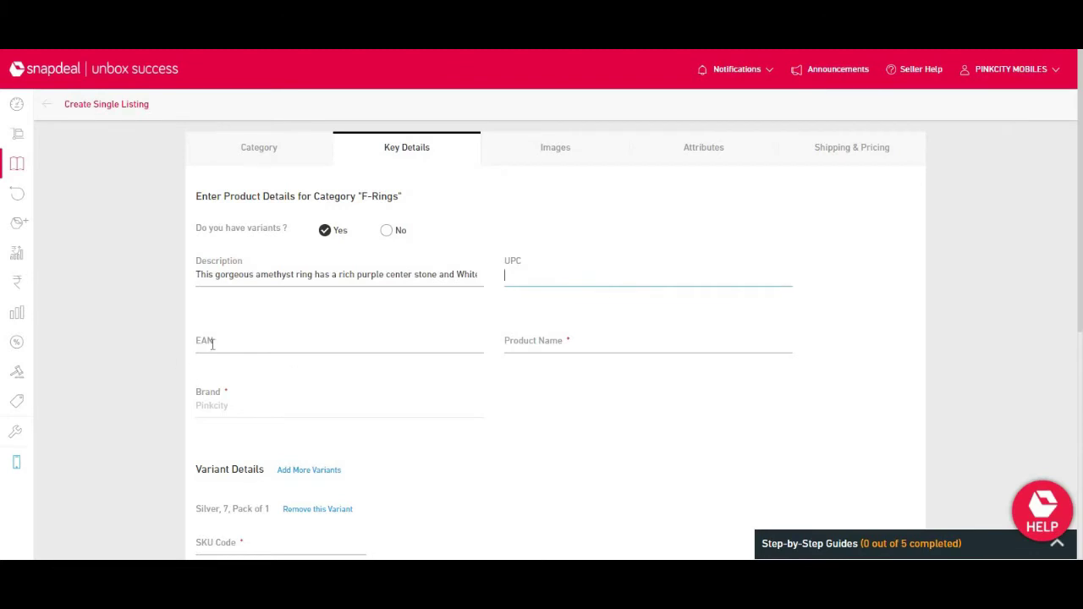
Enter 'Amethyst Ring' as the product name and scroll down to Variant Details.
click(562, 344)
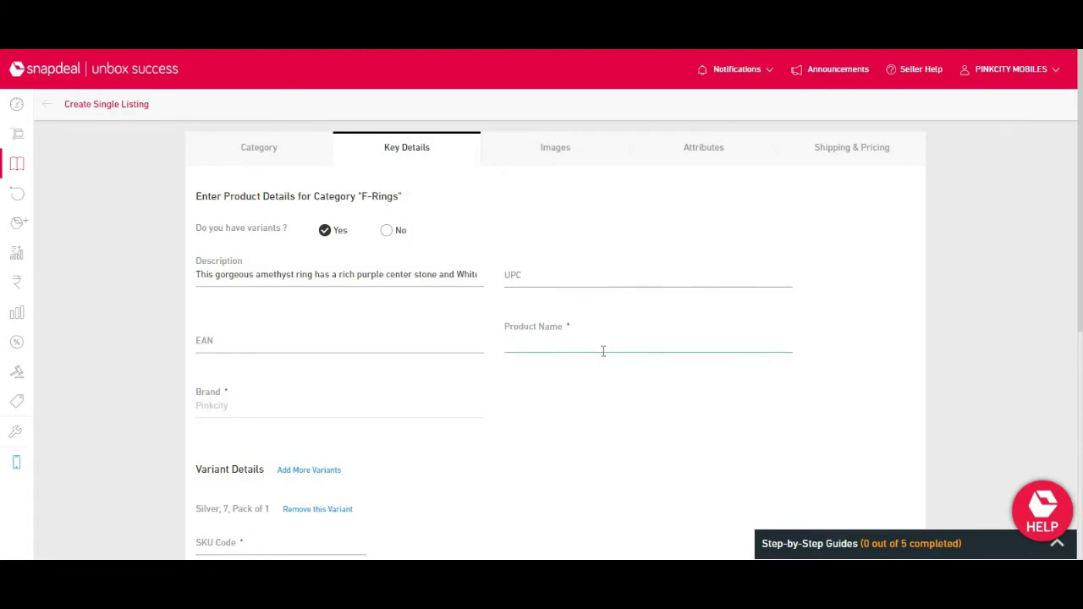
text(Amethyst Ring)
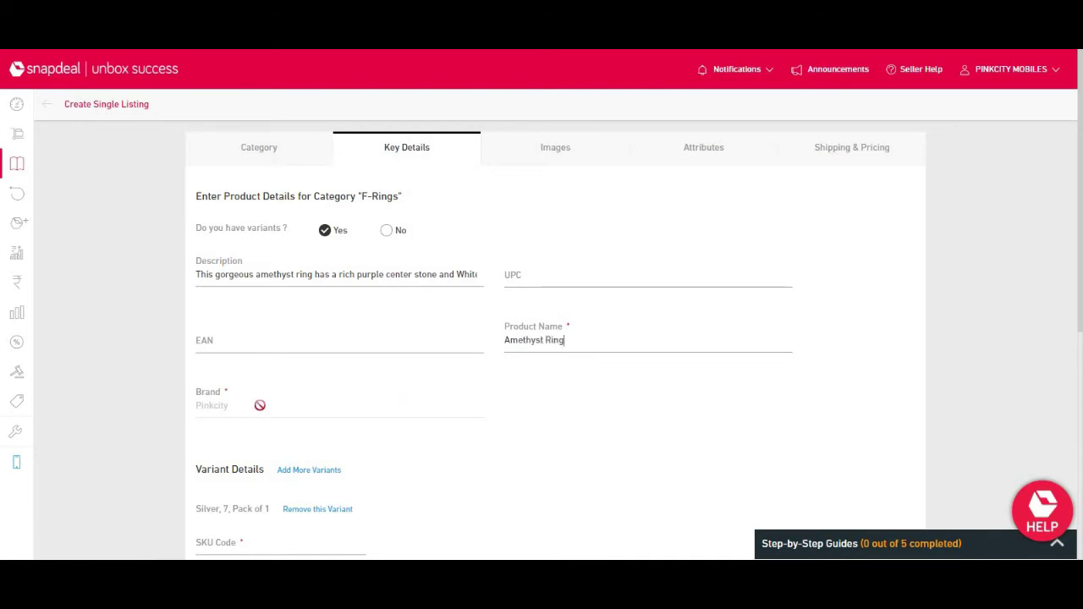
scroll(247, 406, down, 2)
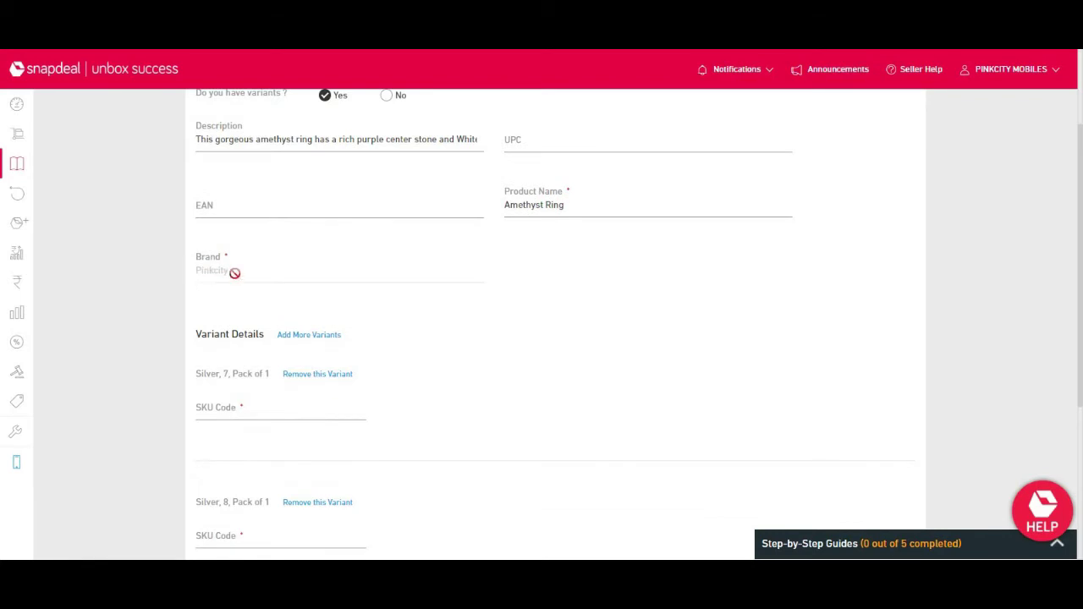
scroll(280, 277, down, 1)
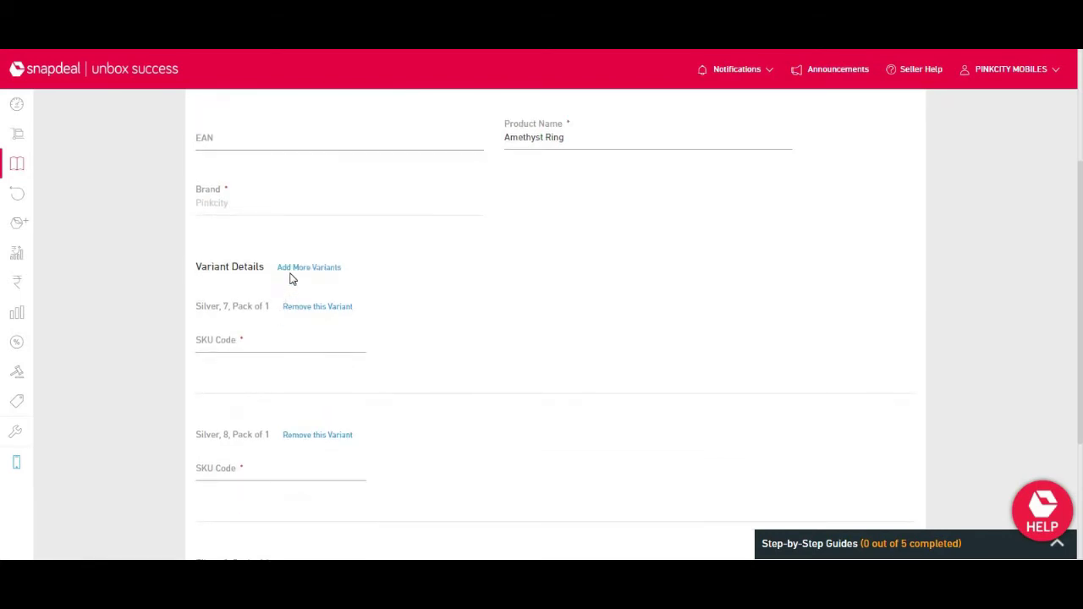
scroll(290, 279, down, 1)
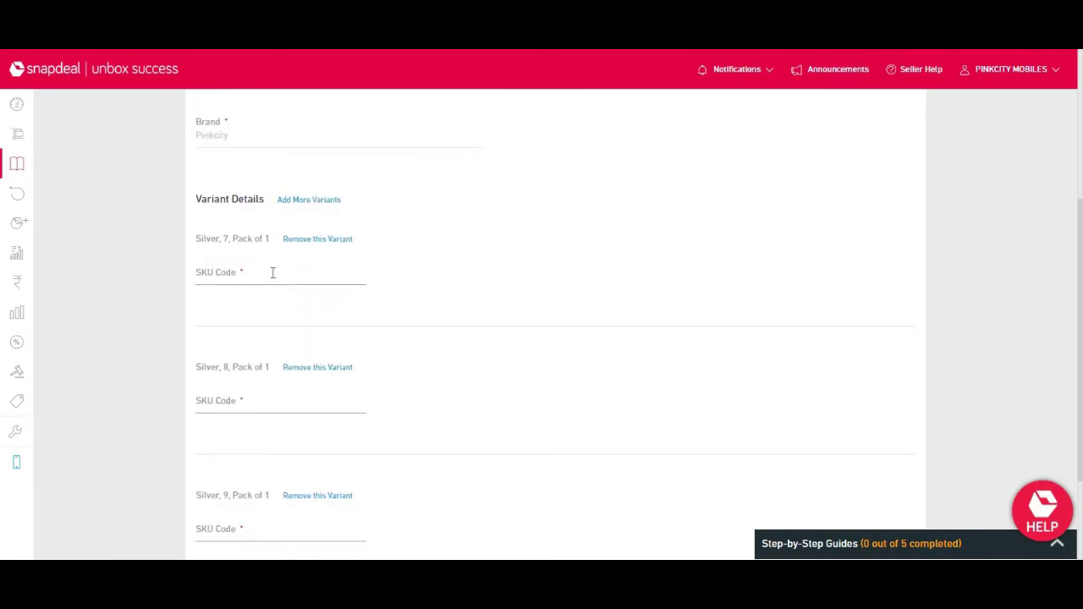
Enter SKU RingSize7 for size 7, and paste it in as RingSize8 and into the size 9 field.
click(259, 276)
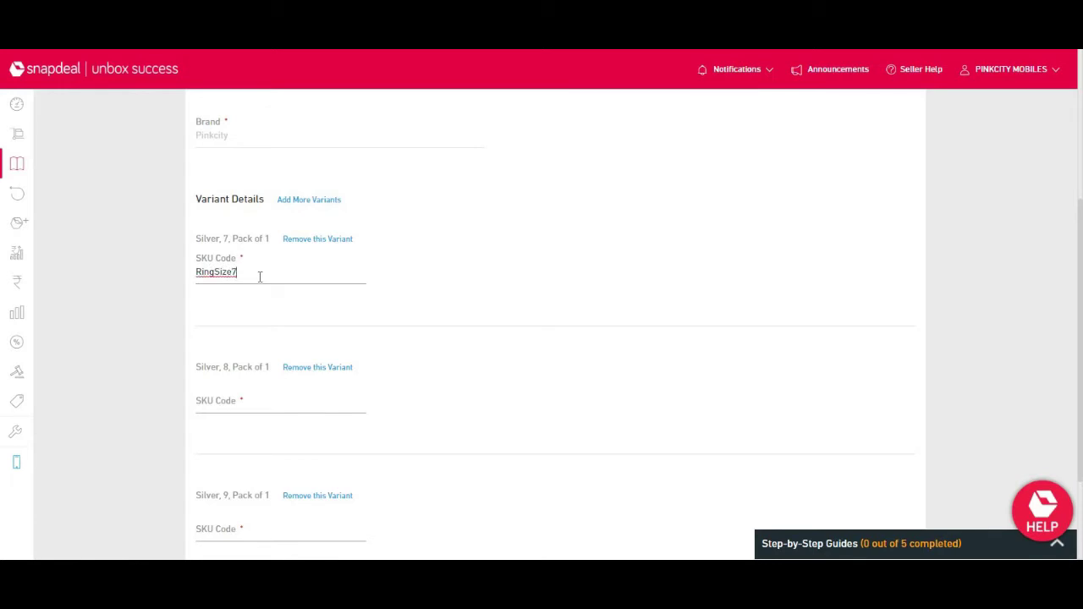
double_click(260, 276)
key(ctrl+c)
click(243, 401)
key(ctrl+v)
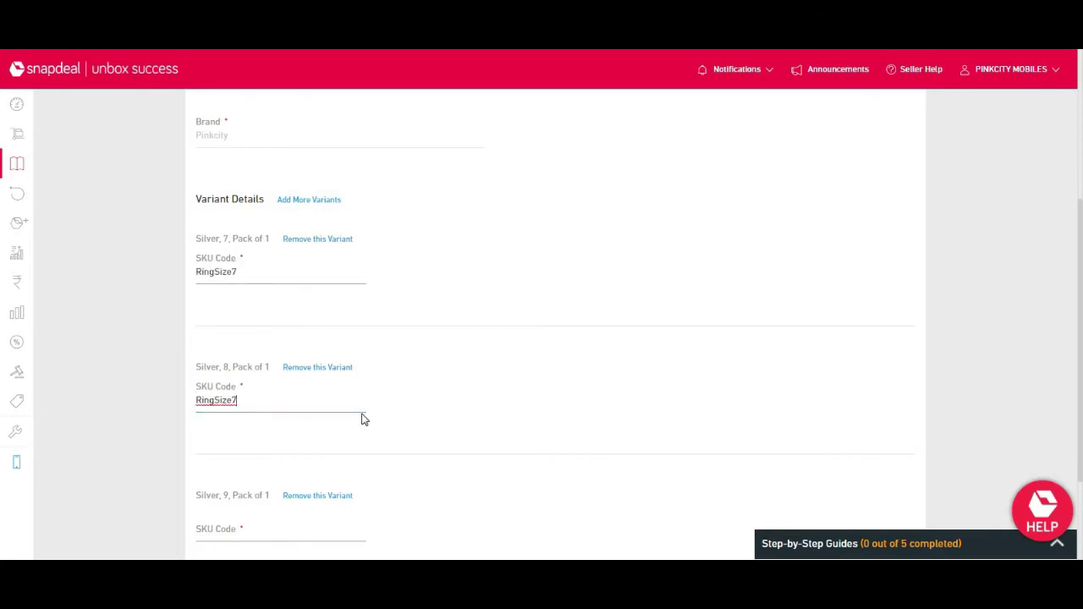
text(8)
scroll(362, 416, down, 2)
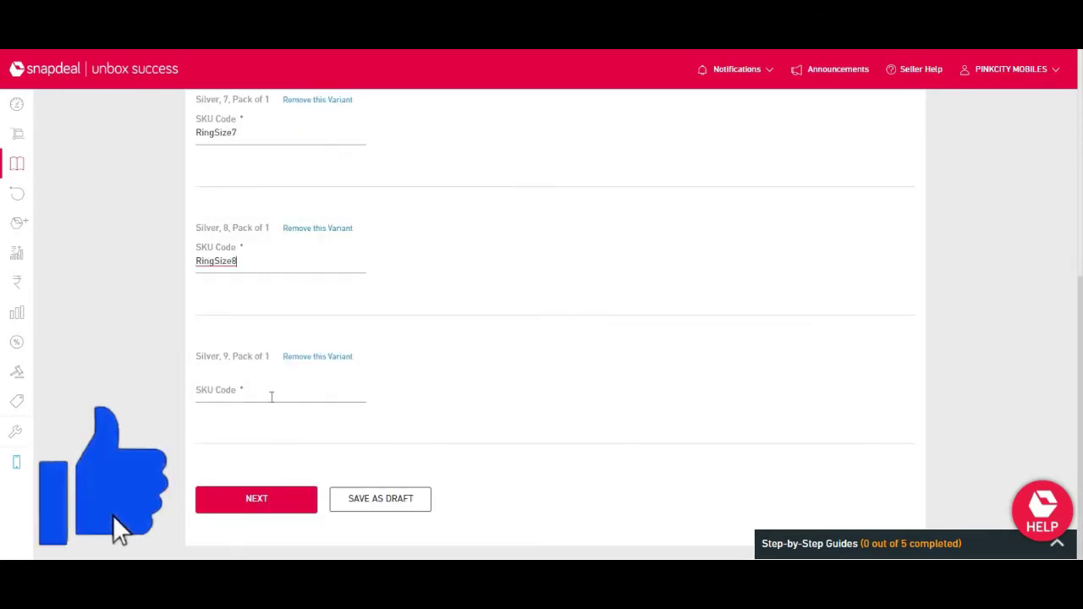
click(248, 386)
key(ctrl+v)
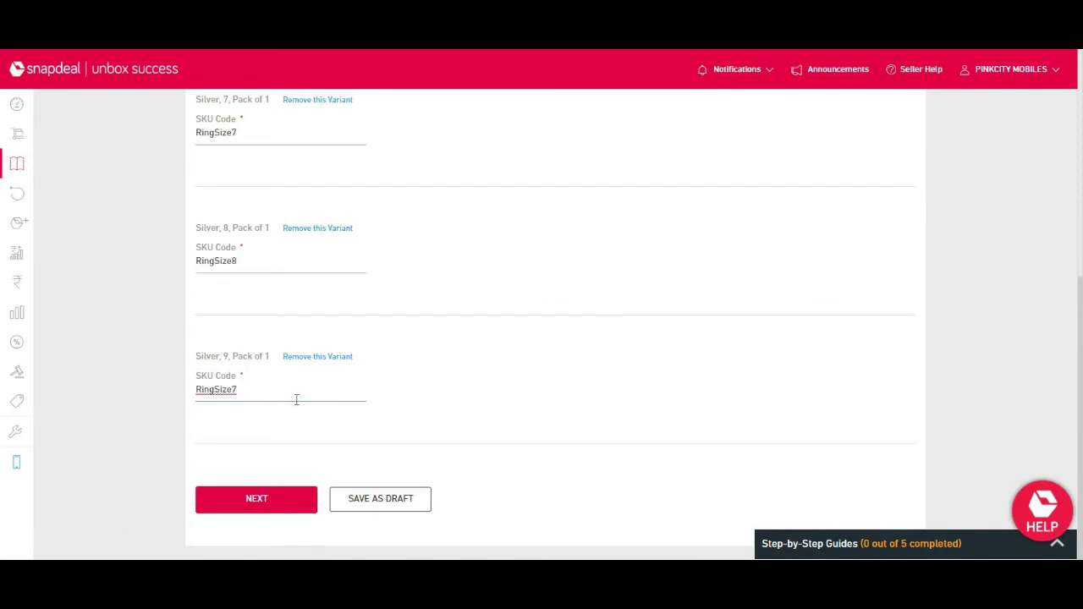
key(BackSpace)
On the images step, upload the Amethyst Ring photo from the Image folder for size 7.
click(259, 504)
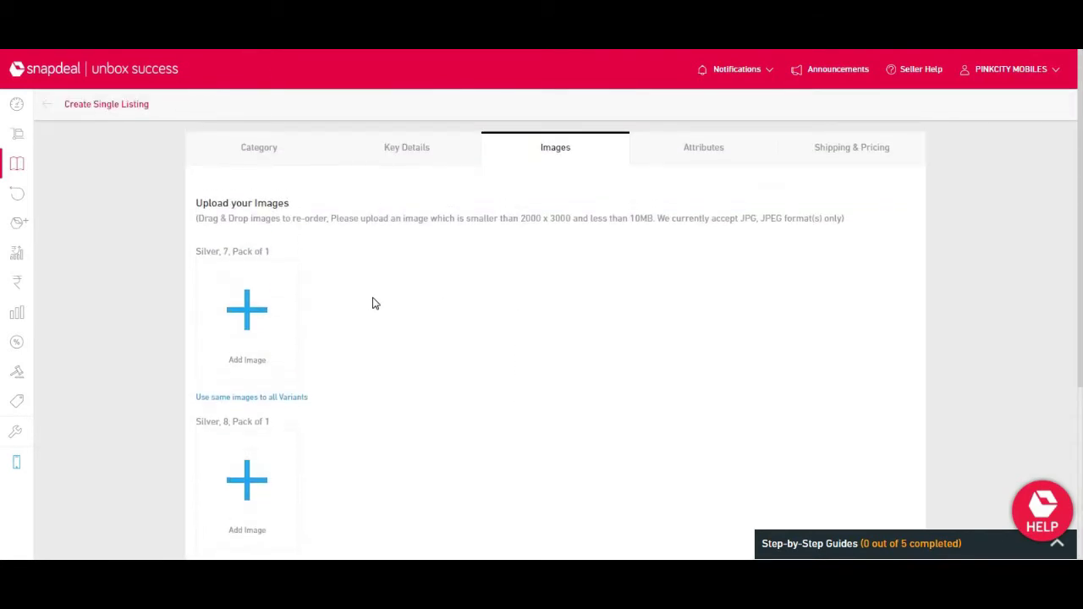
scroll(375, 303, down, 2)
click(243, 180)
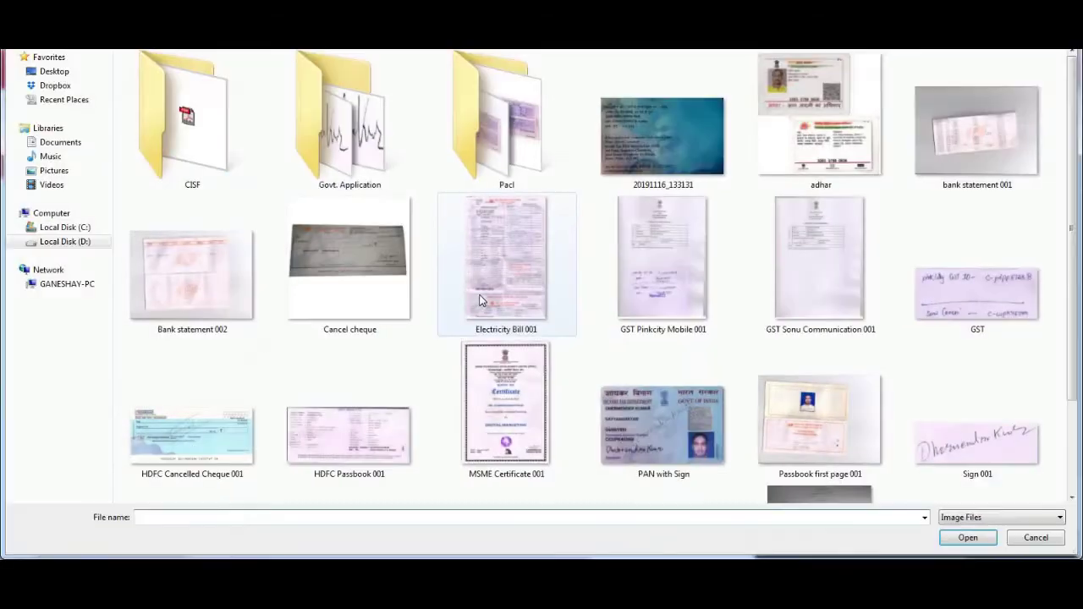
key(alt+Up)
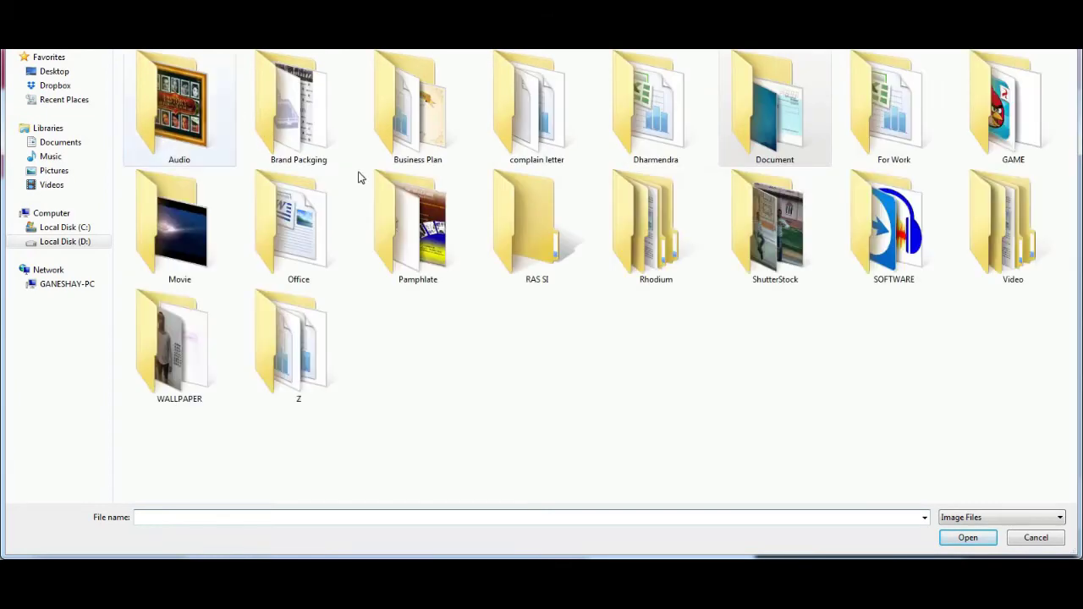
double_click(405, 142)
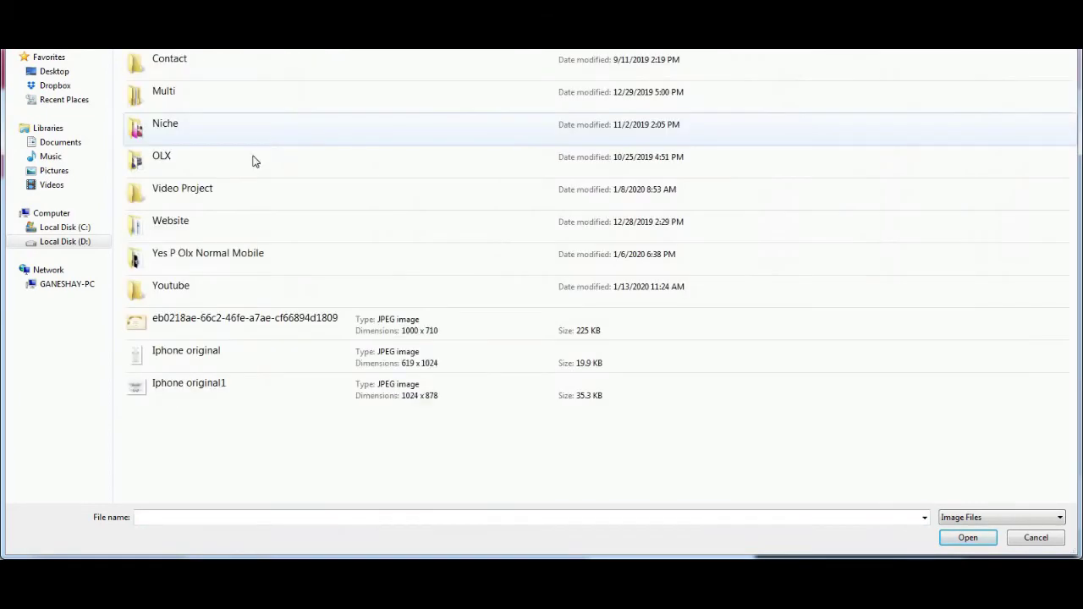
double_click(178, 286)
double_click(221, 105)
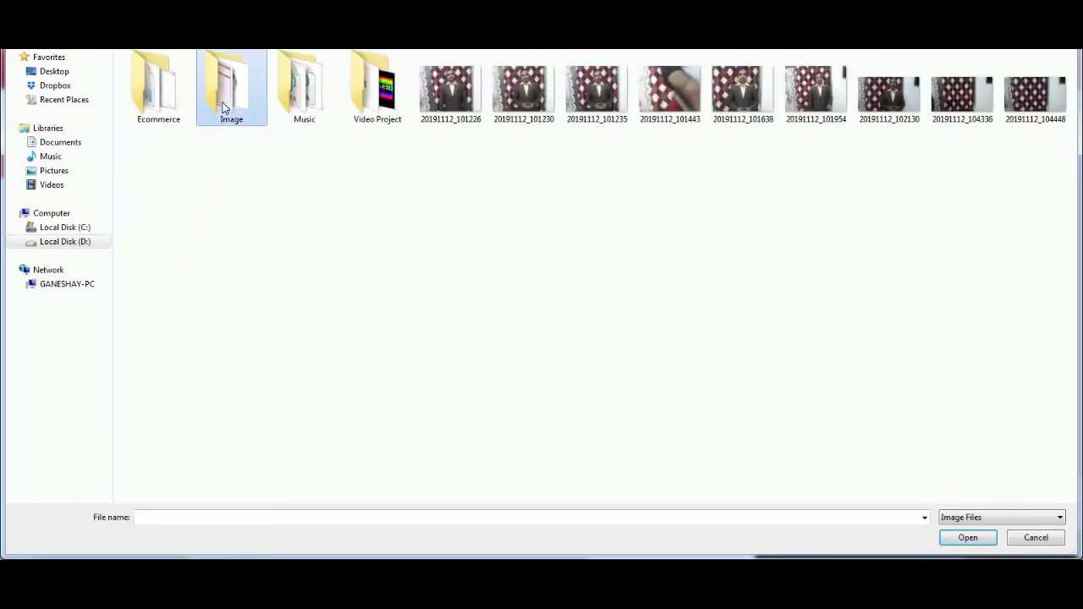
double_click(160, 85)
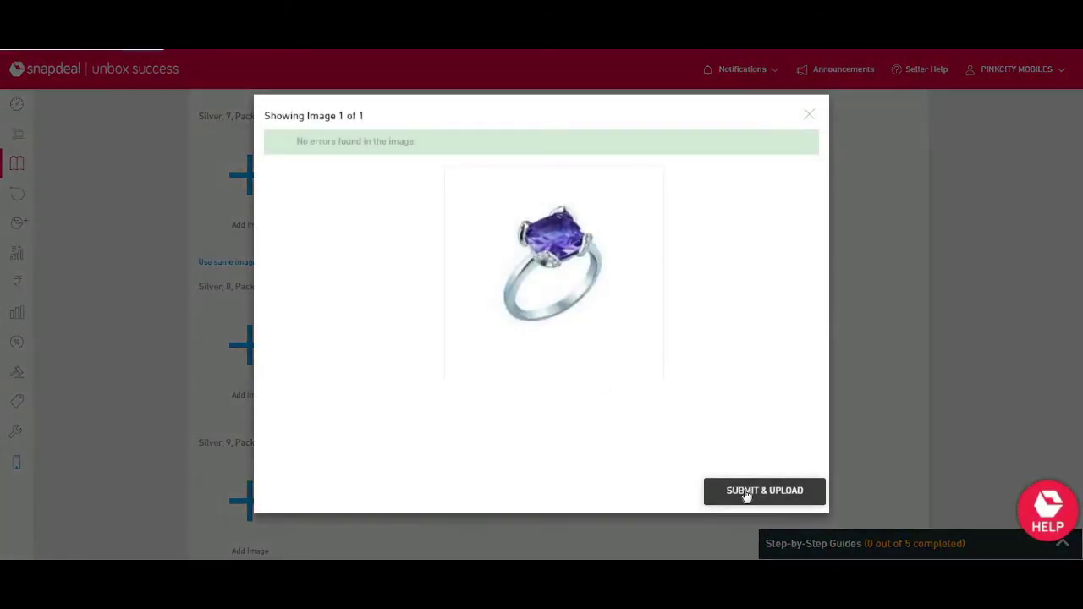
click(745, 493)
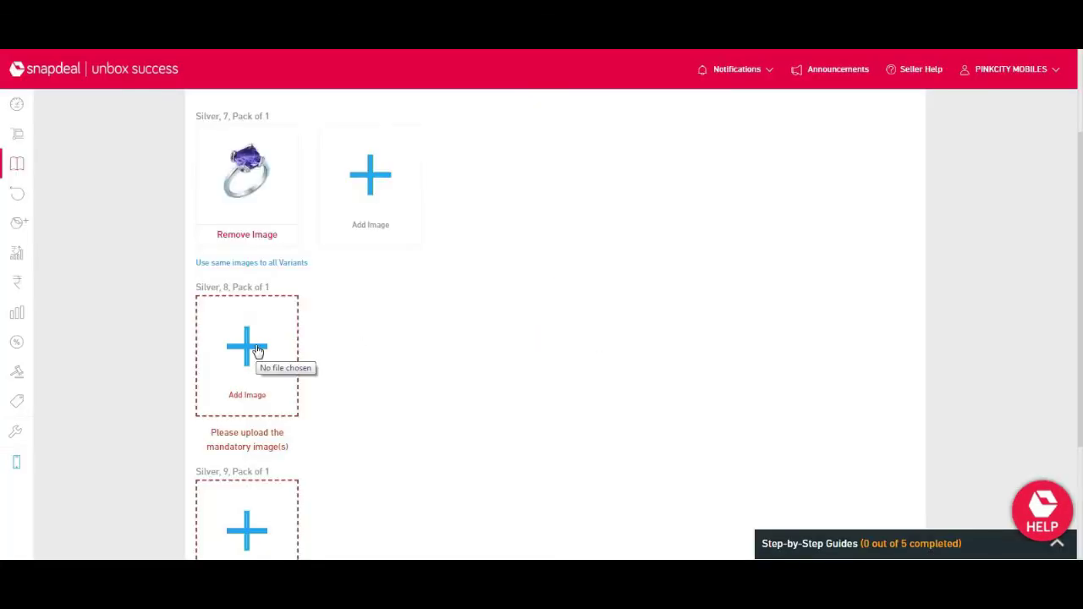
Upload the same Amethyst Ring photo for sizes 8 and 9, then continue to Attributes.
click(292, 347)
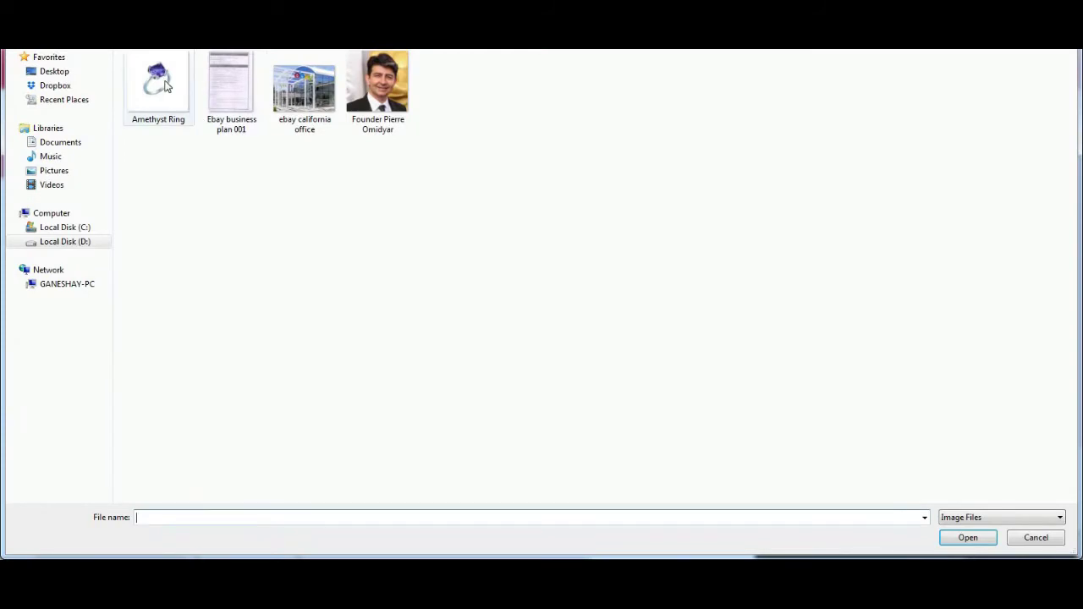
double_click(158, 84)
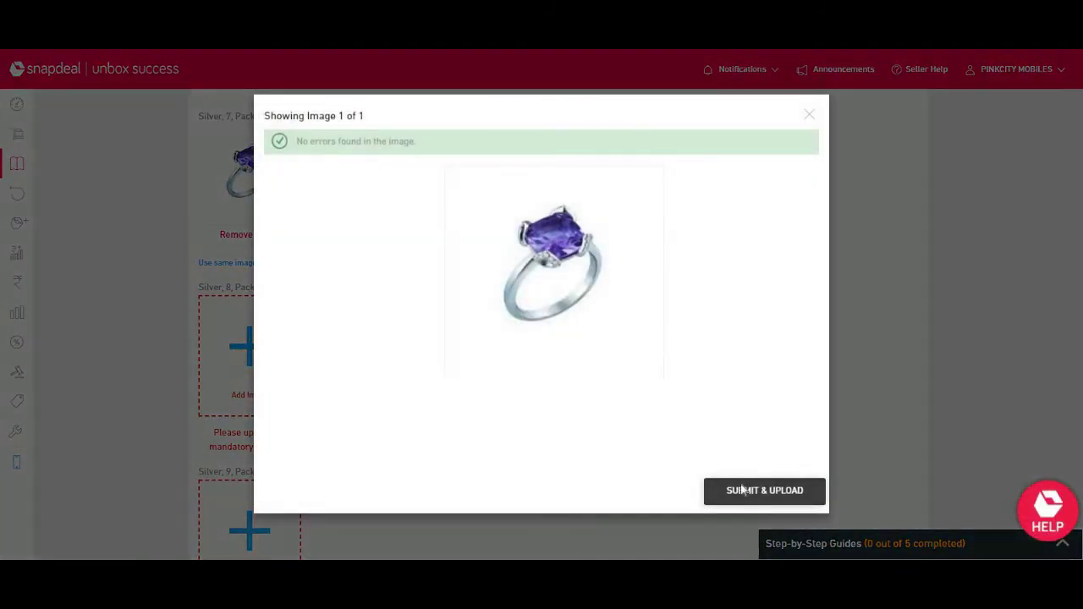
click(743, 490)
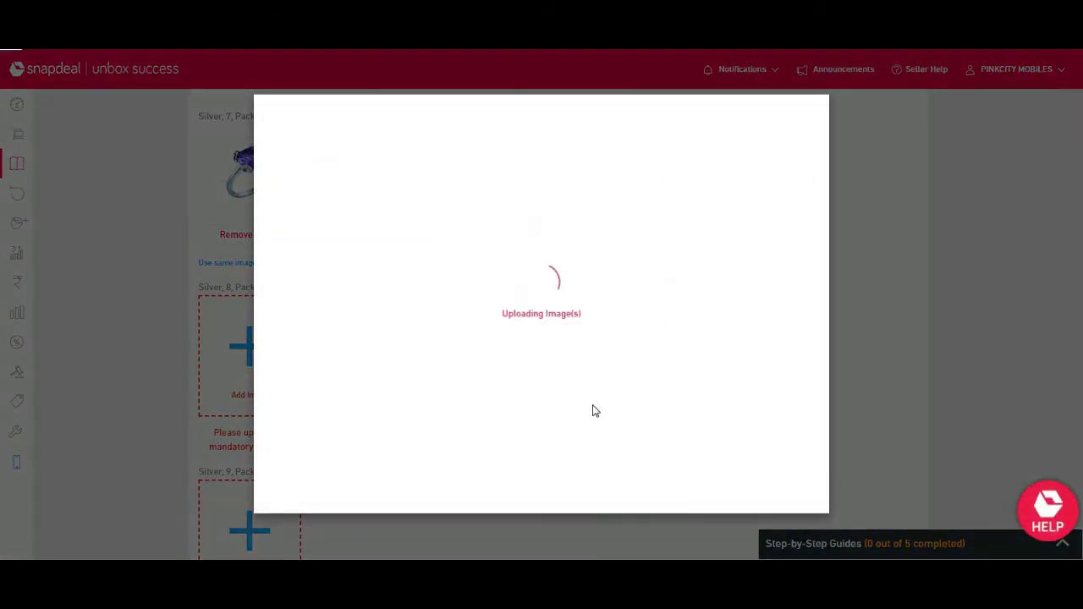
scroll(592, 411, down, 2)
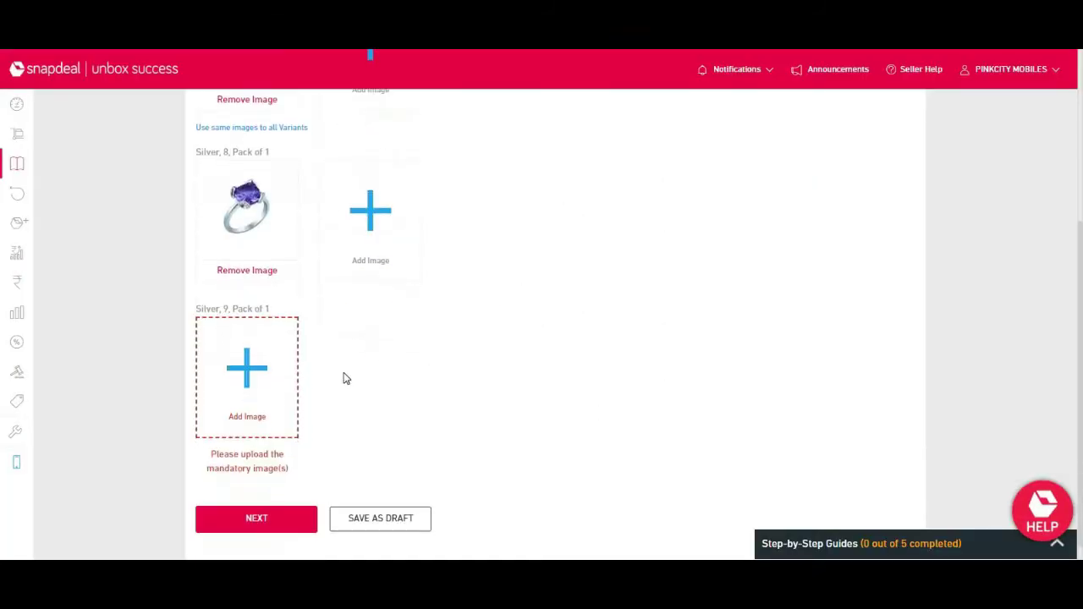
click(267, 373)
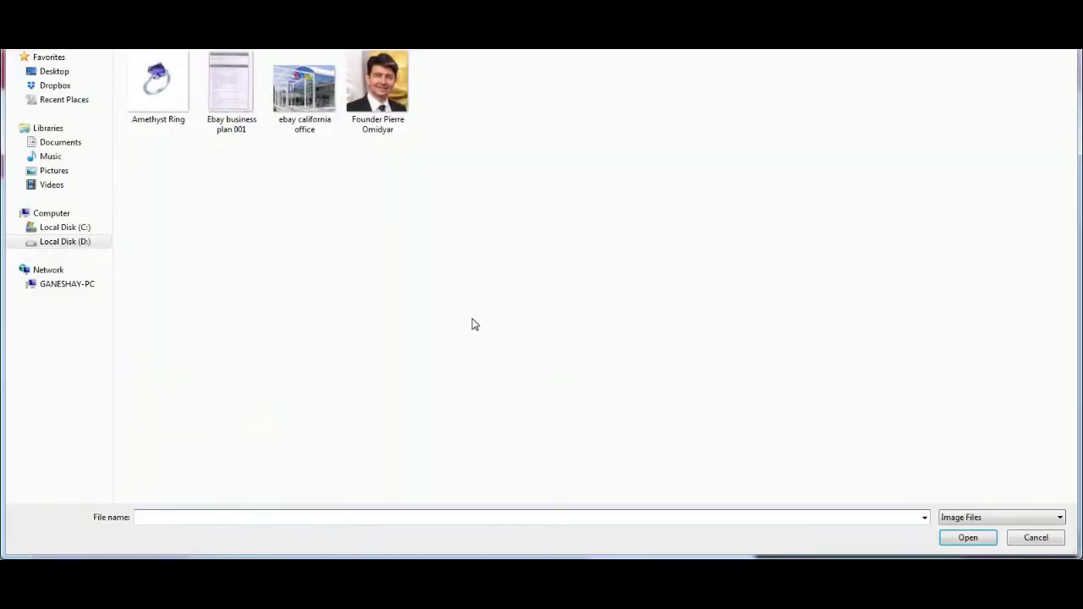
double_click(159, 103)
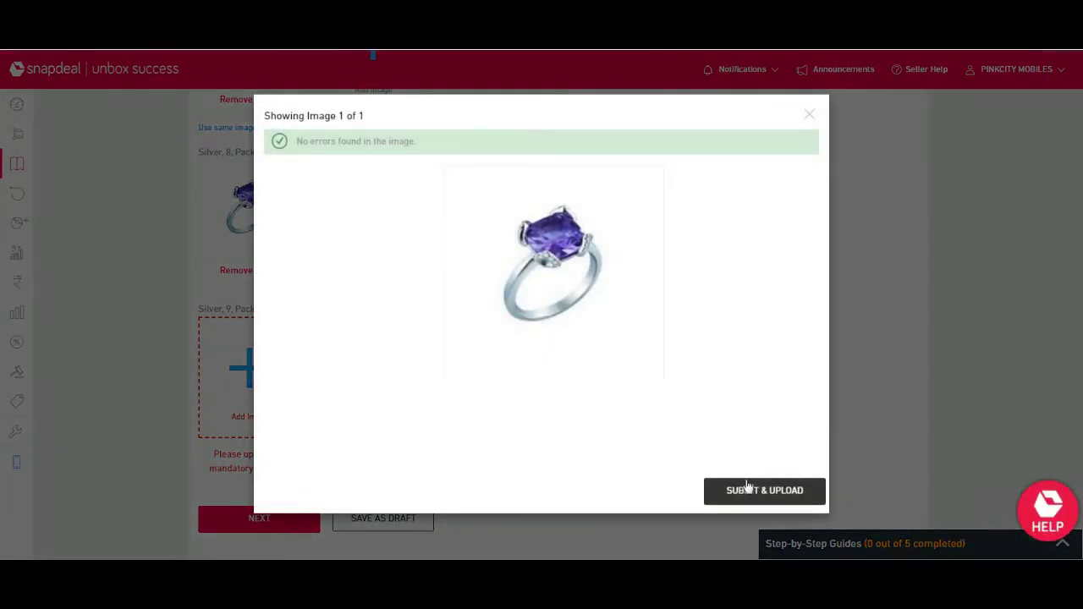
click(750, 490)
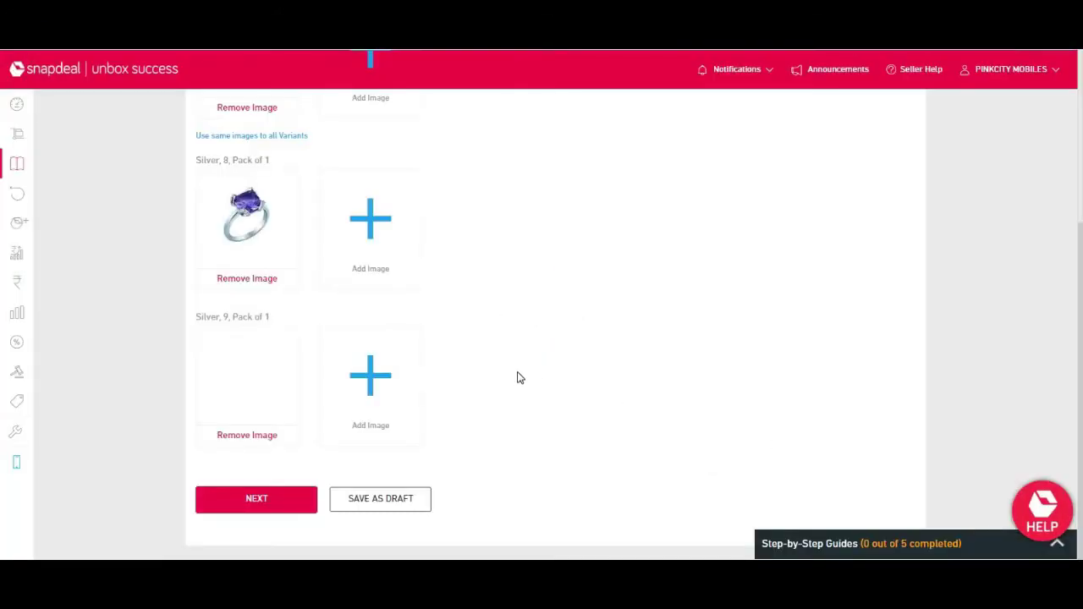
click(257, 500)
click(220, 270)
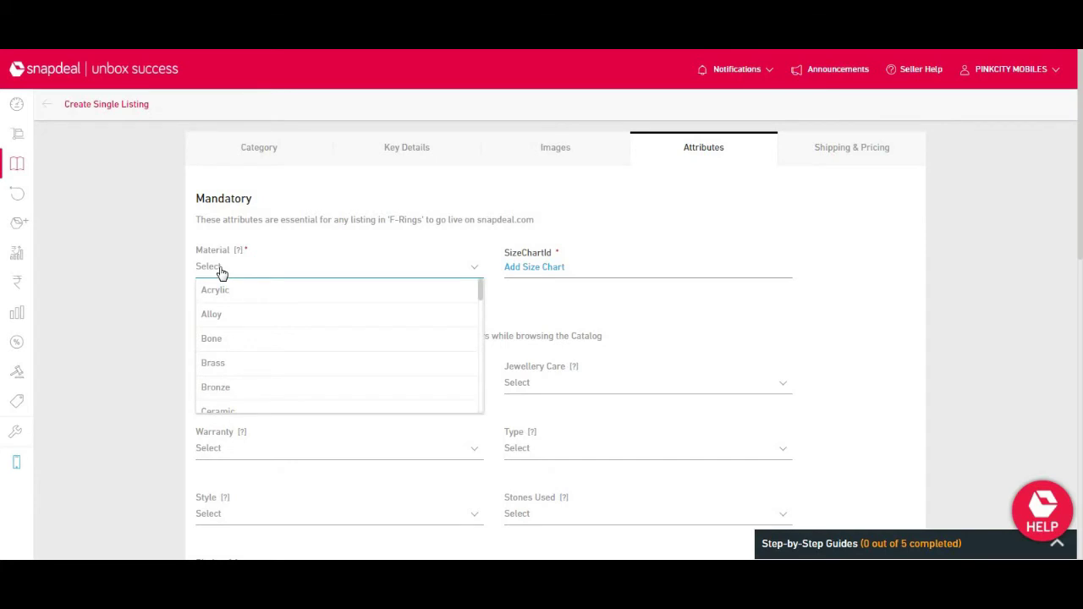
Scroll through the Material options and choose None.
scroll(262, 353, down, 4)
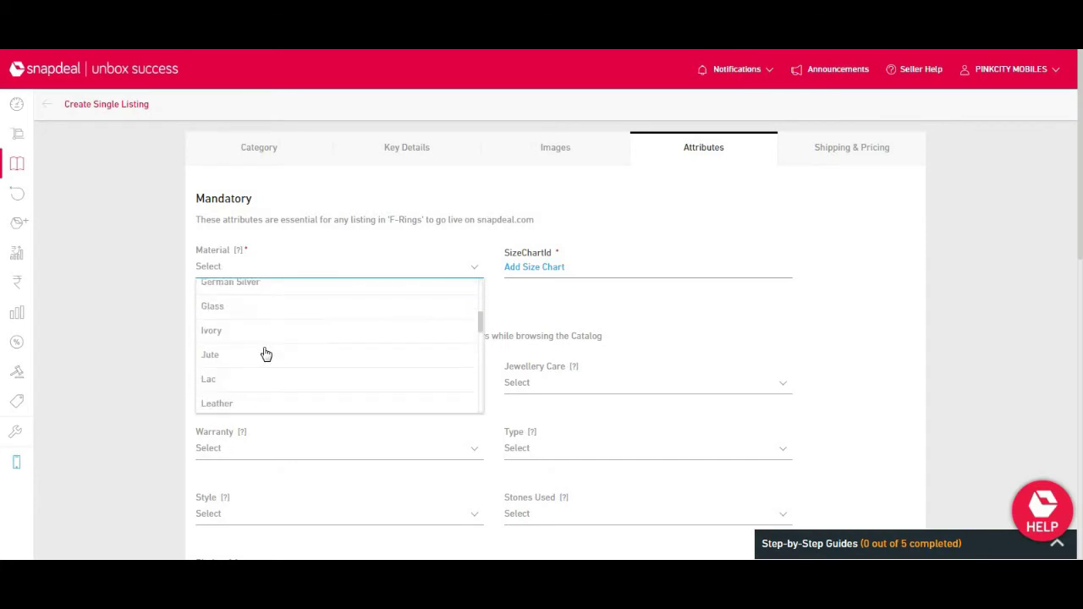
scroll(267, 354, down, 5)
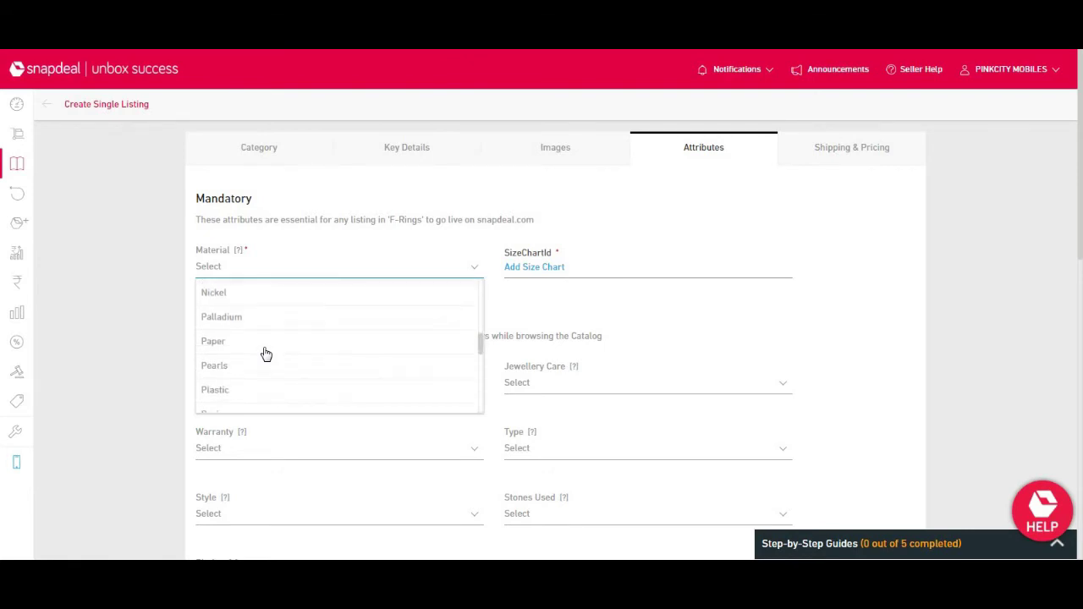
scroll(267, 387, up, 3)
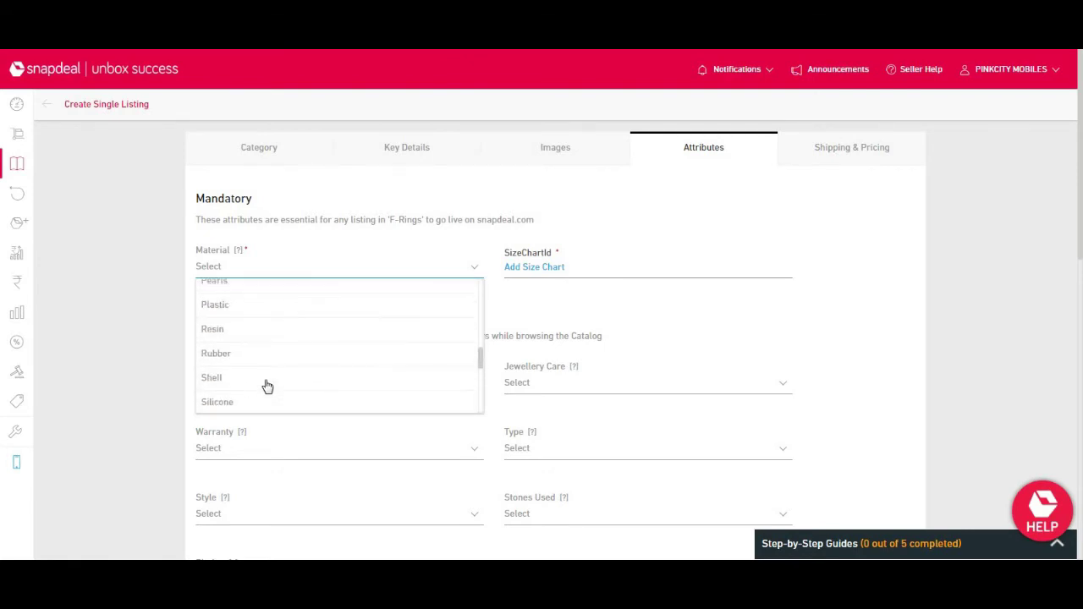
scroll(267, 386, up, 1)
scroll(267, 386, up, 5)
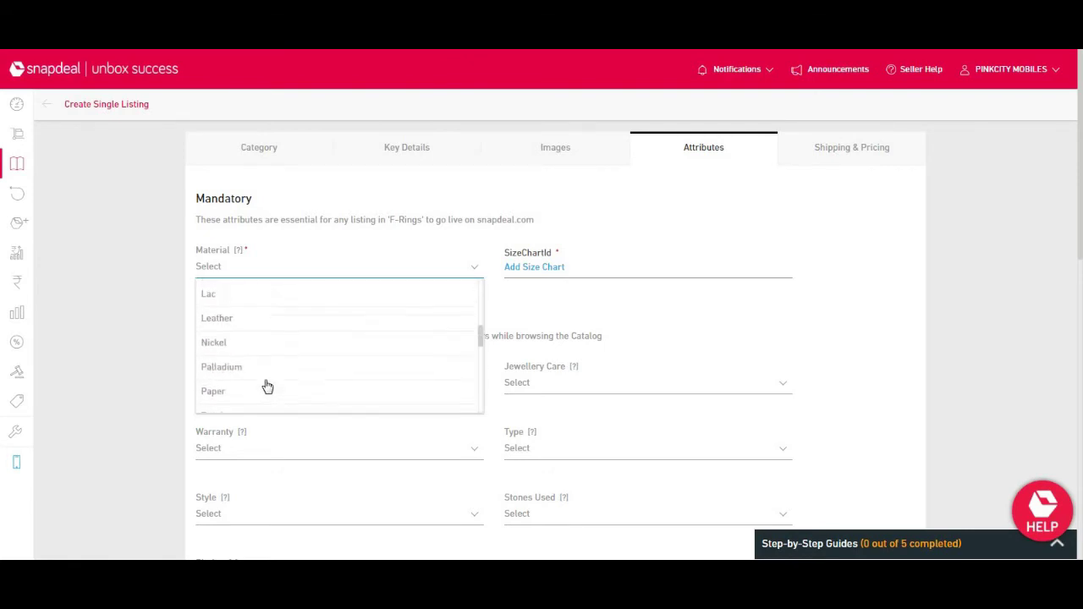
scroll(267, 387, up, 3)
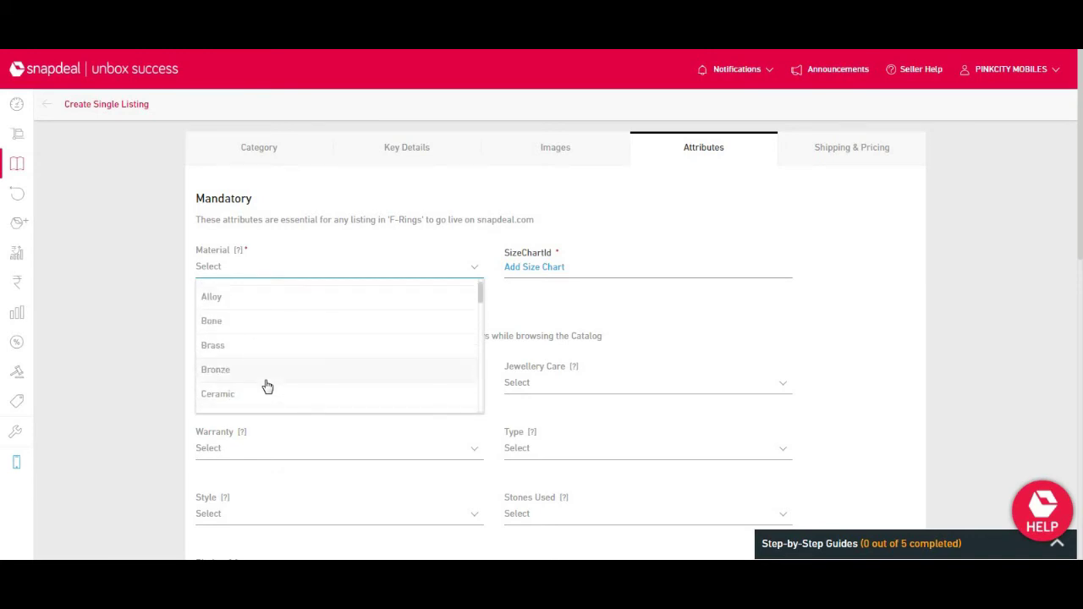
scroll(266, 387, up, 1)
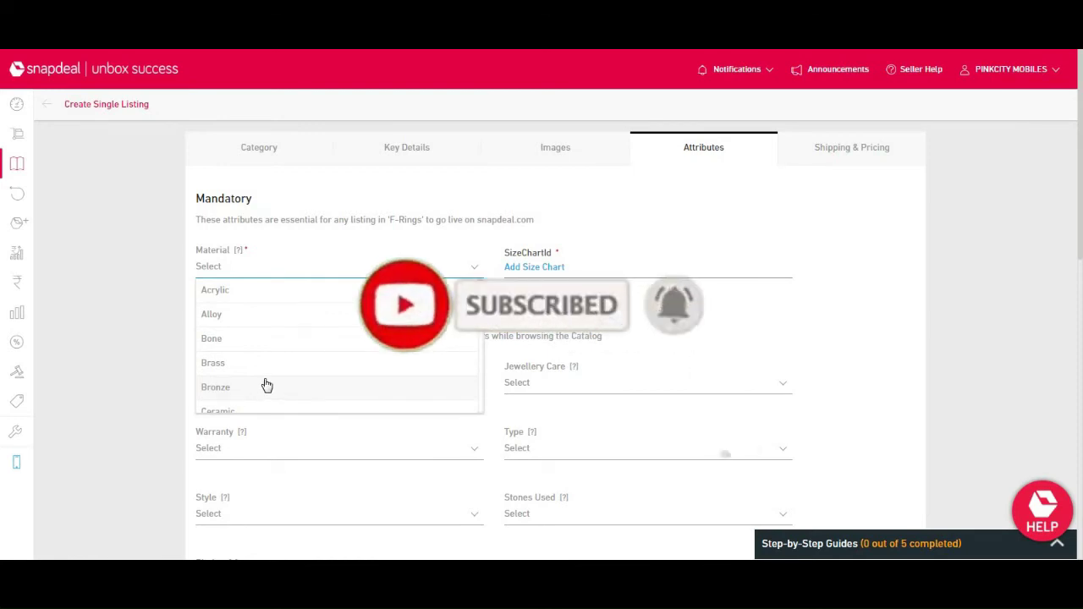
scroll(269, 363, down, 10)
scroll(268, 362, up, 1)
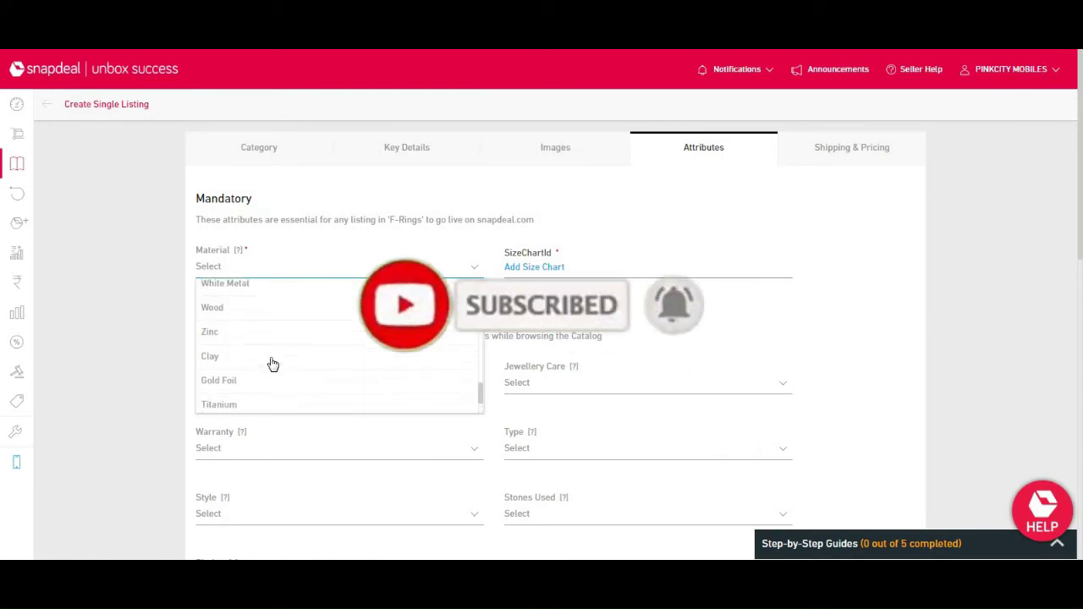
scroll(211, 394, down, 2)
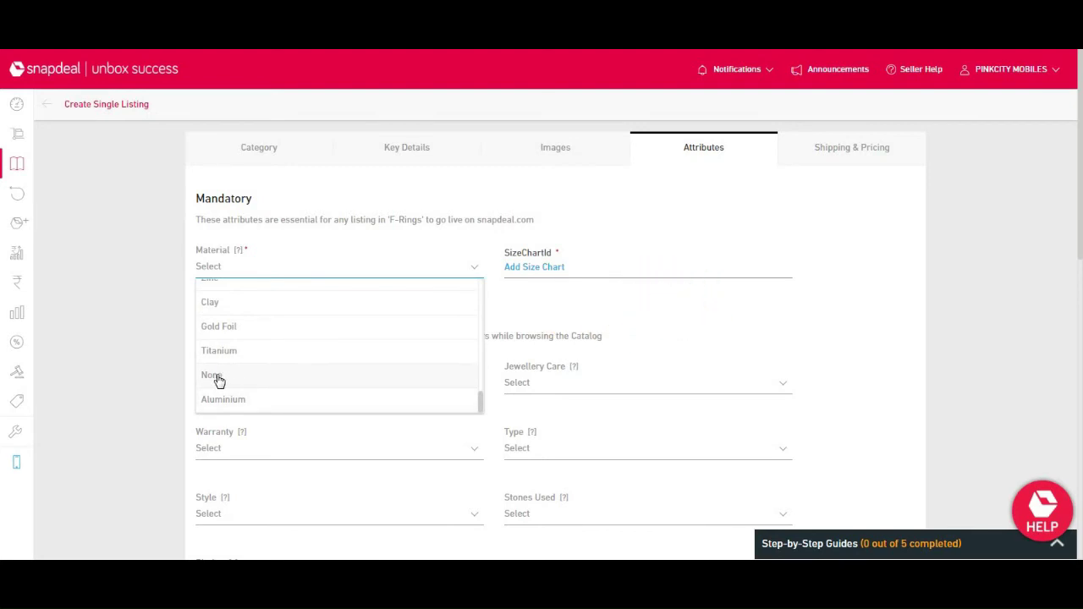
scroll(222, 376, up, 1)
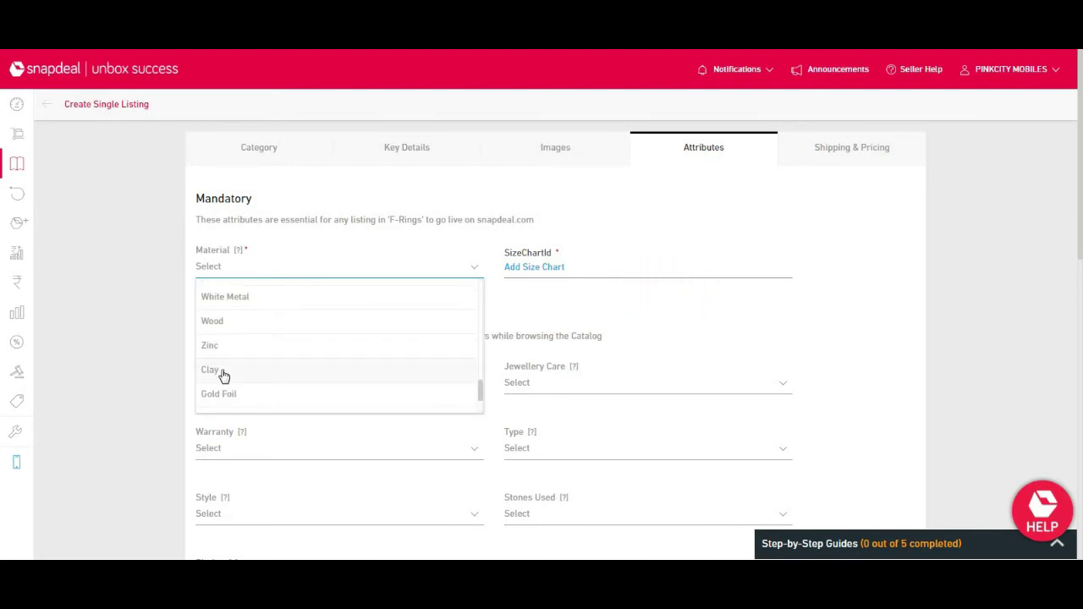
scroll(223, 375, up, 1)
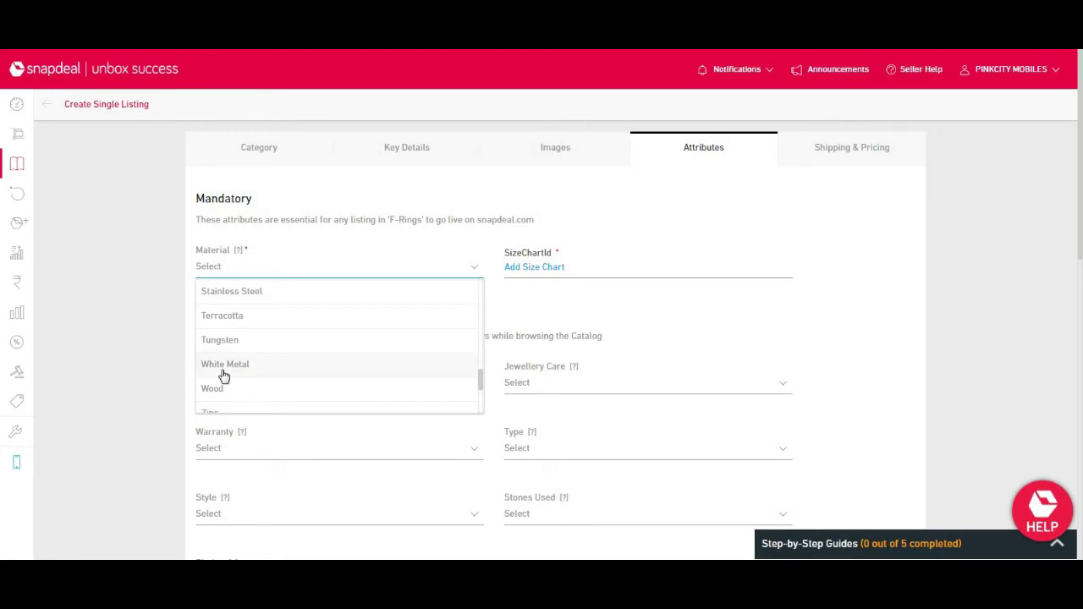
scroll(223, 376, up, 1)
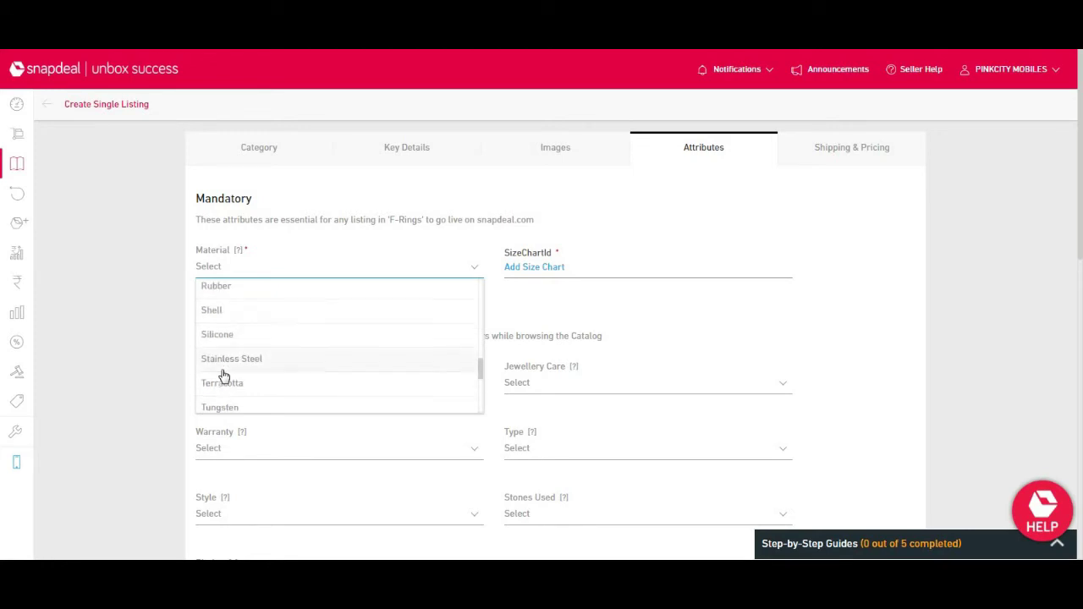
scroll(223, 376, up, 2)
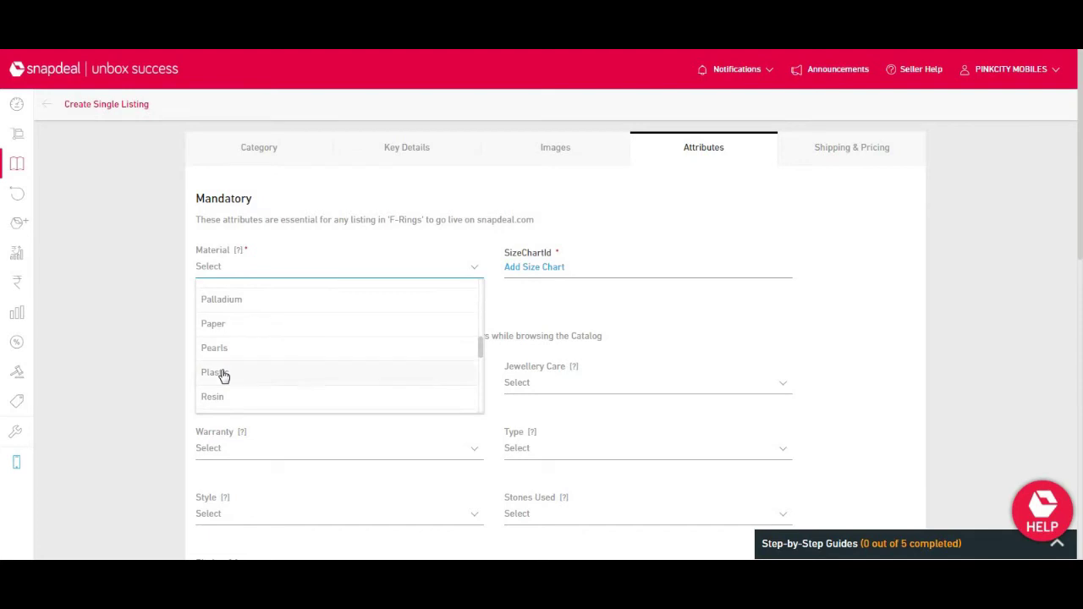
scroll(222, 376, up, 2)
scroll(222, 376, down, 6)
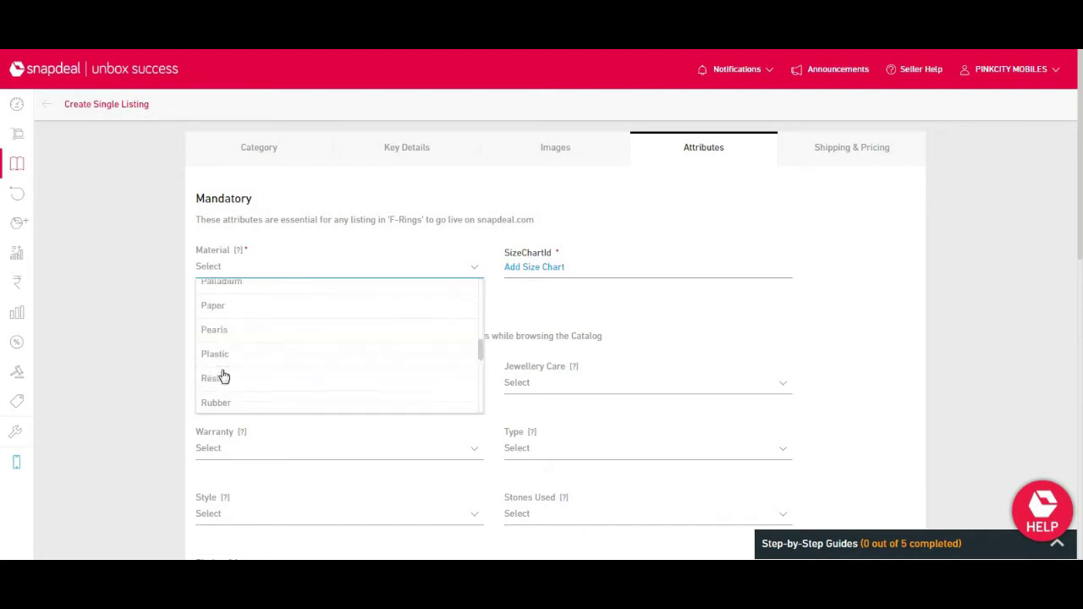
click(223, 375)
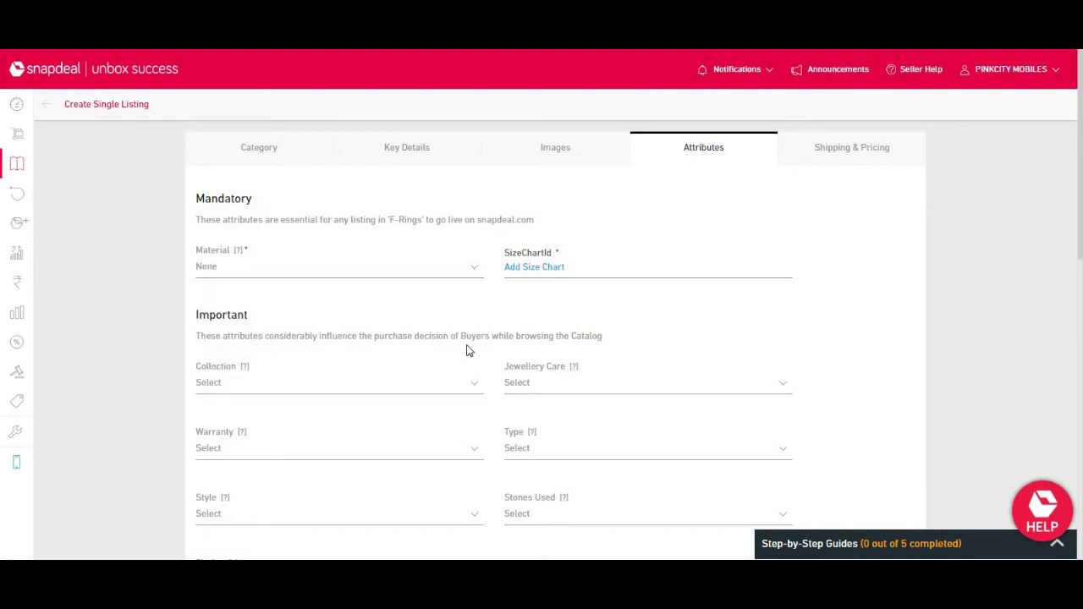
Open the size chart form and add size 7 to it.
click(539, 269)
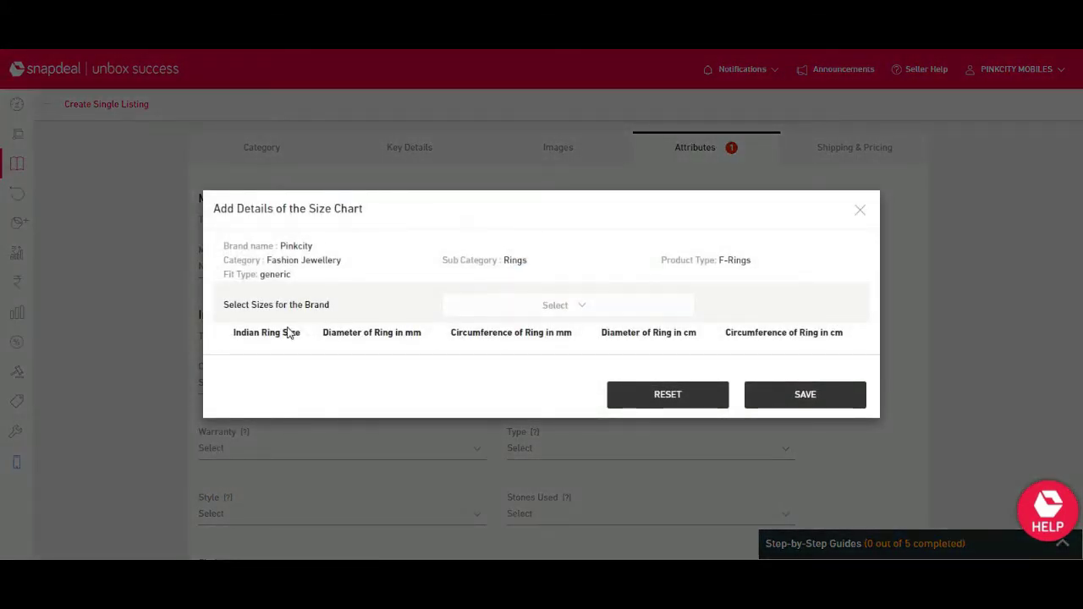
click(557, 312)
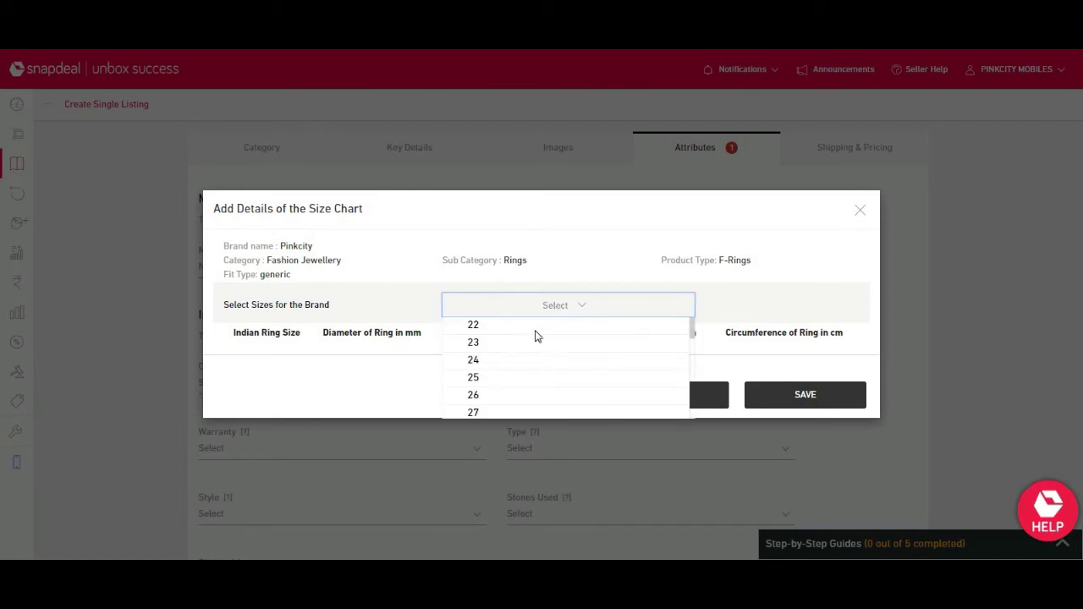
scroll(542, 347, down, 10)
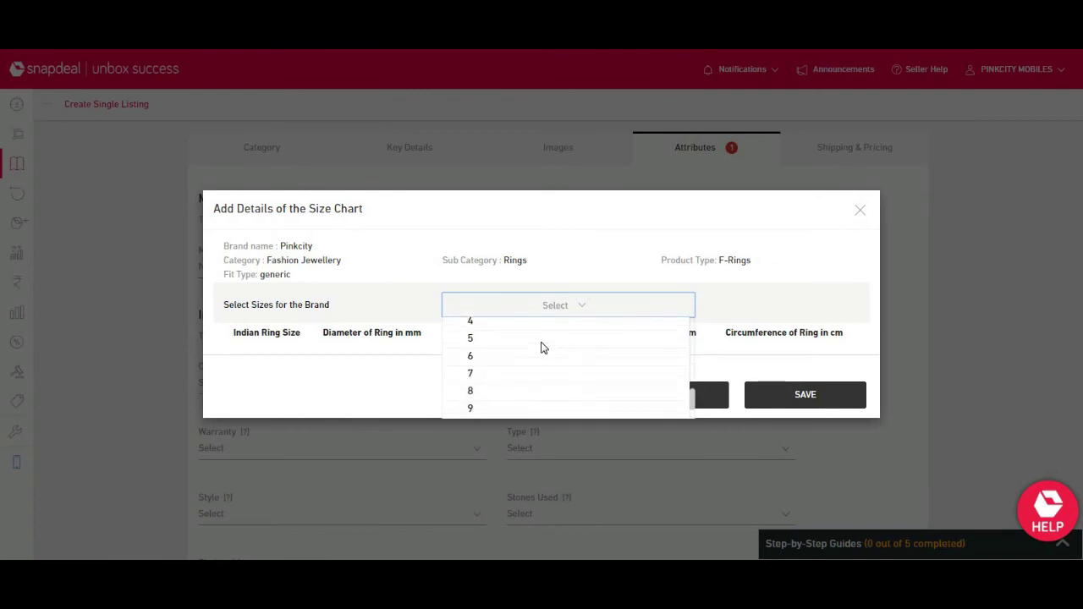
scroll(543, 347, up, 2)
scroll(543, 347, down, 2)
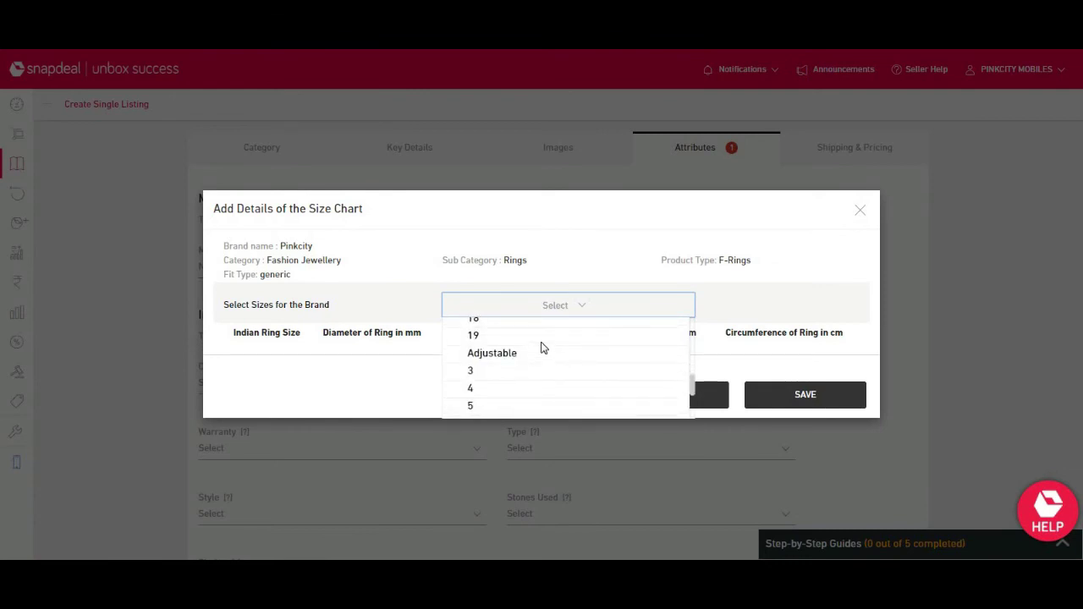
scroll(543, 347, down, 2)
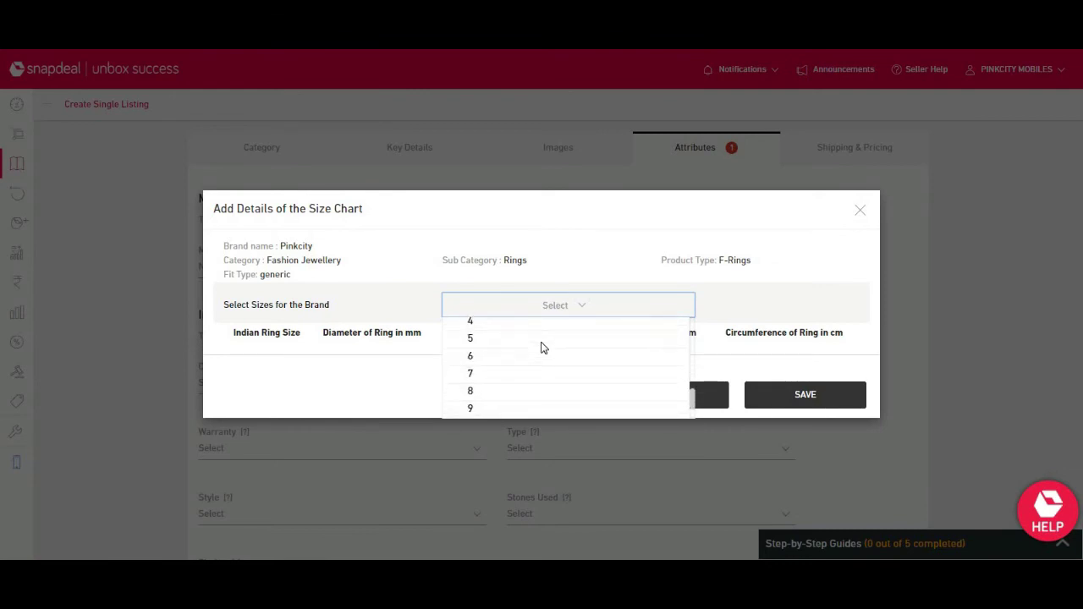
click(471, 377)
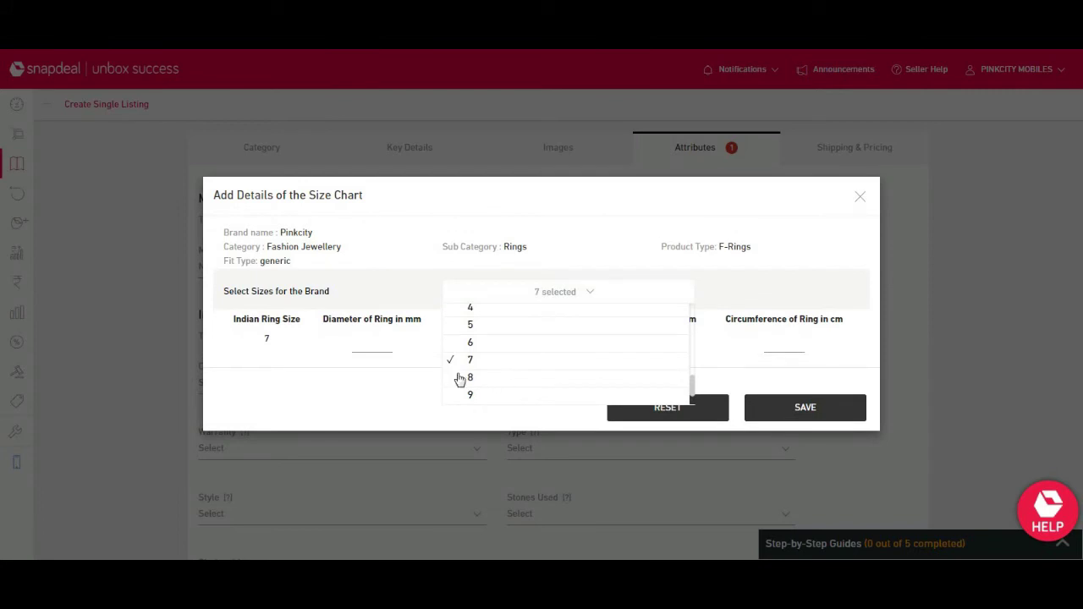
click(580, 293)
click(371, 345)
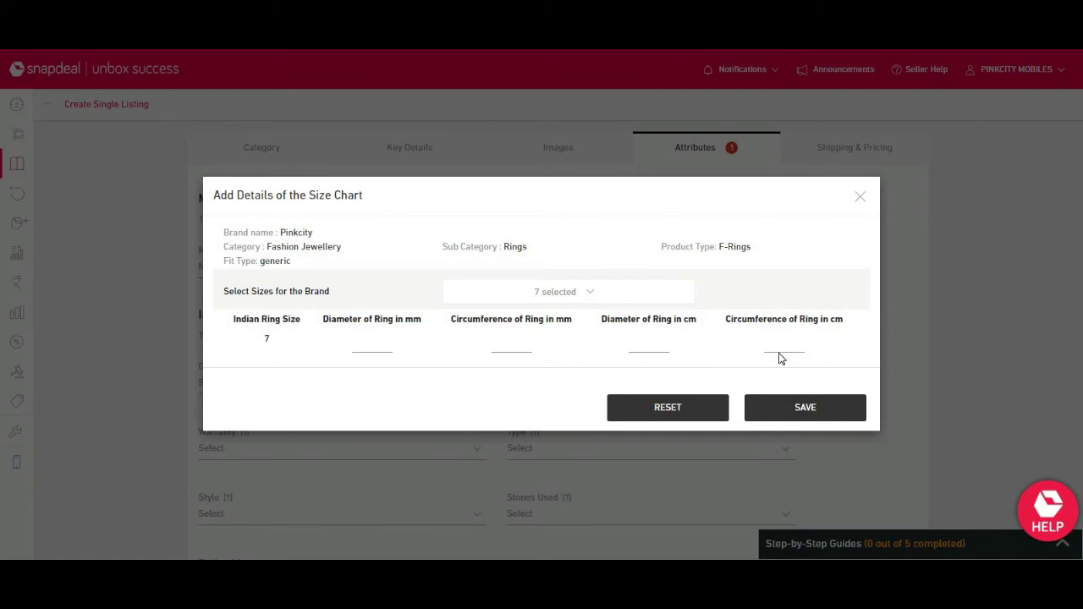
Reset the size chart, close it without saving, and reopen it.
click(667, 407)
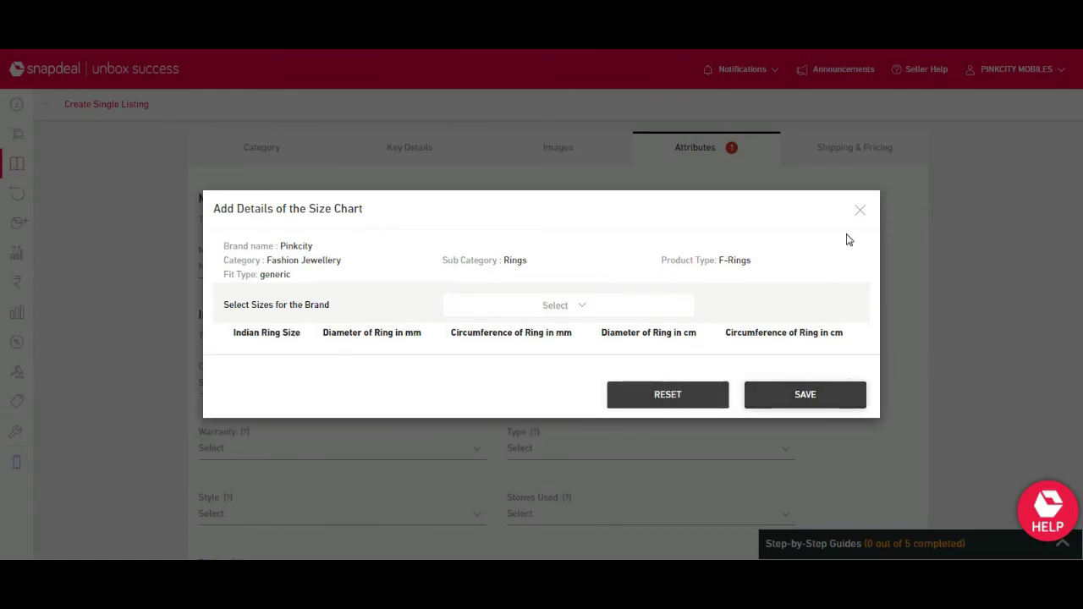
click(860, 210)
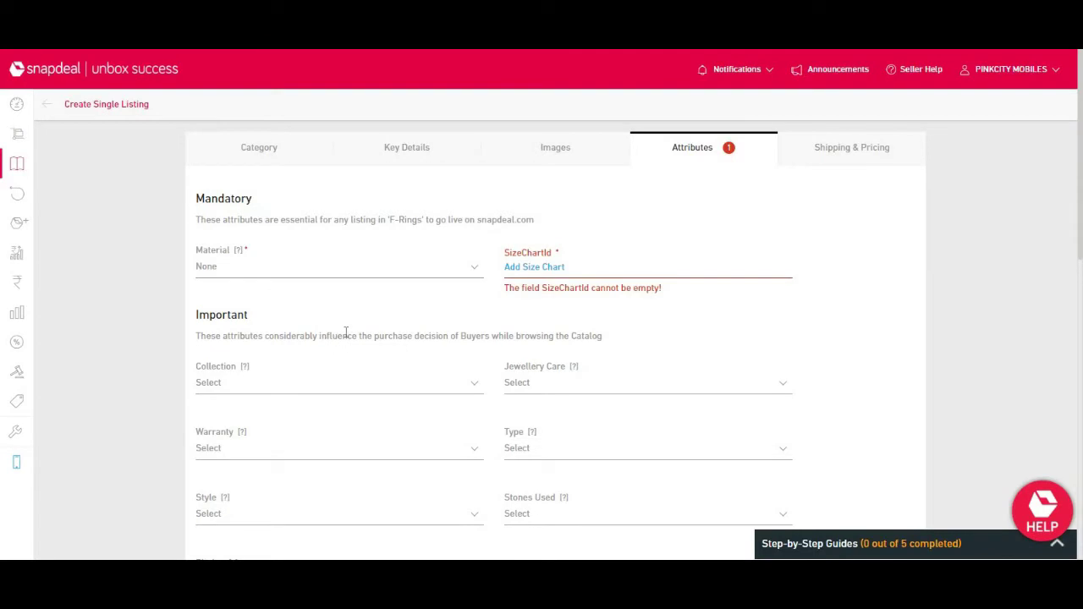
click(547, 269)
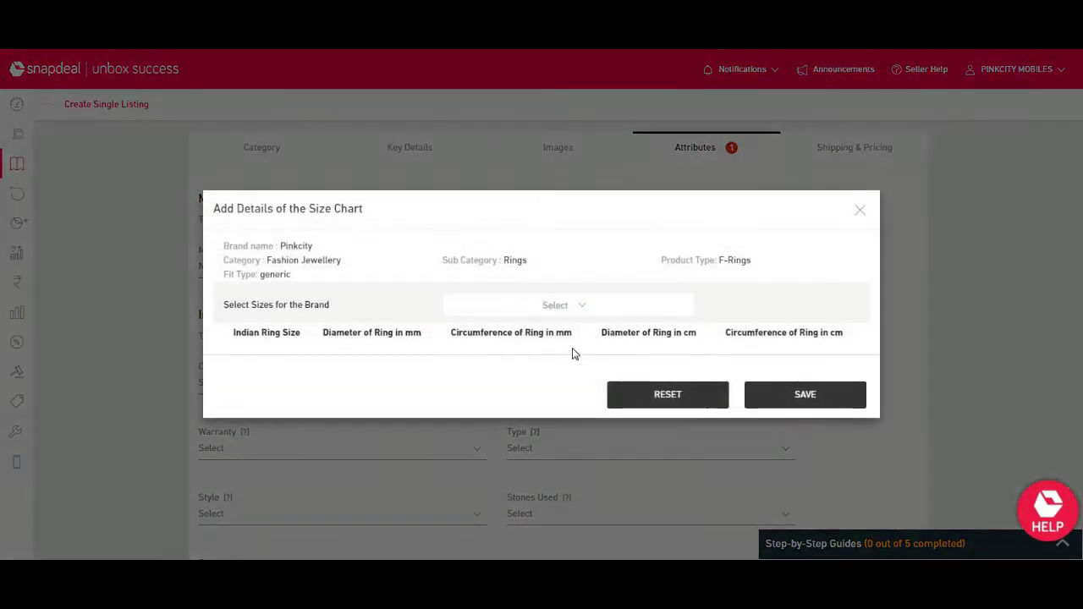
Add sizes 7, 8 and 9 to the size chart, fill their diameter and circumference, and save.
click(560, 309)
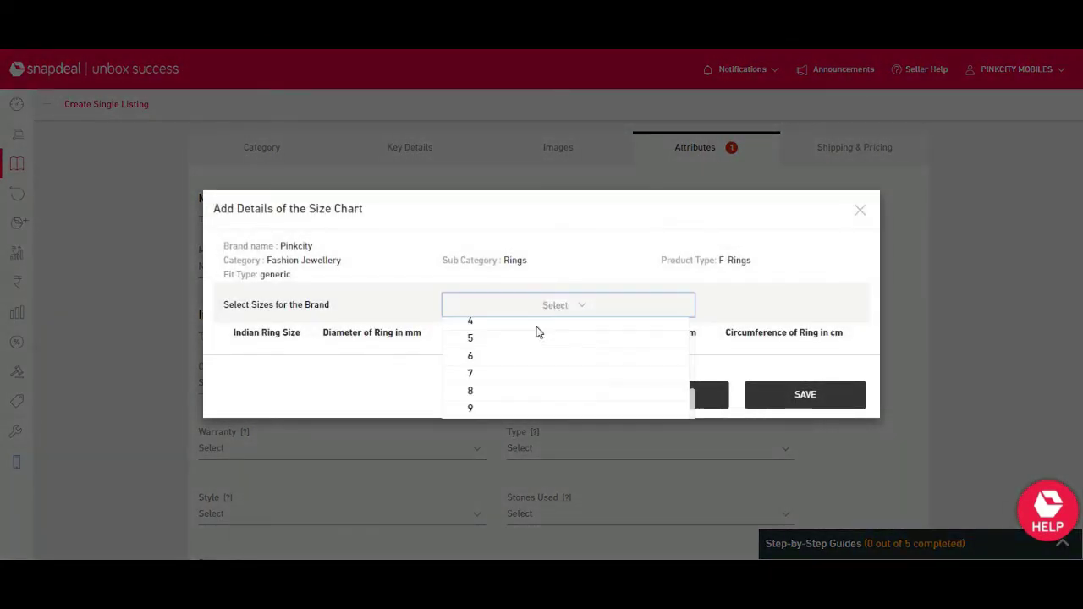
click(474, 375)
click(474, 382)
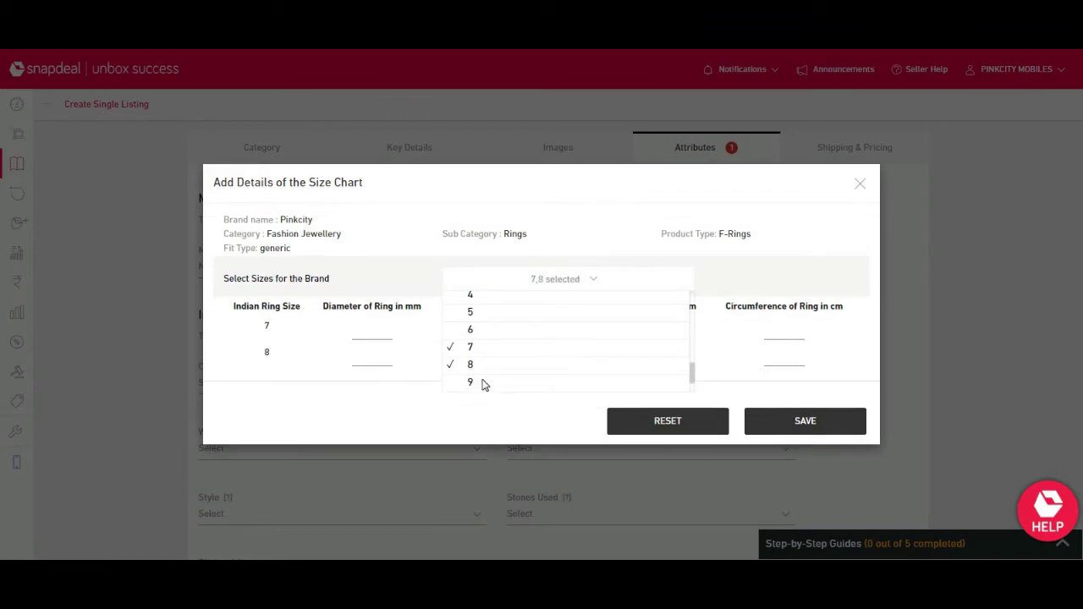
click(480, 382)
click(387, 330)
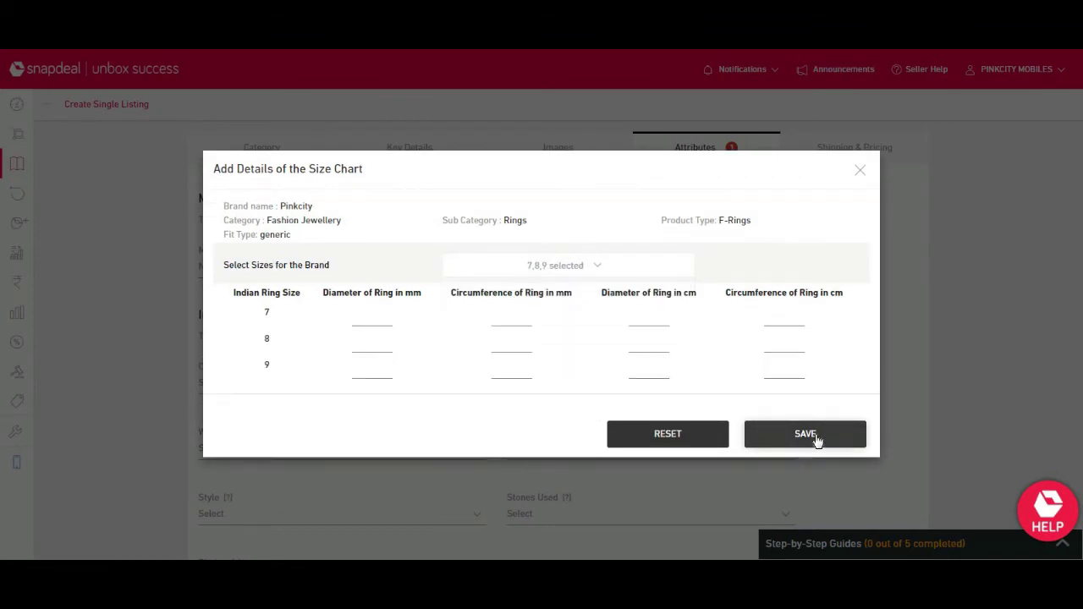
click(812, 435)
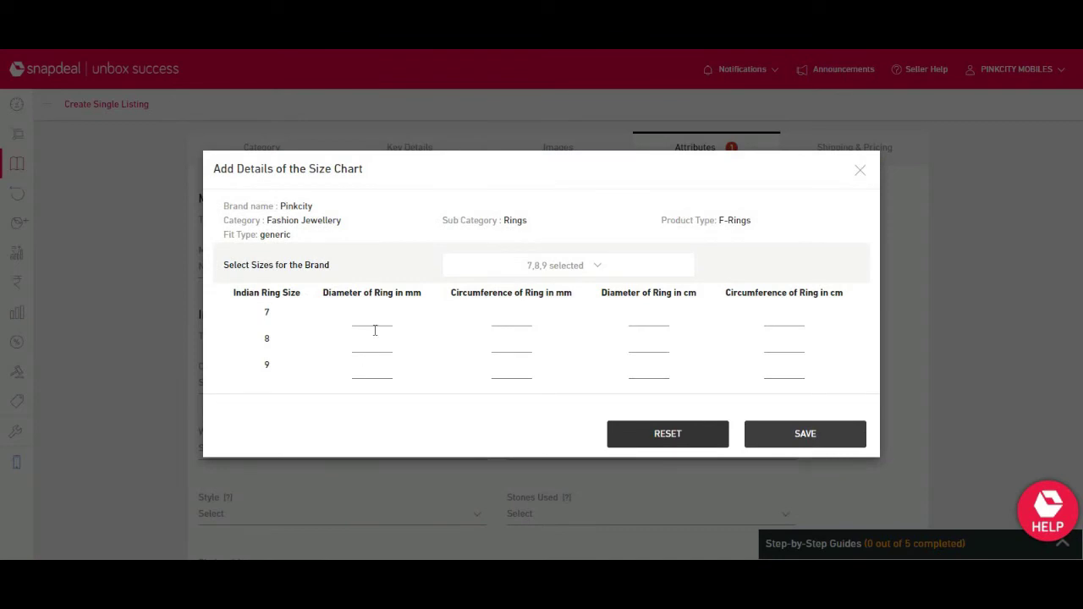
click(375, 321)
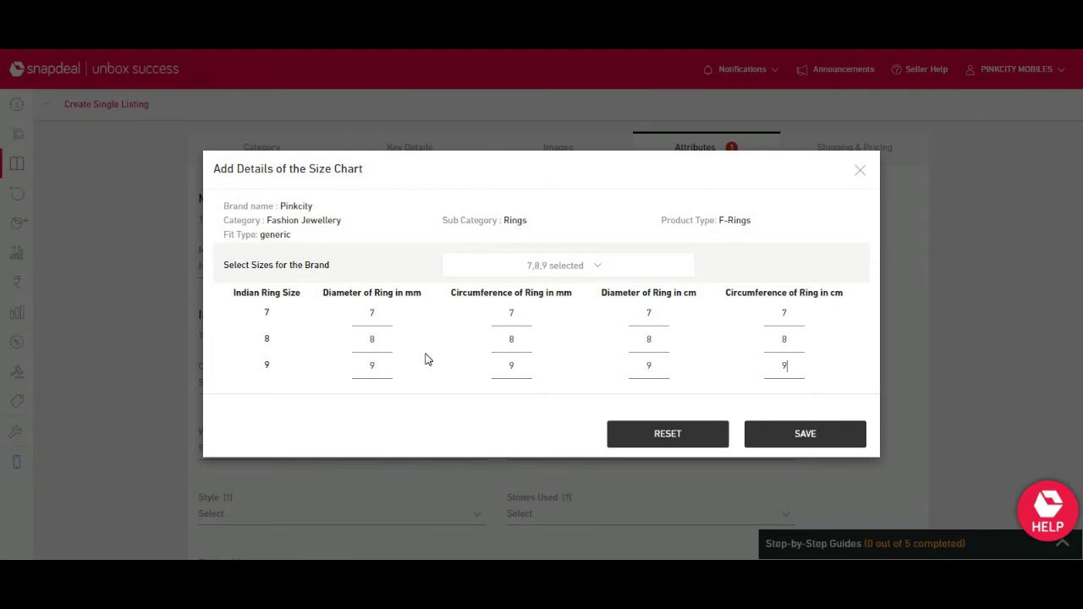
click(801, 438)
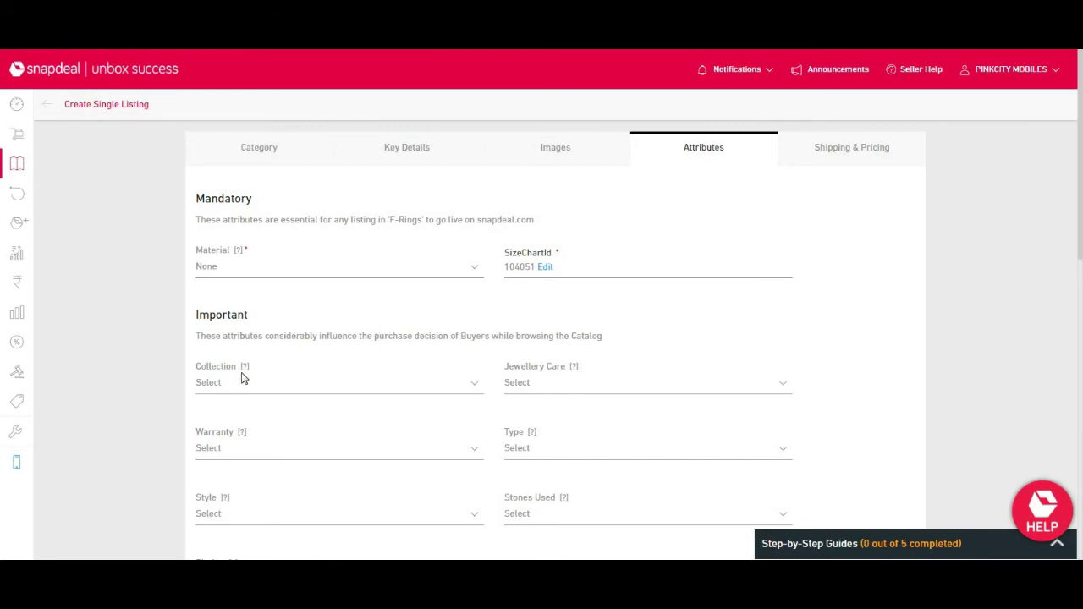
Set Collection to Gemstone Jewellery and Jewellery Care to 'Keep it away from perfumes & sprays'.
mouse_move(247, 362)
scroll(249, 363, down, 1)
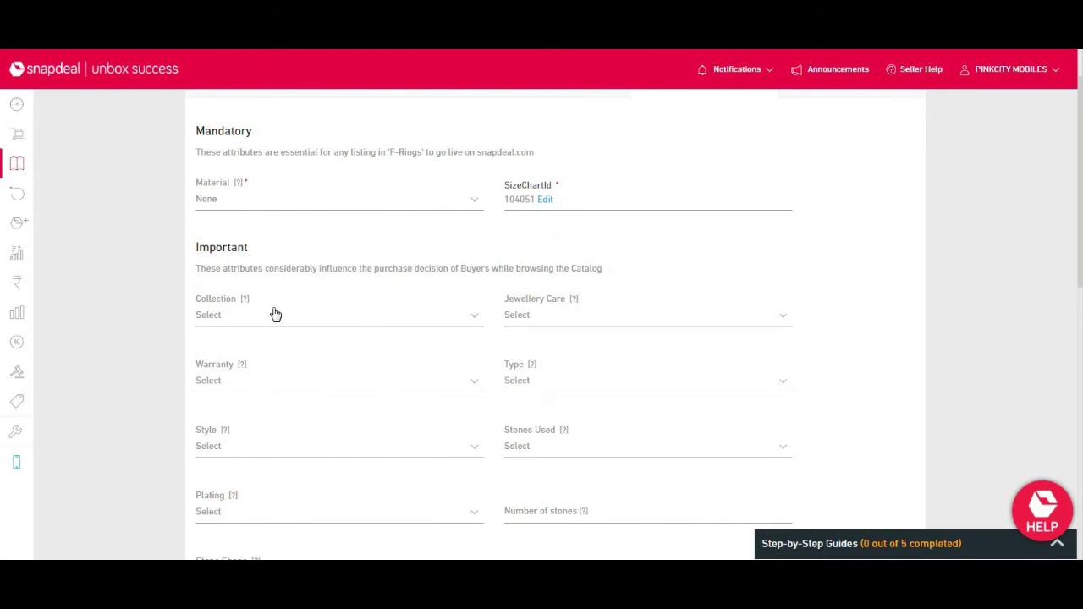
click(229, 319)
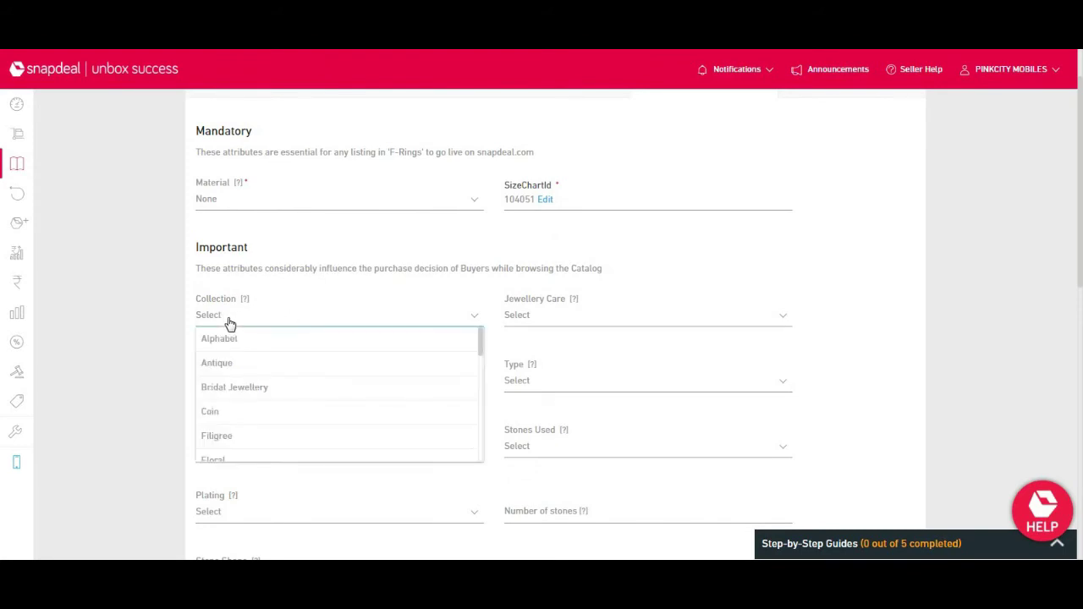
scroll(262, 399, down, 1)
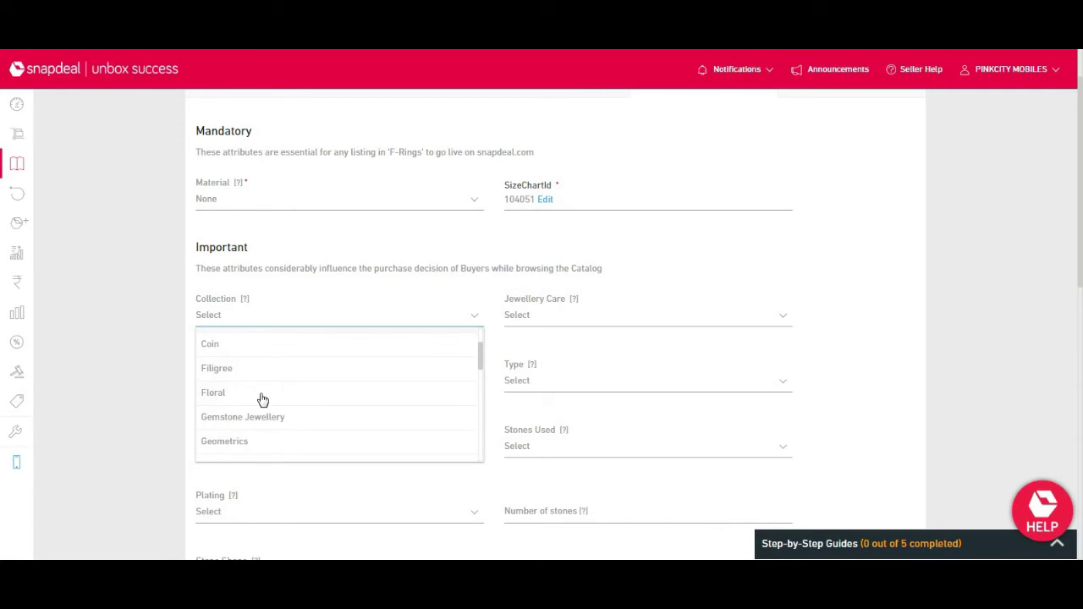
click(252, 418)
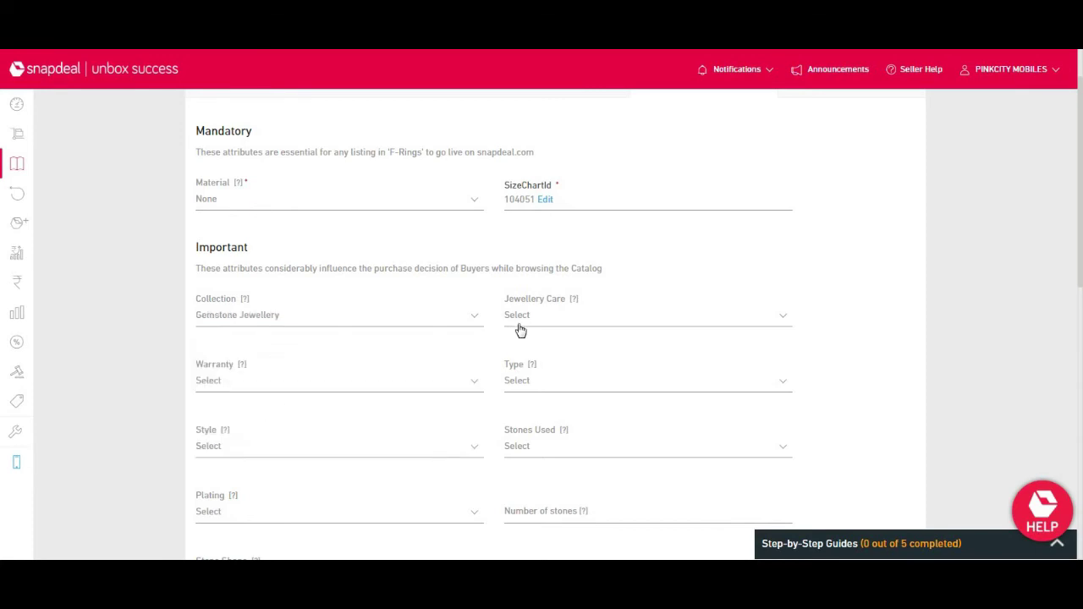
click(546, 325)
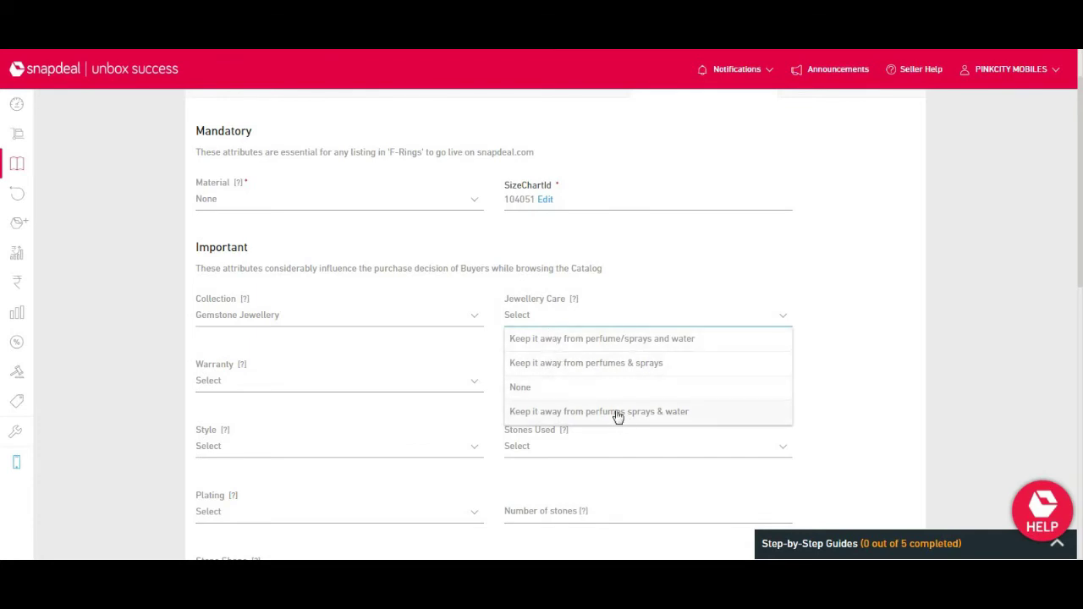
click(607, 364)
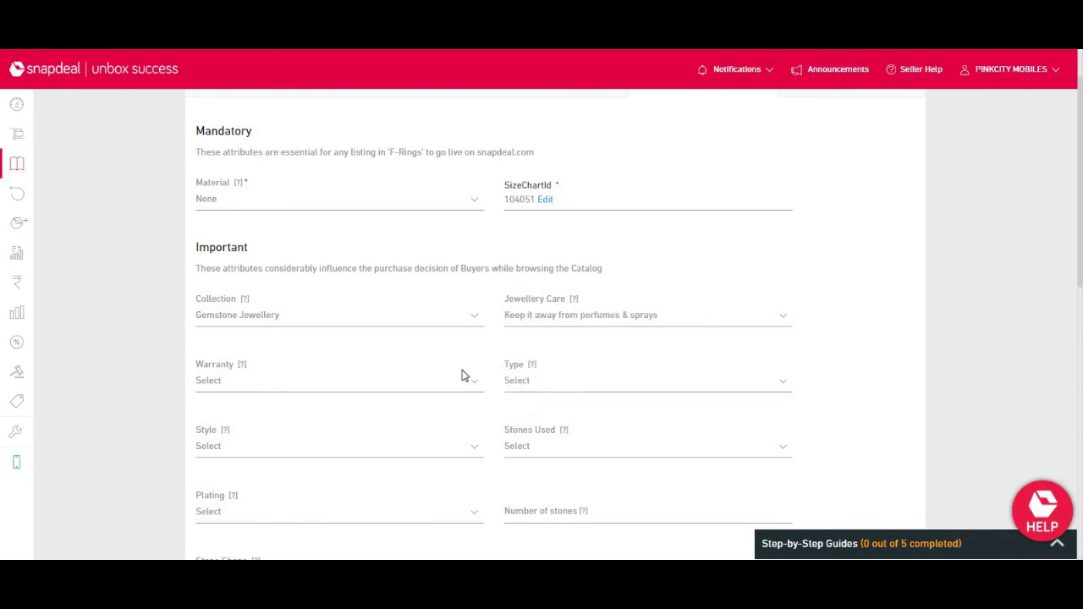
Choose 30 days as the ring's warranty.
click(310, 389)
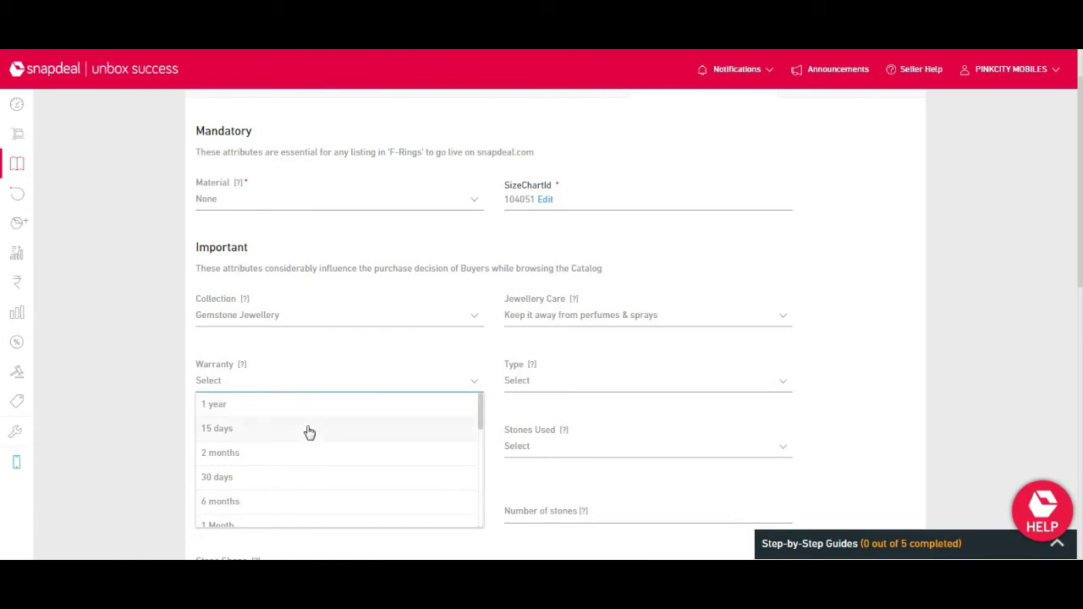
scroll(309, 433, down, 1)
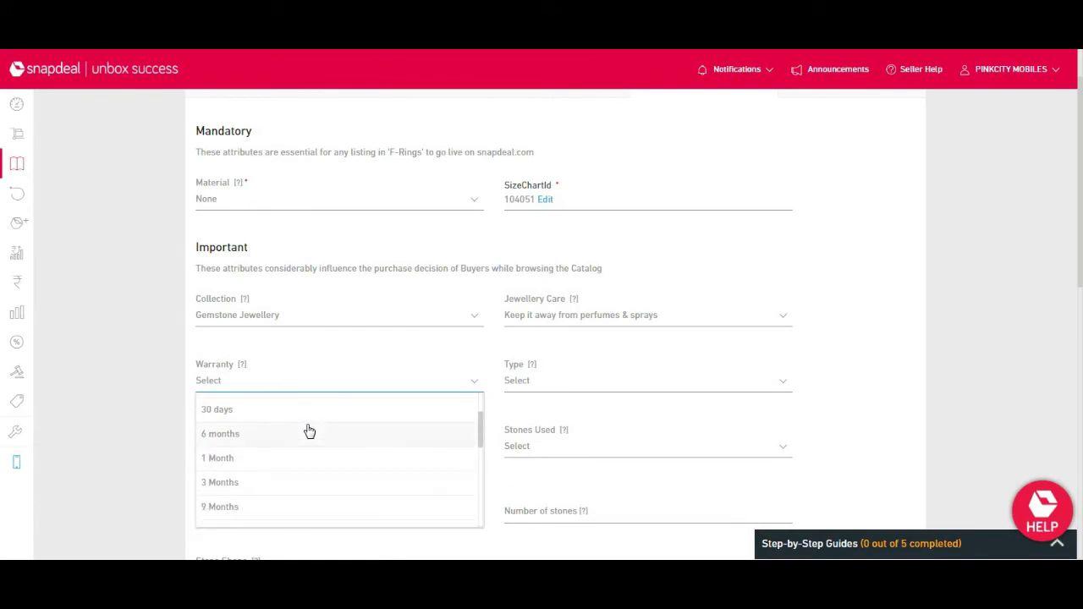
scroll(310, 433, down, 3)
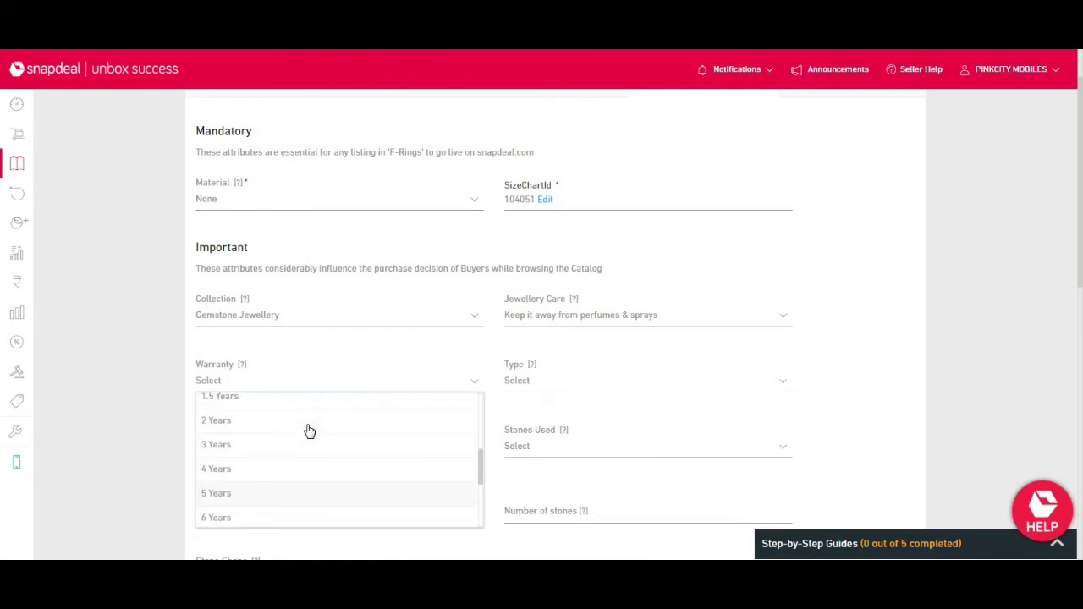
scroll(309, 432, up, 5)
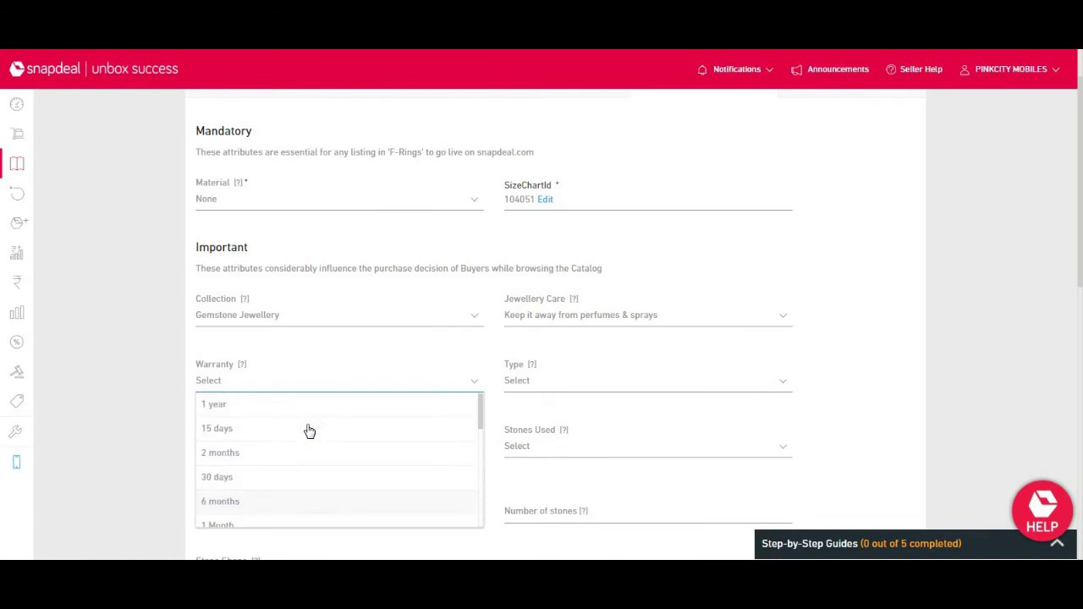
scroll(310, 426, down, 10)
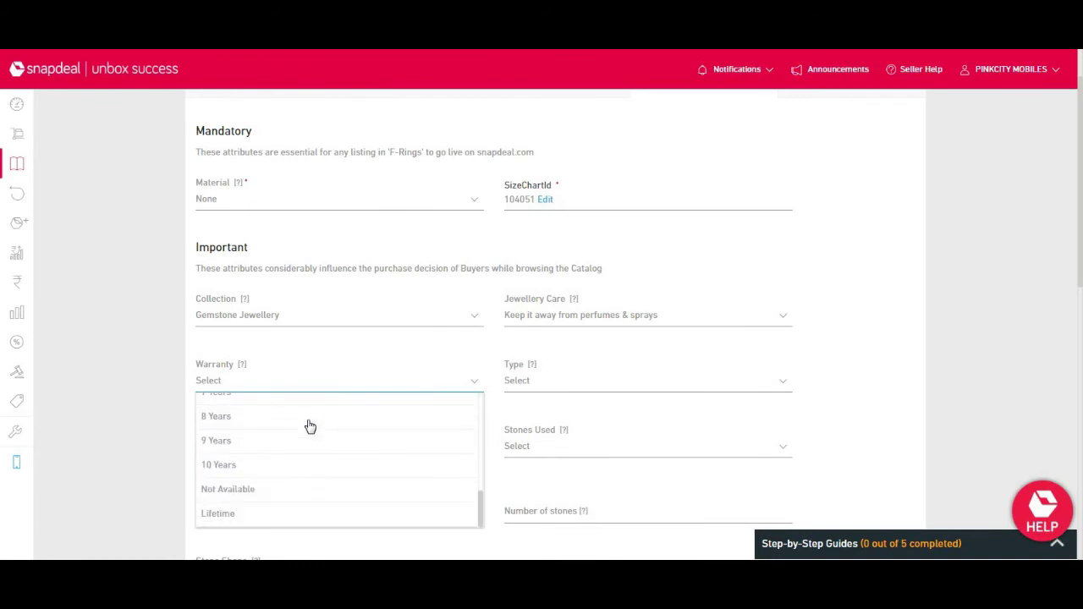
scroll(310, 425, up, 3)
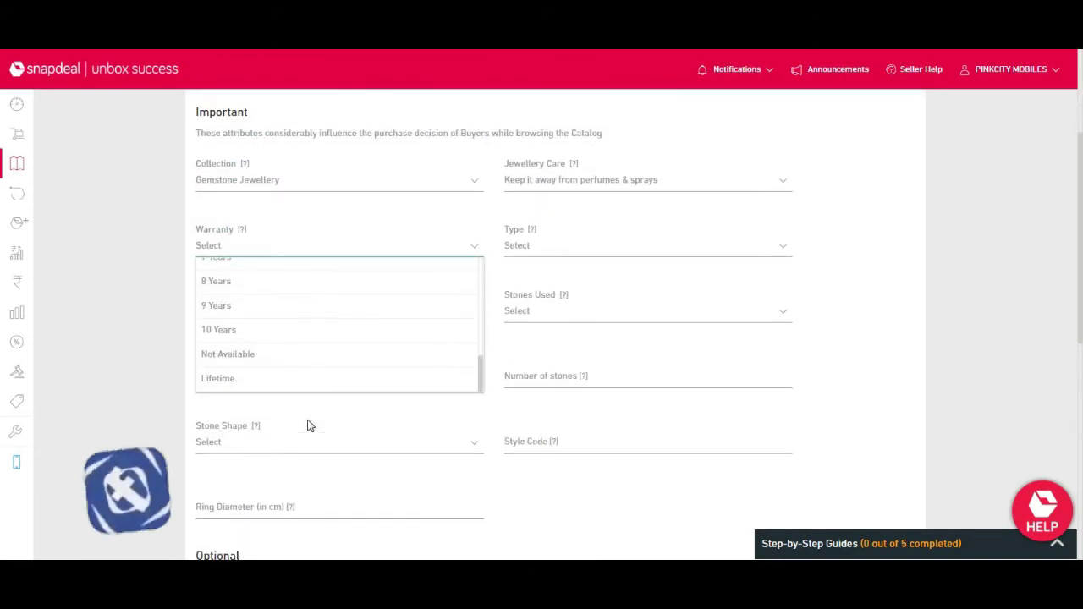
scroll(310, 425, up, 2)
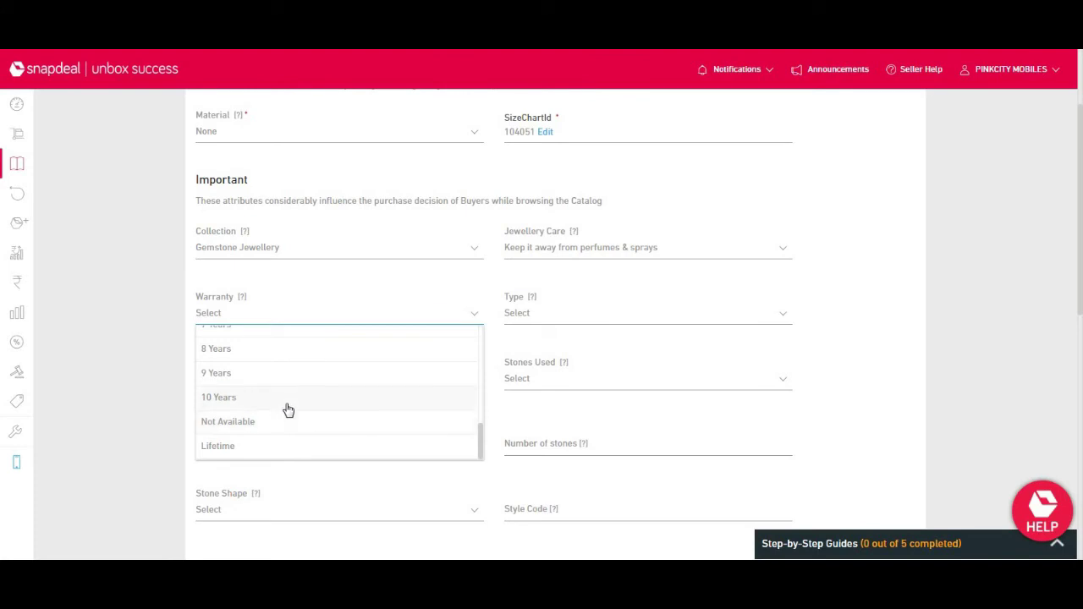
scroll(286, 410, up, 5)
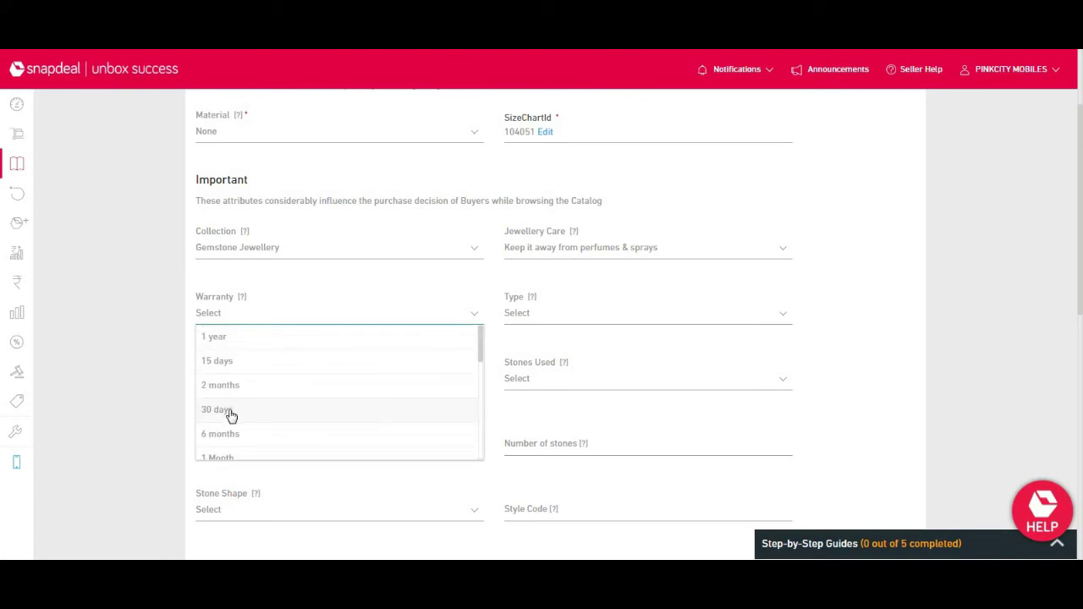
click(225, 411)
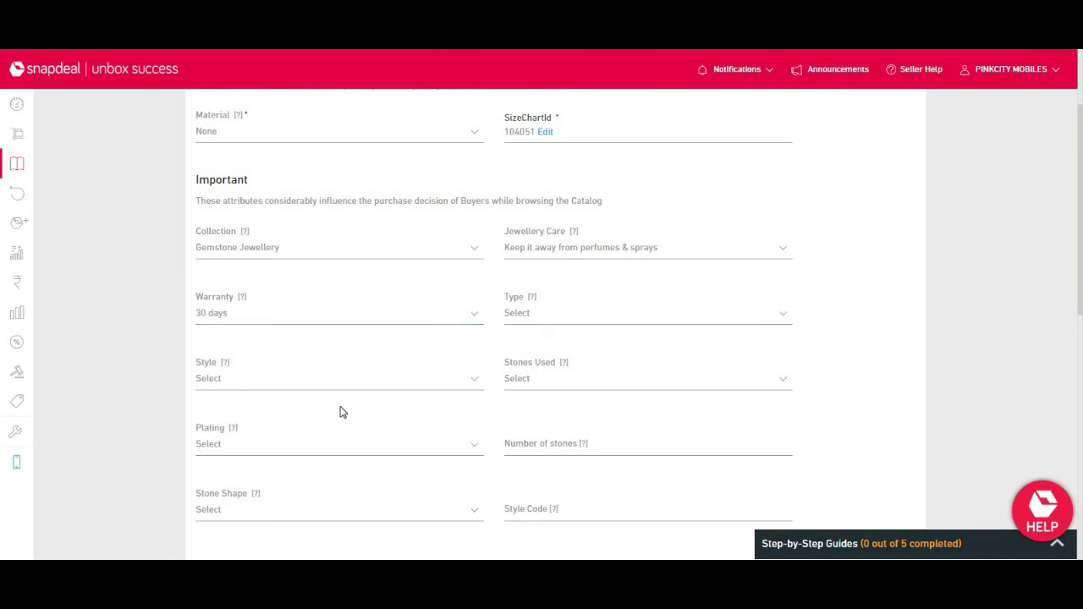
click(530, 314)
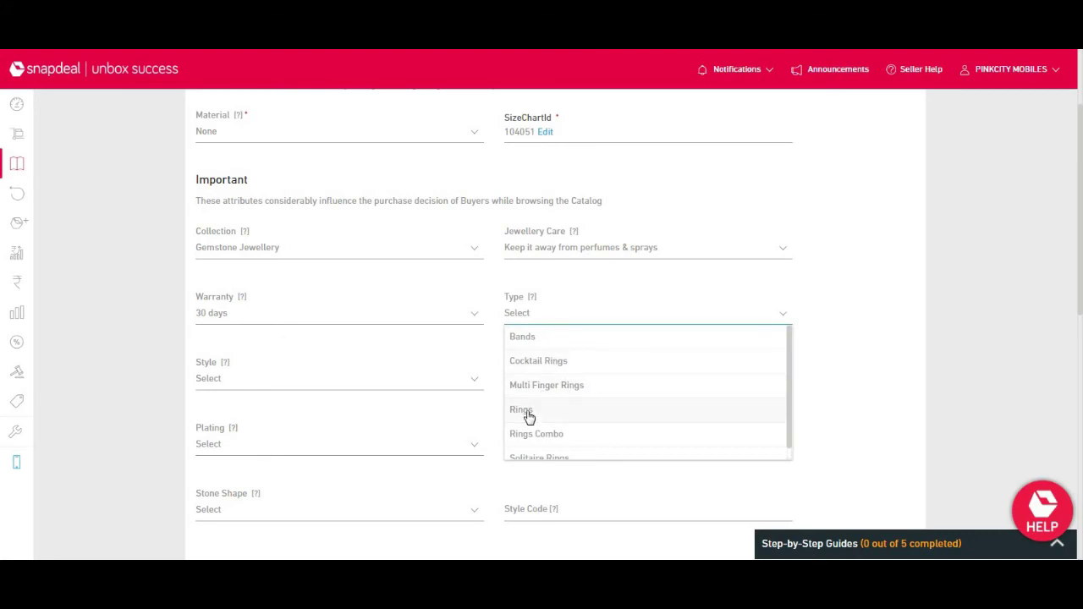
scroll(550, 418, down, 3)
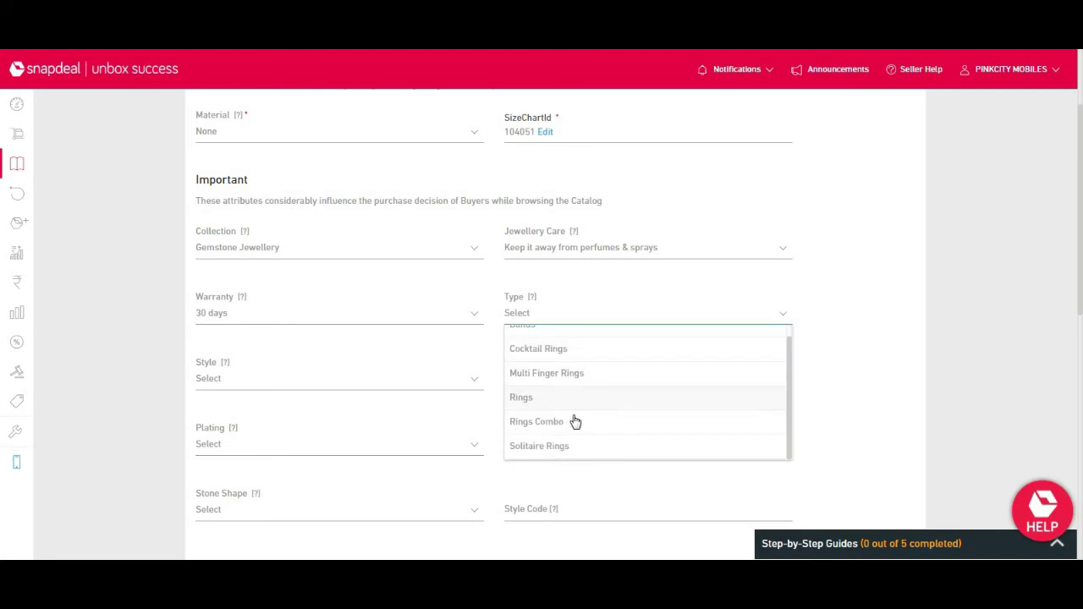
Set the type to Rings and the style to Designer, and tick Amethyst and Topaz as stones.
click(529, 334)
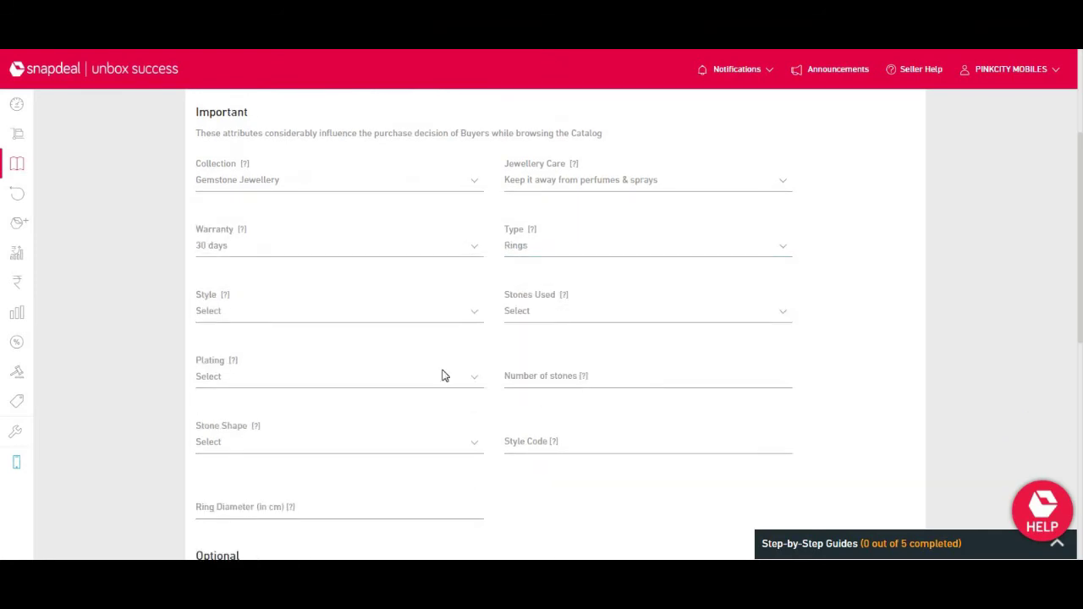
click(246, 317)
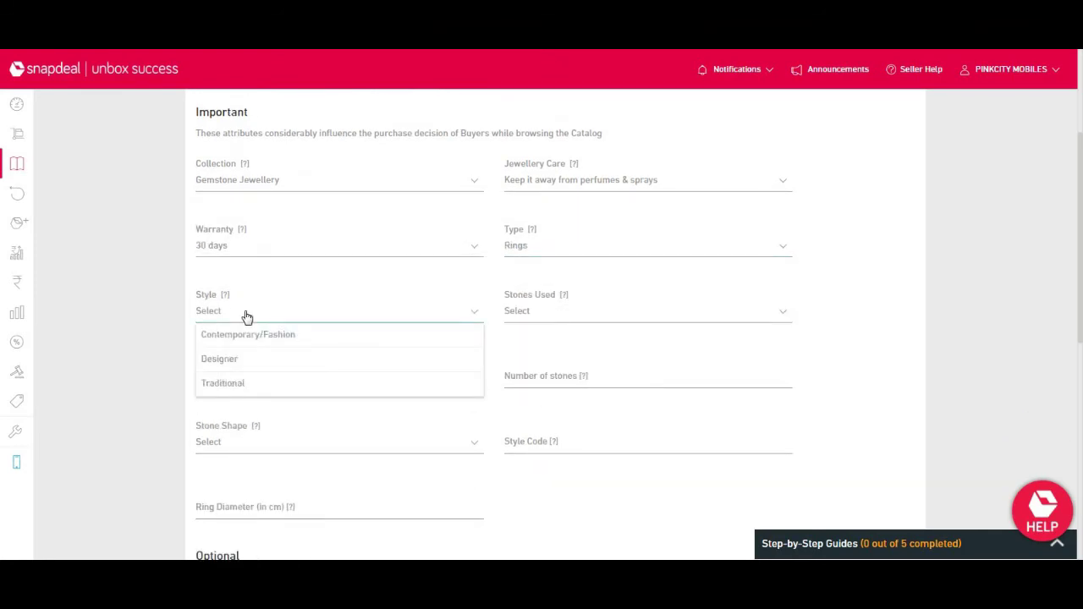
click(224, 361)
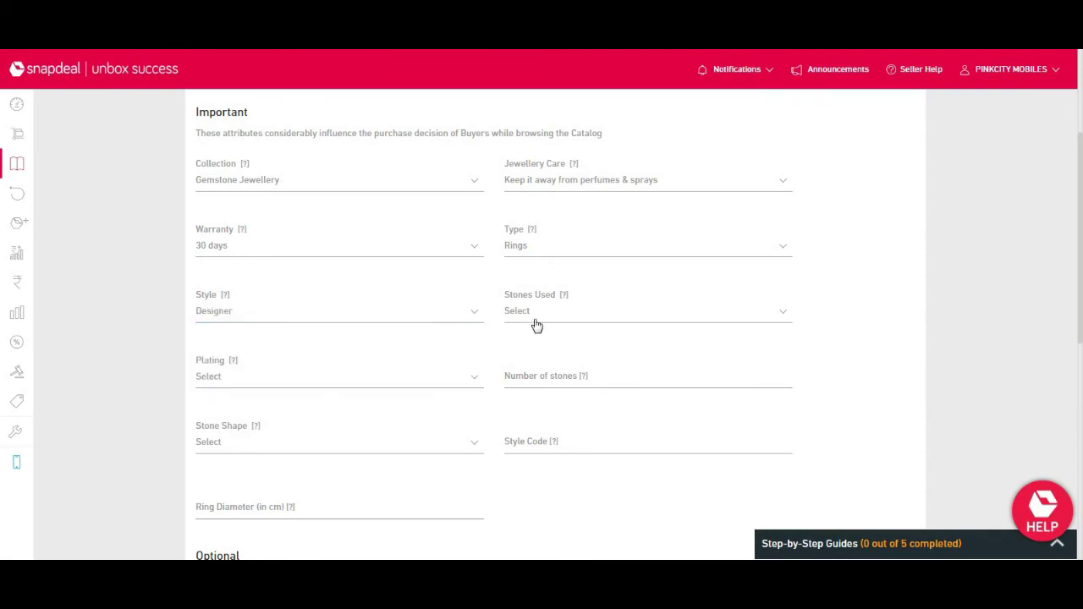
click(536, 320)
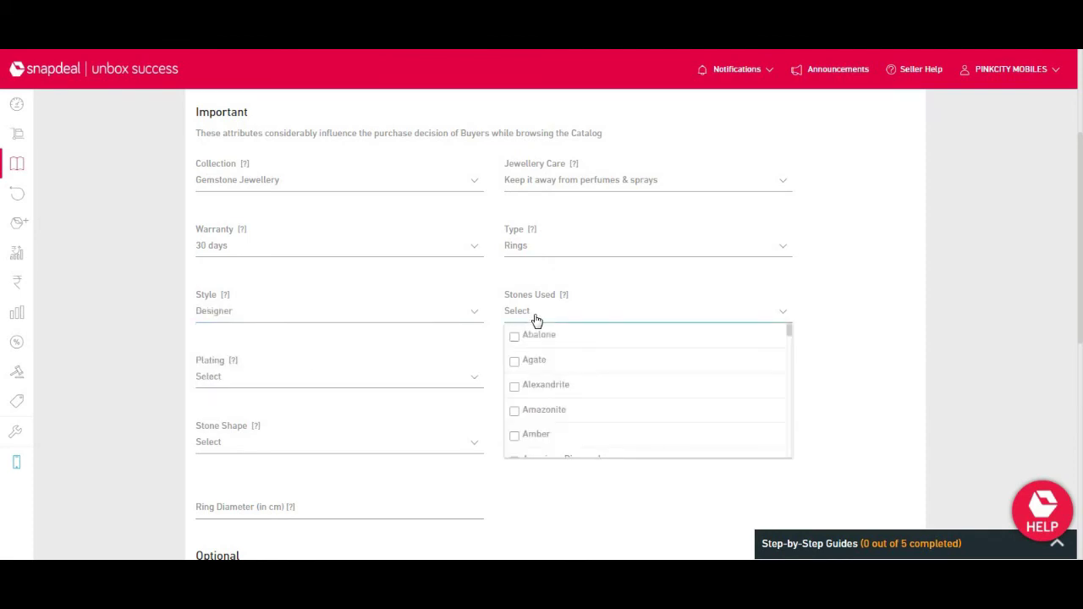
scroll(544, 353, down, 3)
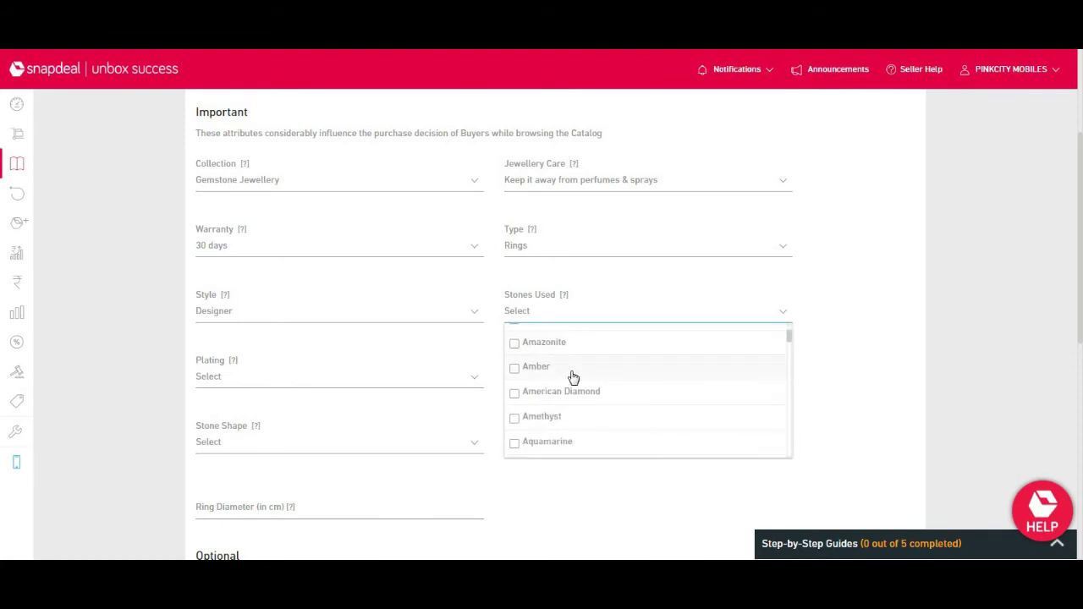
click(539, 417)
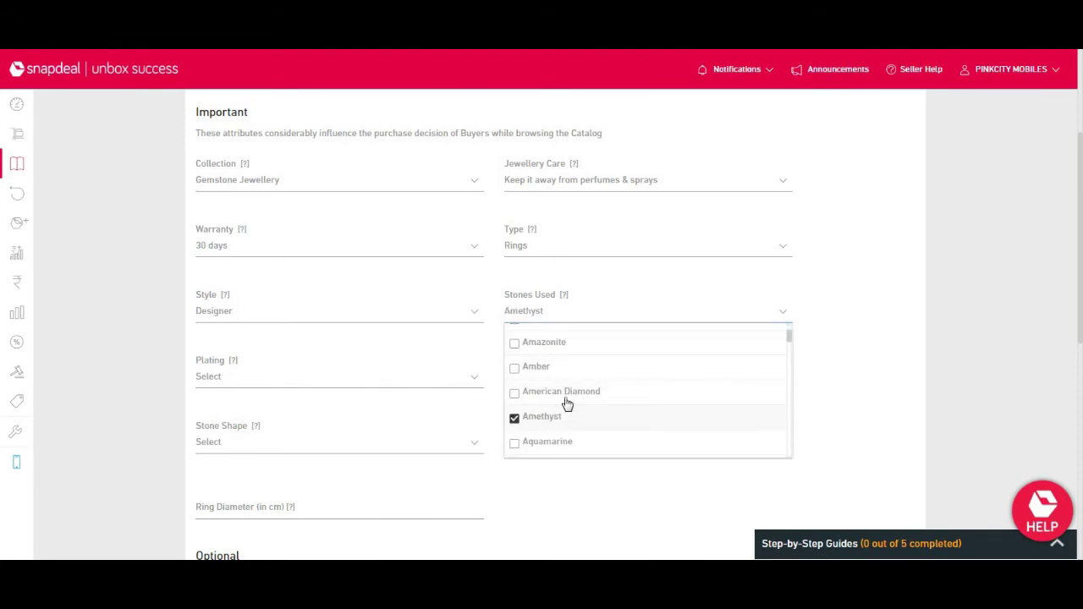
scroll(565, 404, down, 3)
scroll(566, 400, down, 5)
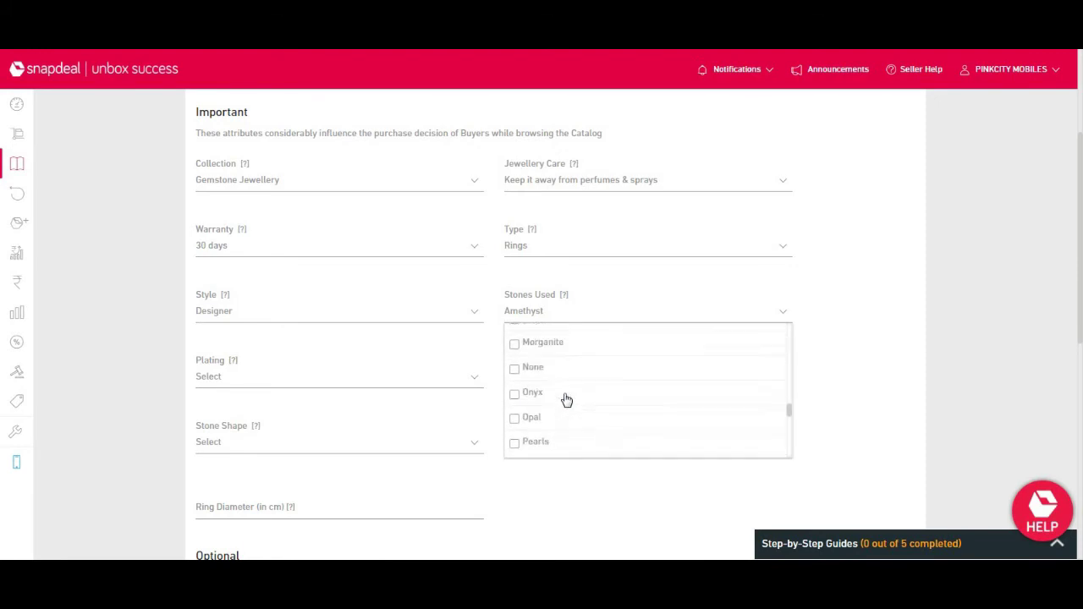
scroll(566, 399, down, 6)
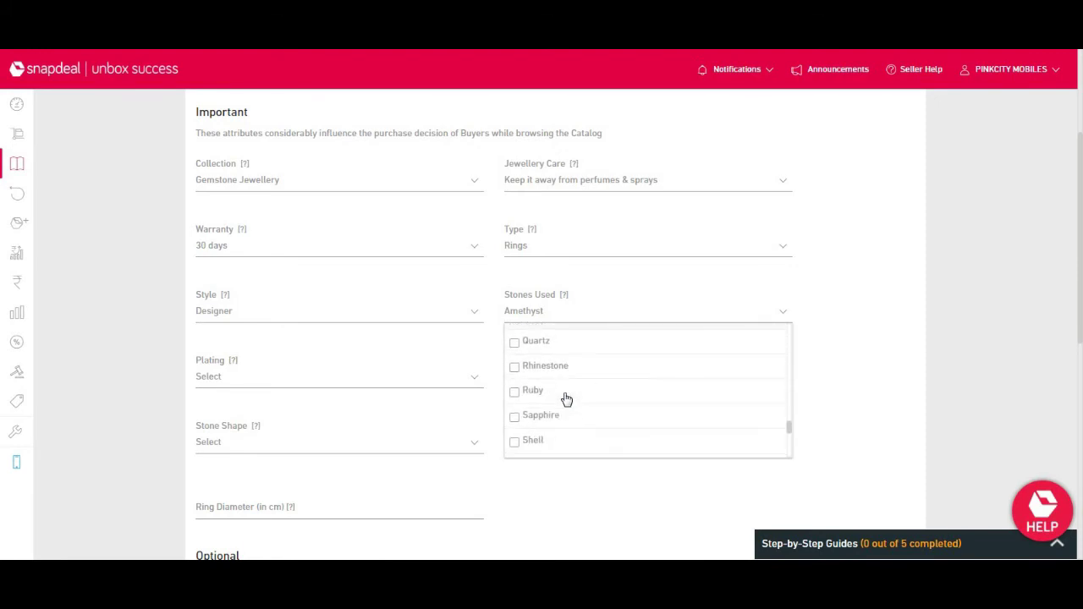
scroll(565, 399, down, 2)
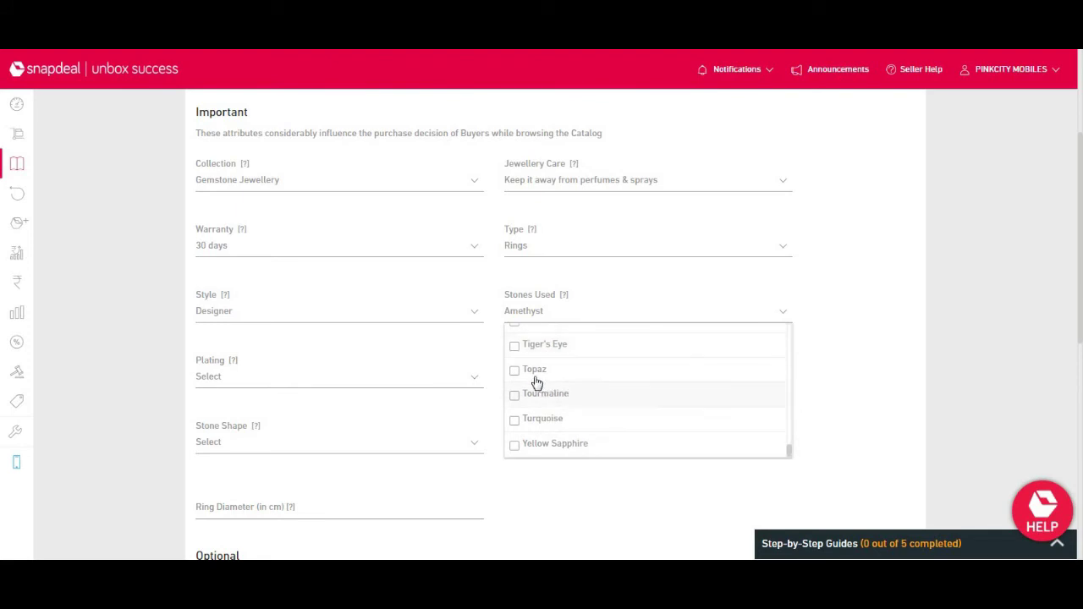
click(533, 378)
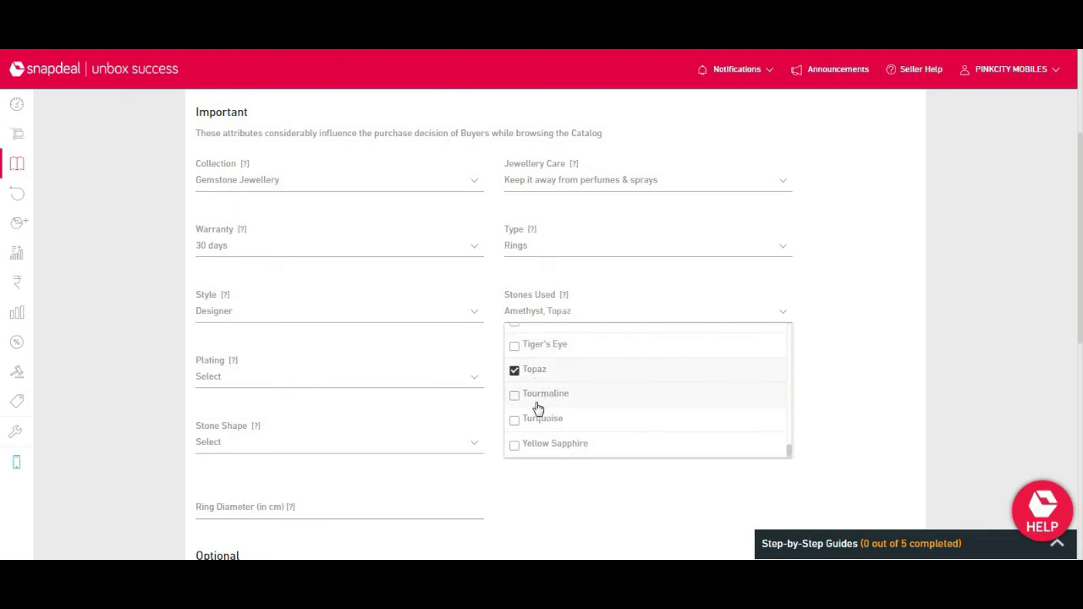
Set plating to None, the number of stones to 5, and stone shape to Other.
click(249, 382)
click(215, 514)
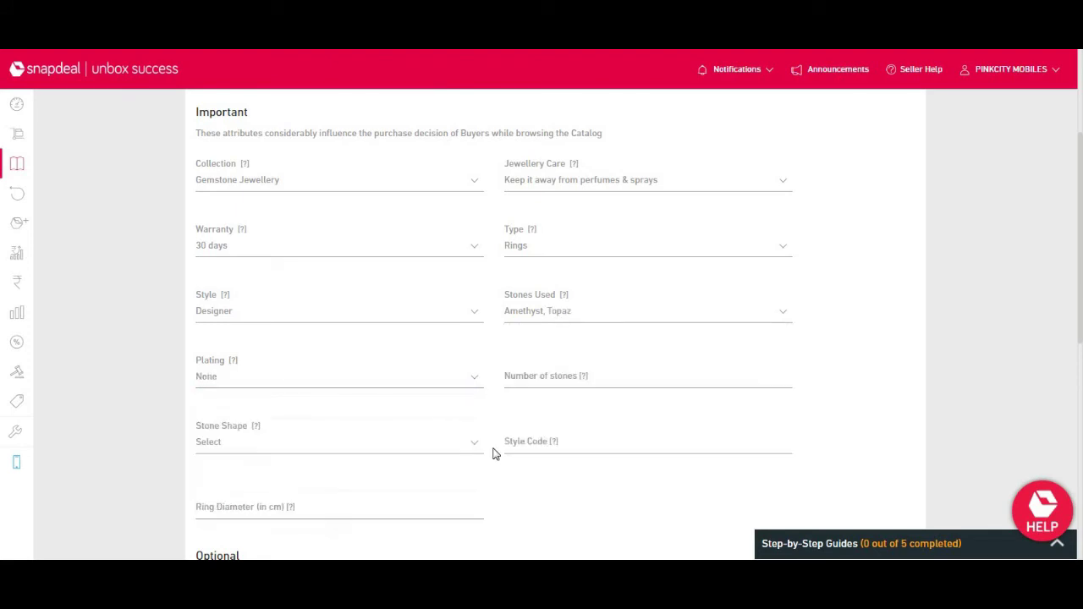
click(559, 377)
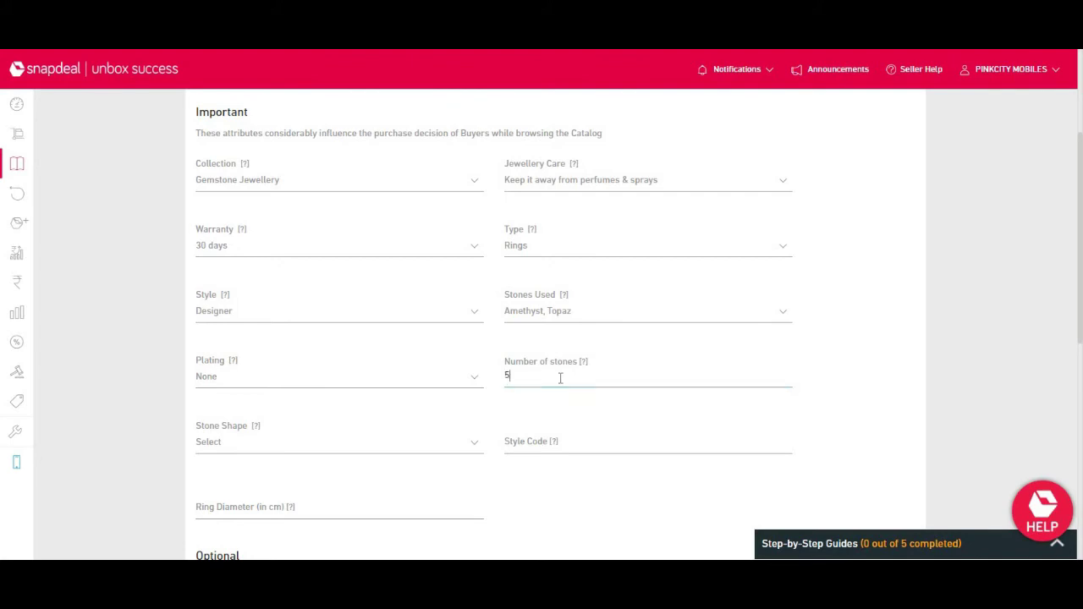
scroll(308, 373, down, 1)
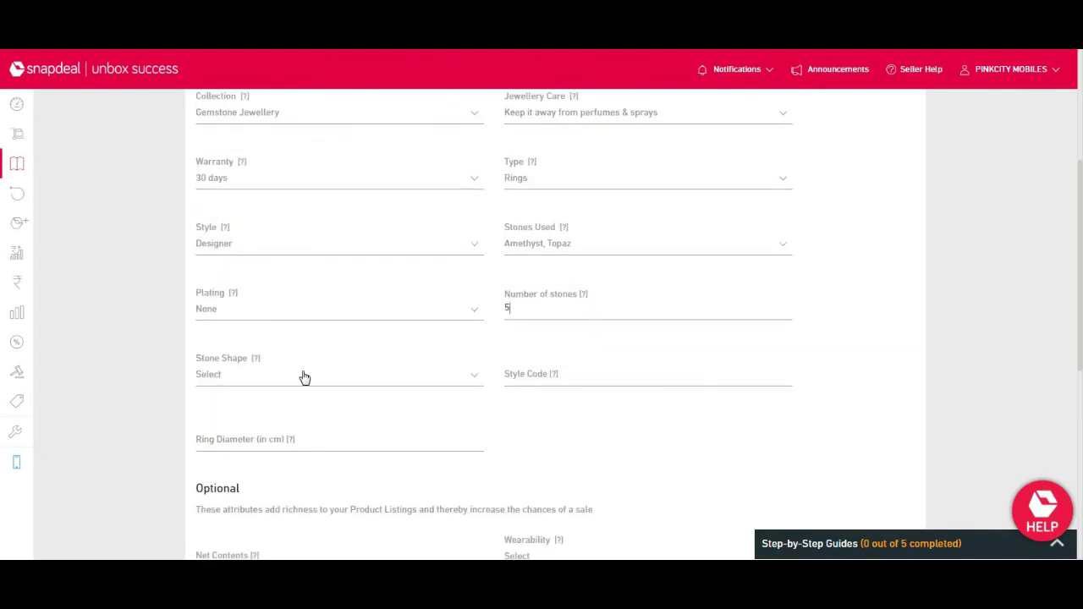
click(304, 378)
scroll(307, 433, down, 2)
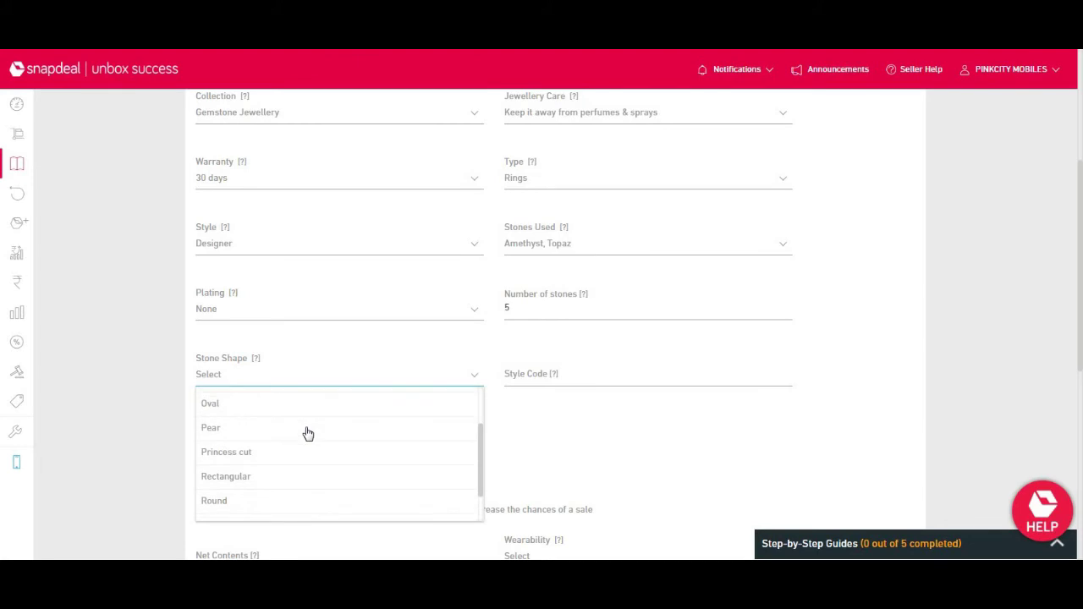
scroll(308, 433, down, 2)
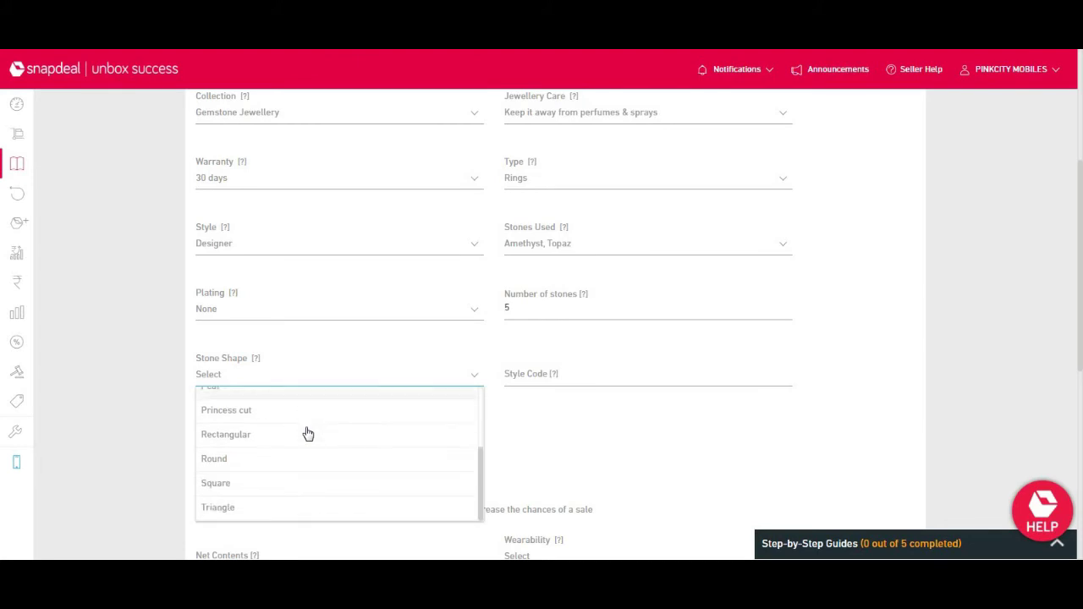
scroll(308, 433, down, 1)
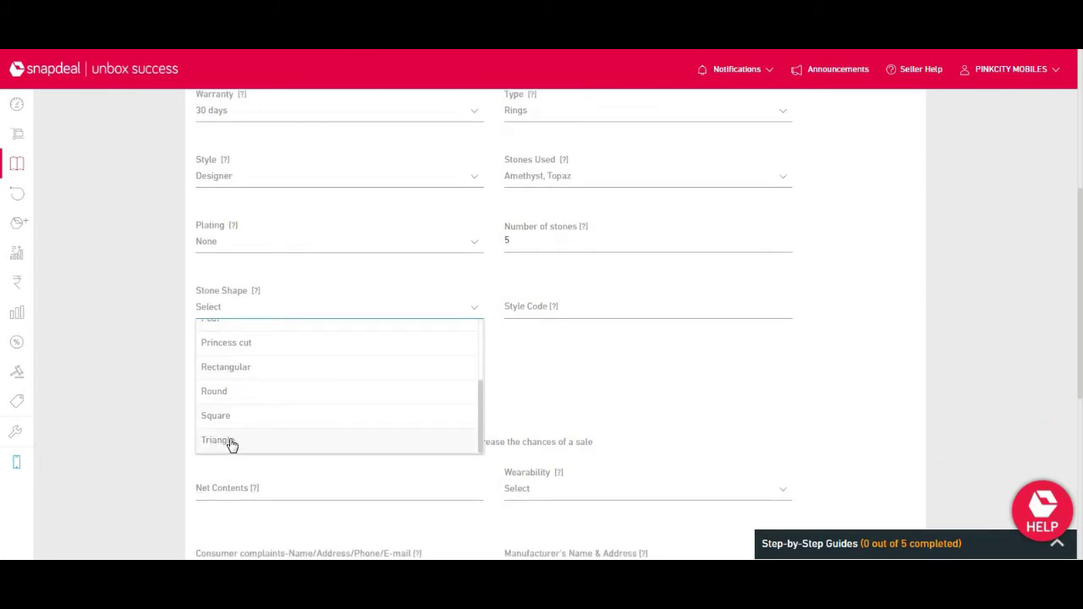
scroll(229, 385, up, 4)
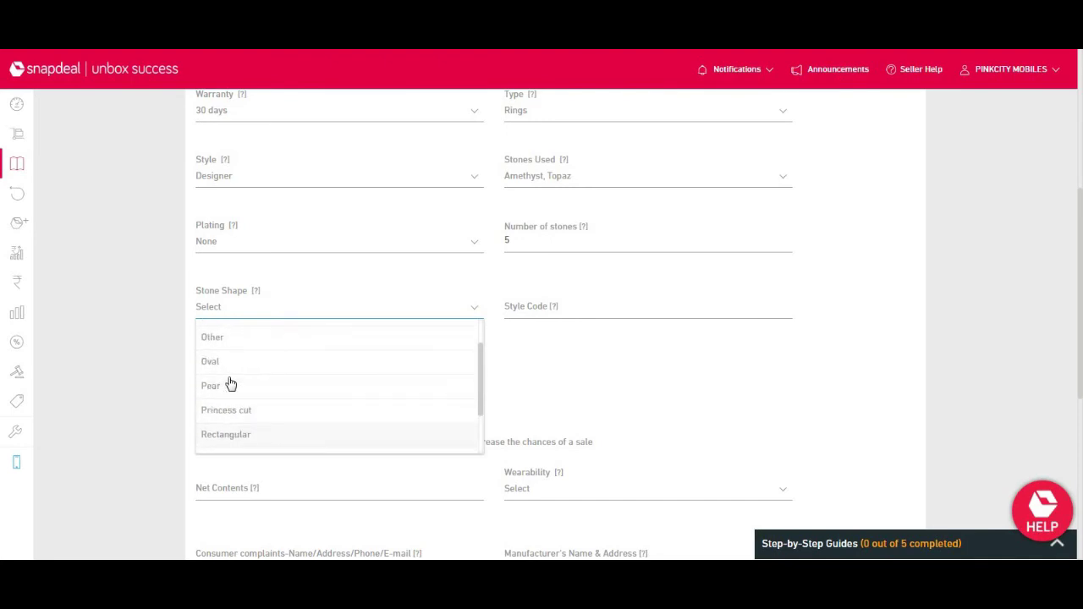
scroll(229, 384, up, 1)
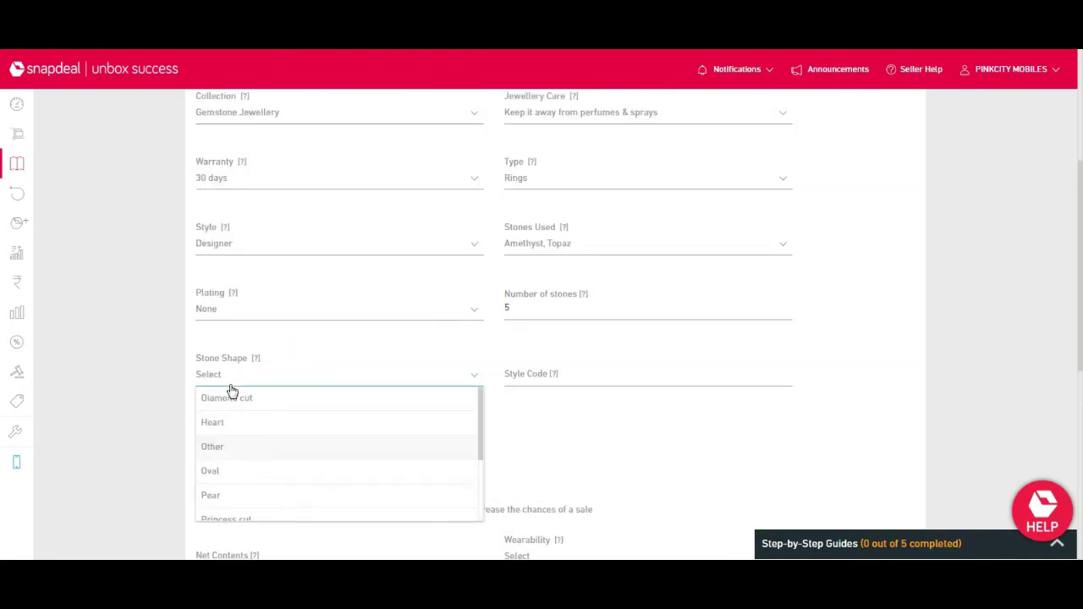
click(222, 449)
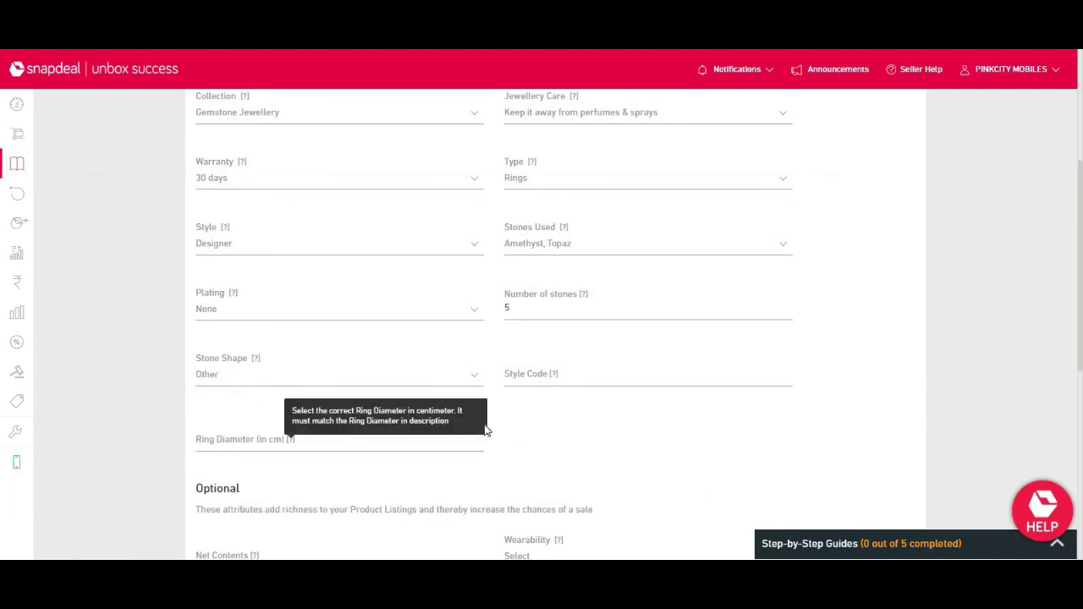
Enter style code 001 and ring diameter 8 cm.
click(541, 376)
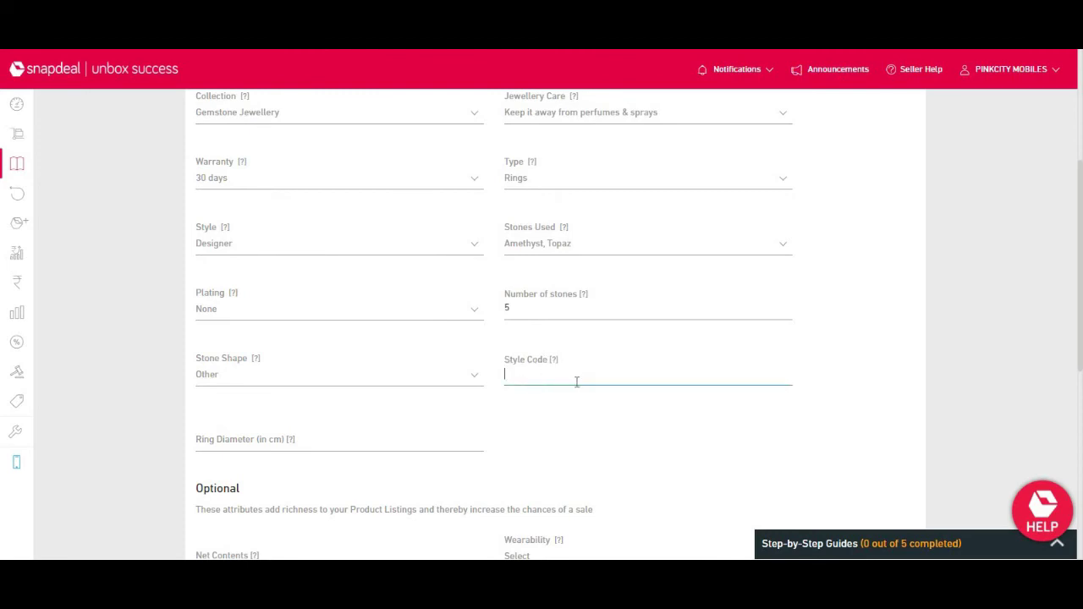
text(001)
click(262, 441)
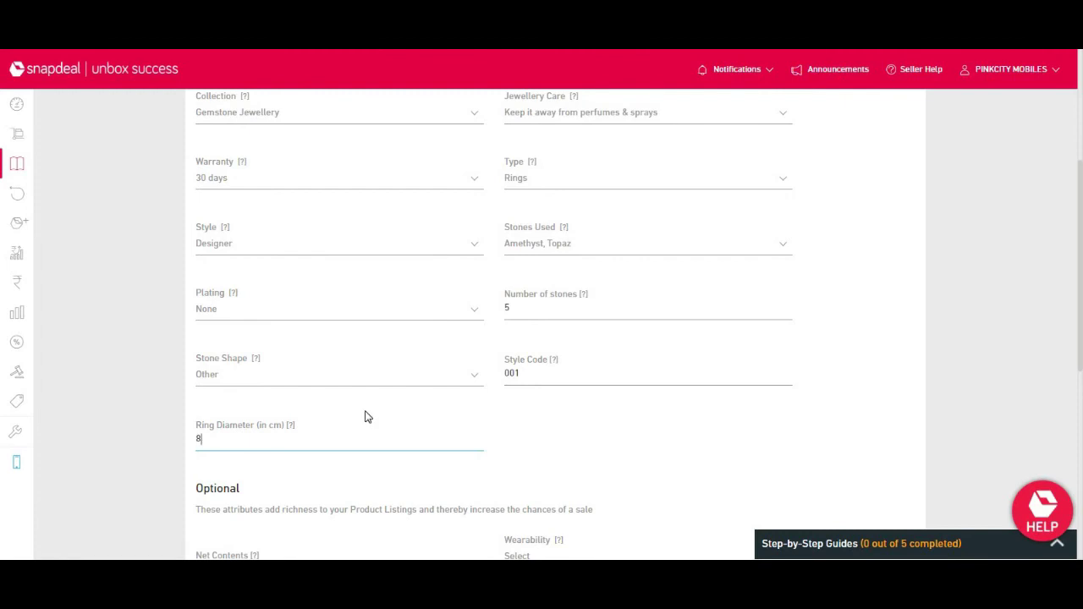
scroll(385, 408, down, 2)
Set net contents to 1 and wearability to Engagement.
scroll(385, 408, down, 1)
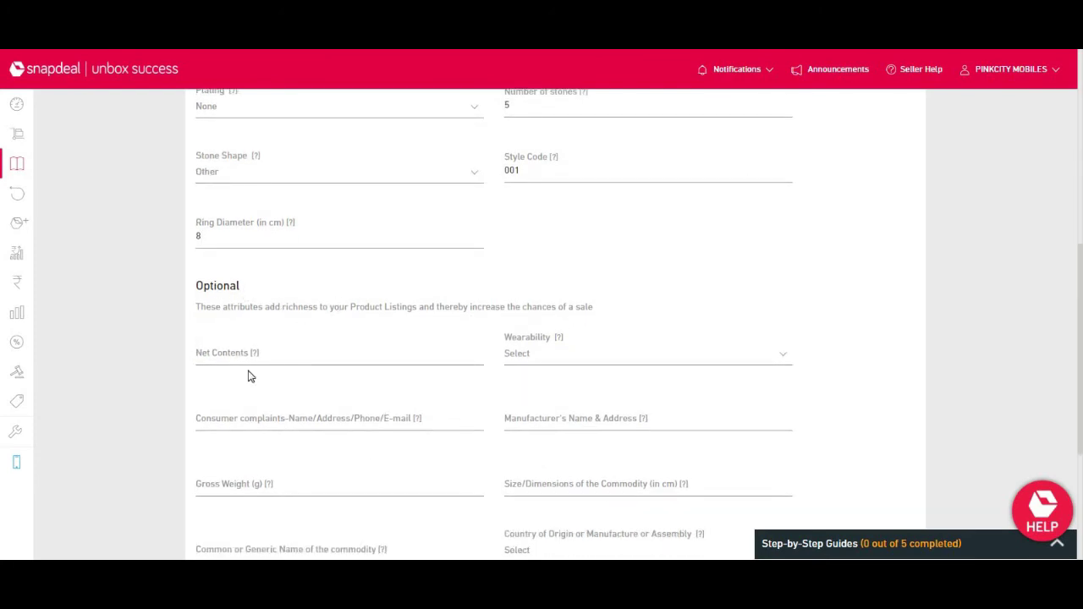
scroll(282, 352, down, 1)
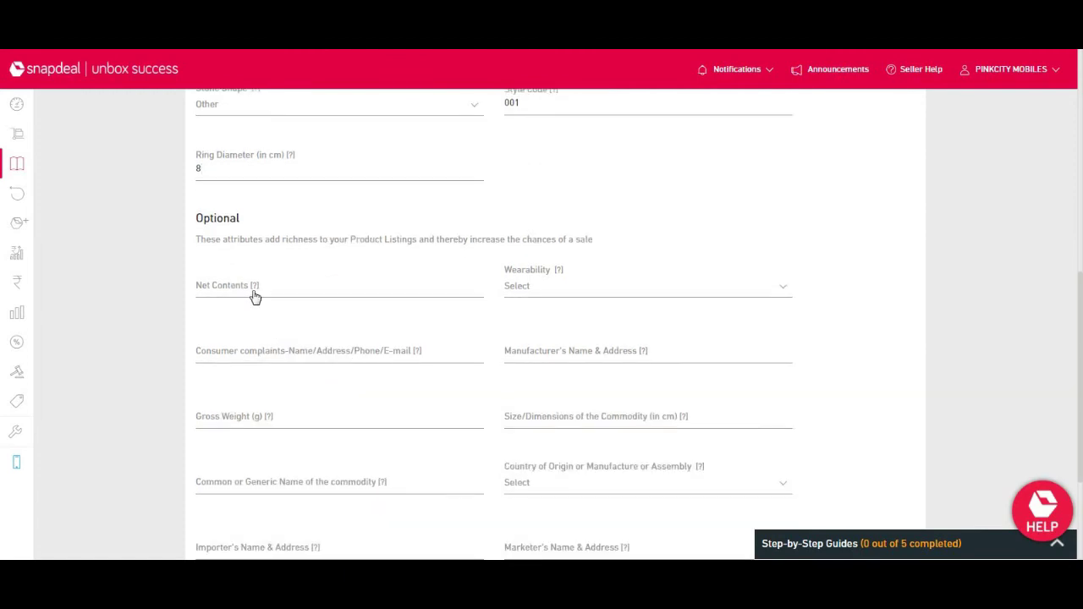
click(239, 290)
mouse_move(255, 278)
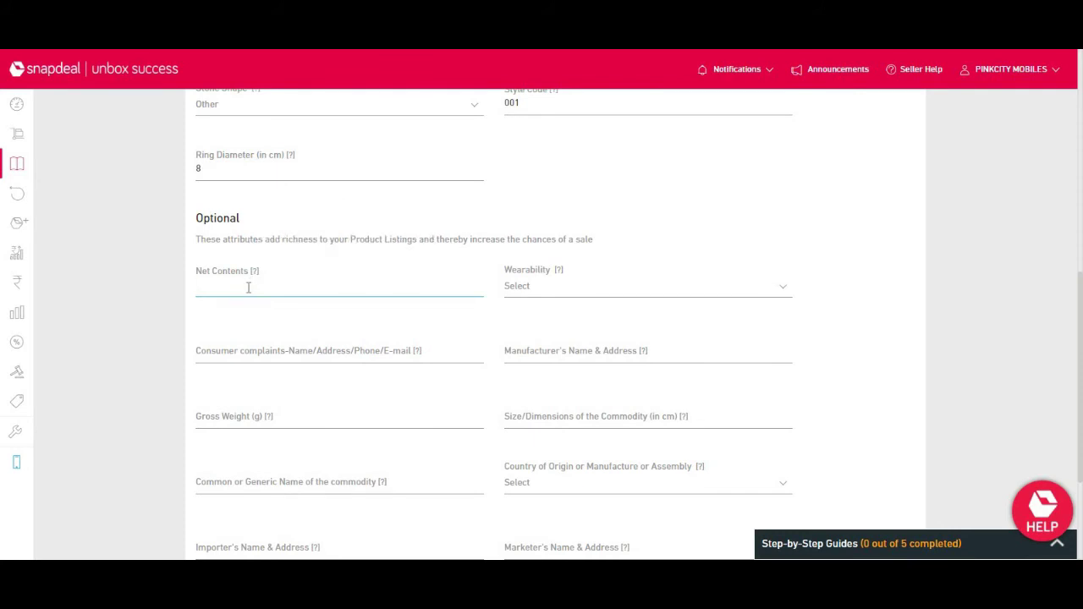
text(1)
click(549, 290)
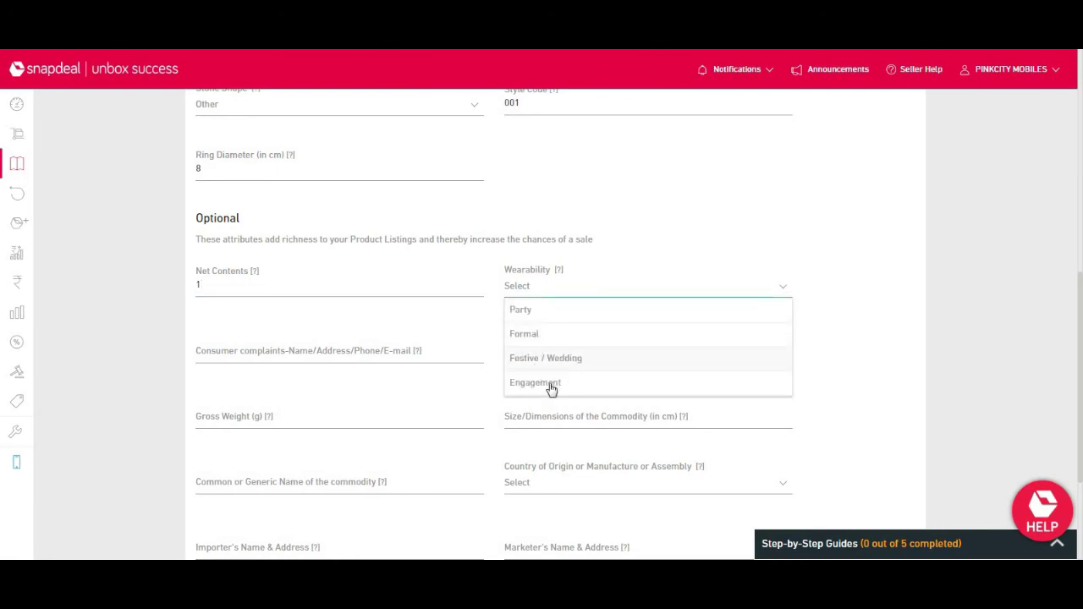
scroll(551, 387, down, 1)
click(544, 314)
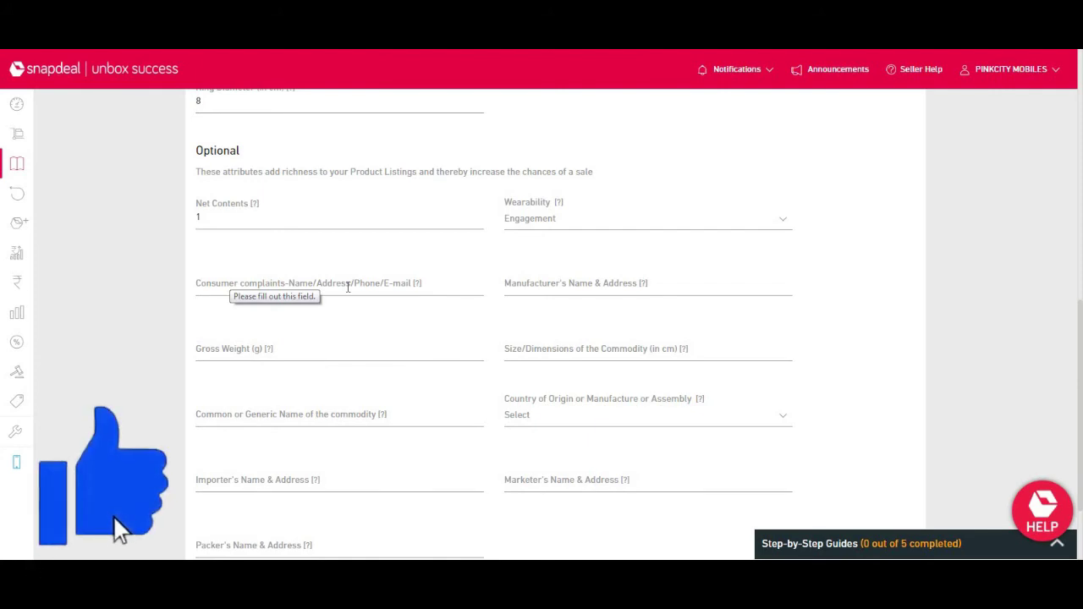
Fill the complaints contact and manufacturer fields, gross weight 5 g, then Size/Dimensions and generic name.
click(347, 287)
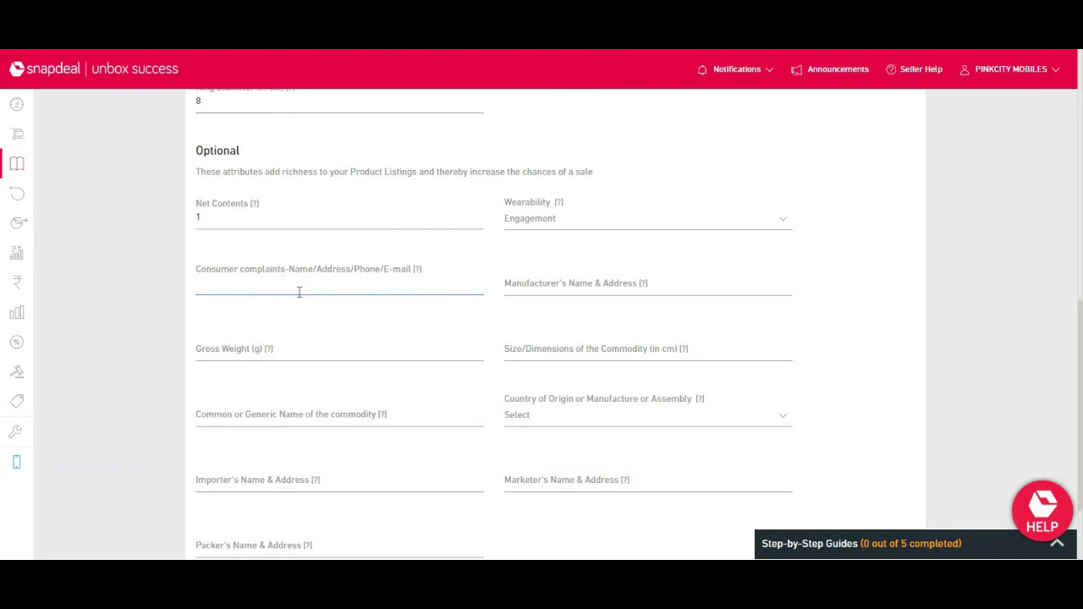
click(559, 290)
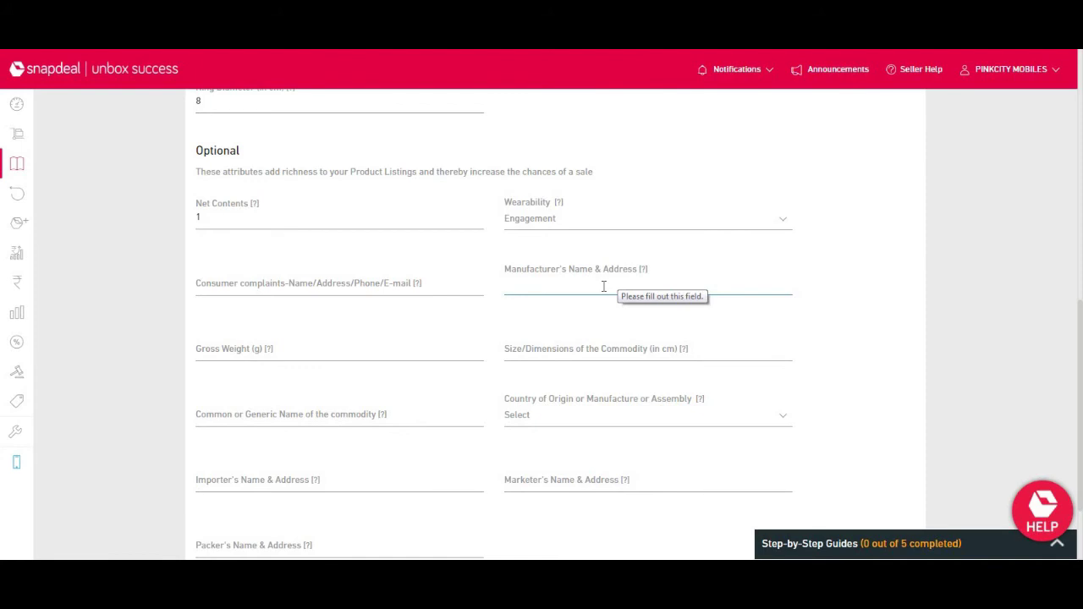
click(237, 353)
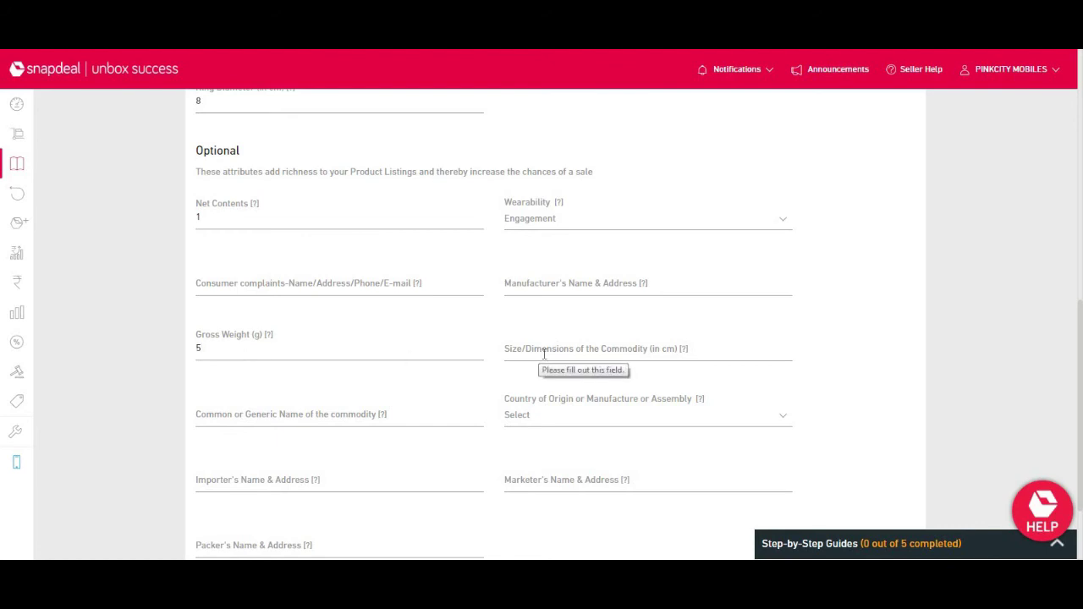
mouse_move(688, 358)
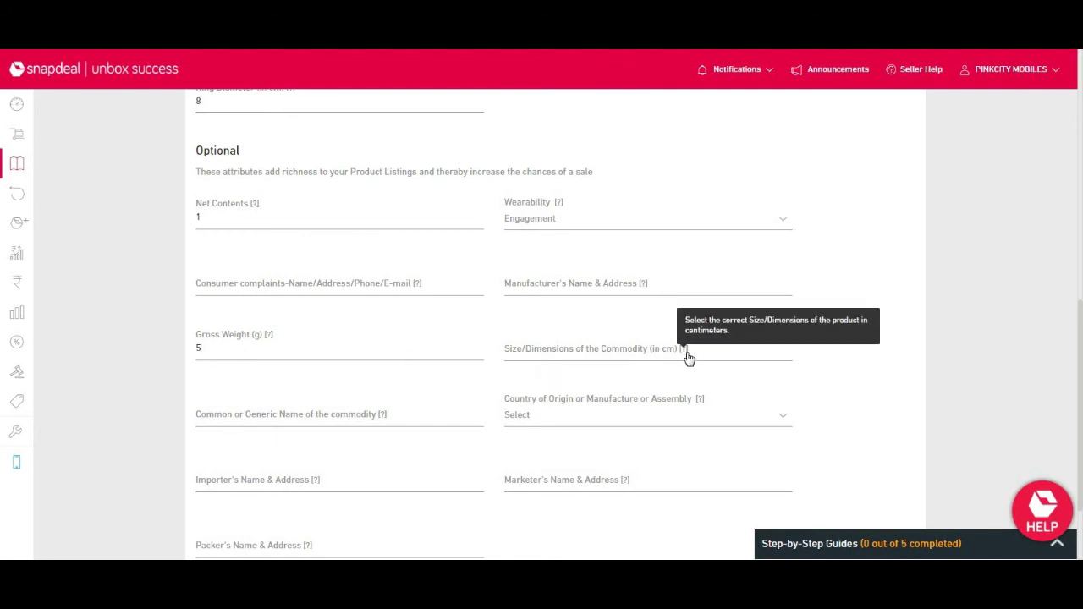
click(638, 353)
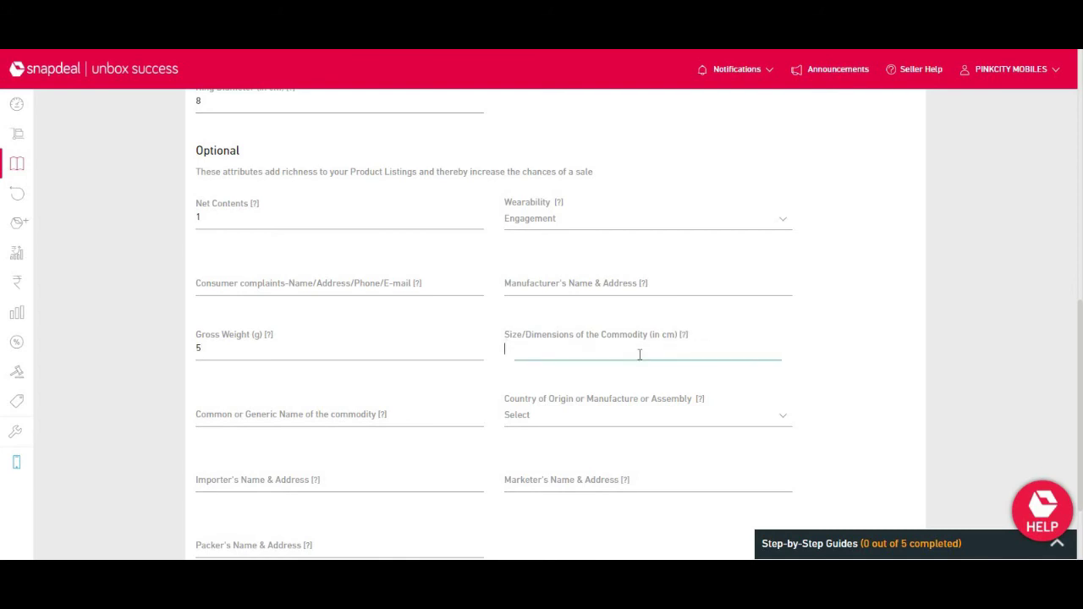
scroll(448, 370, down, 1)
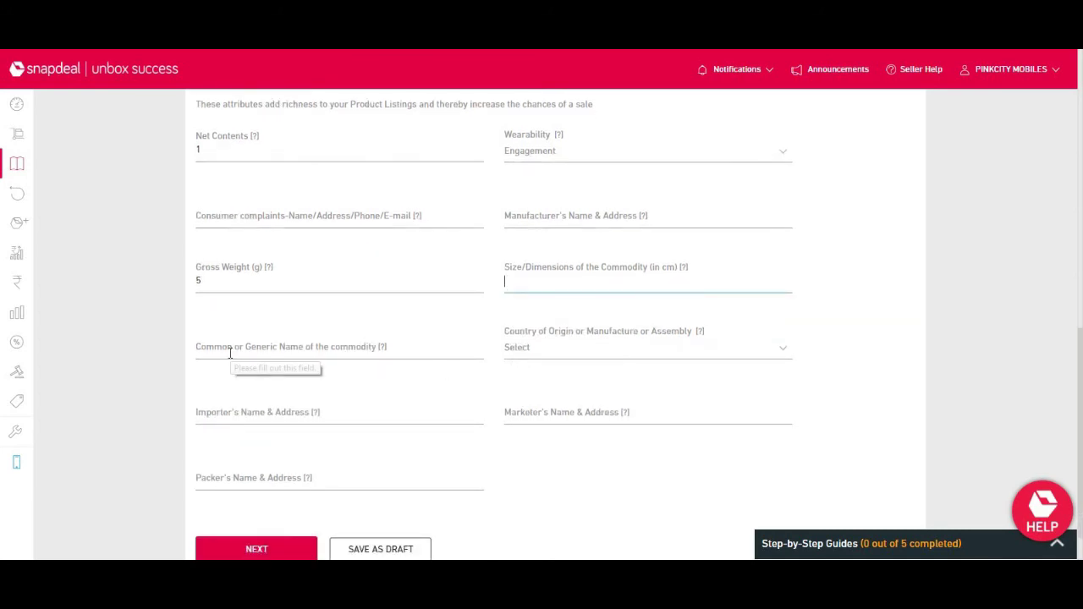
click(276, 353)
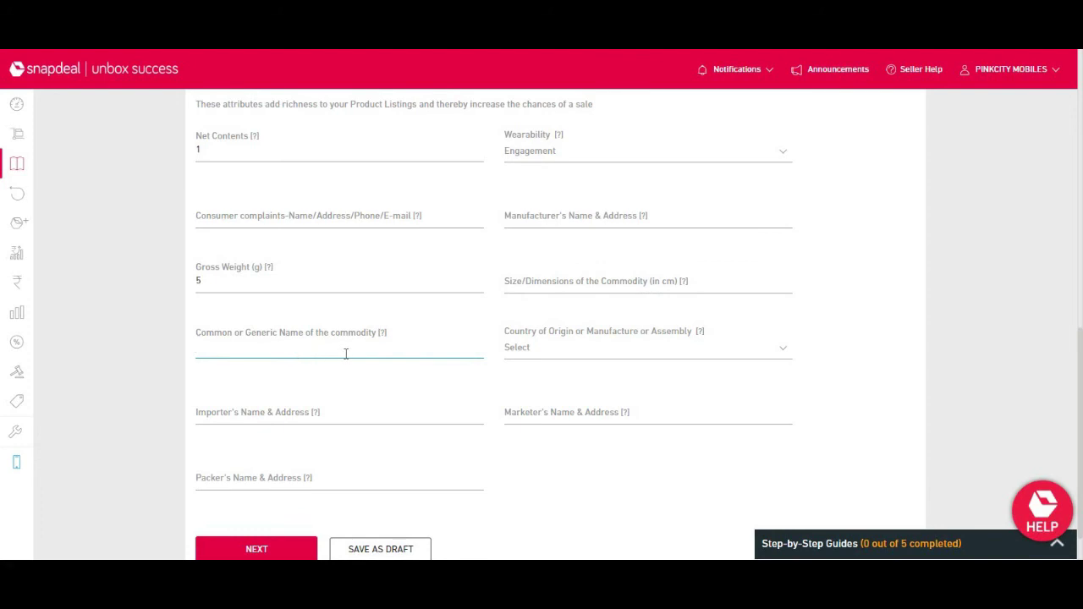
Choose India as the country of origin and proceed to Variant Details.
click(563, 356)
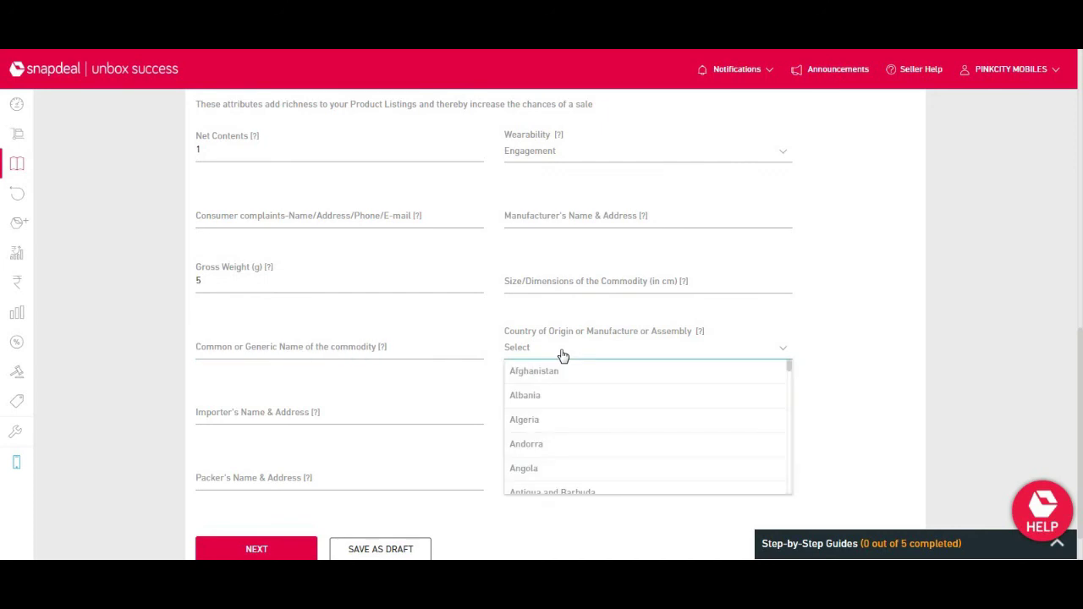
scroll(614, 448, down, 3)
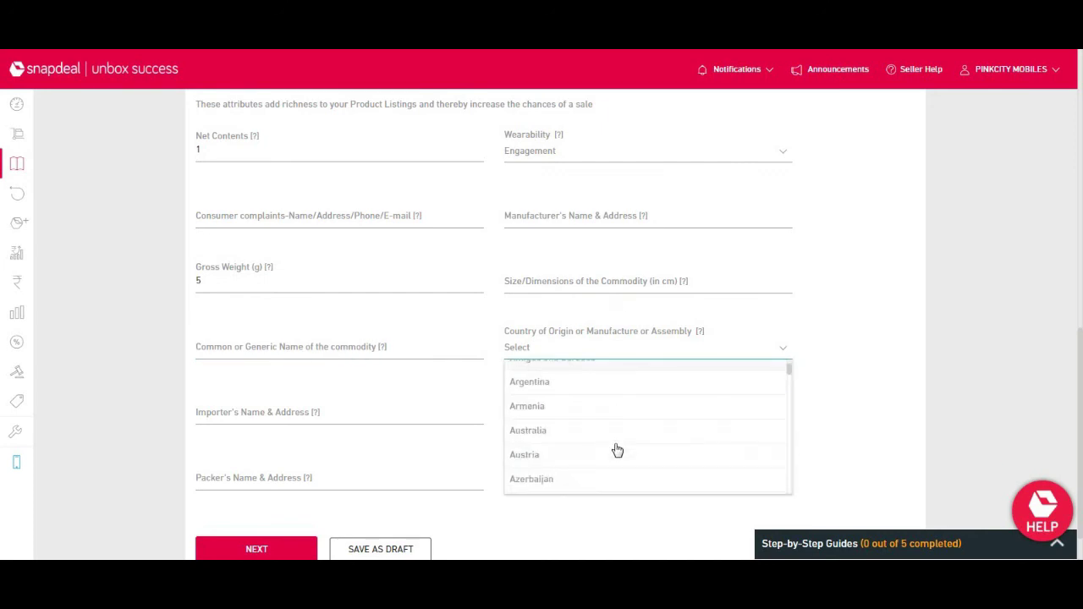
scroll(615, 446, down, 5)
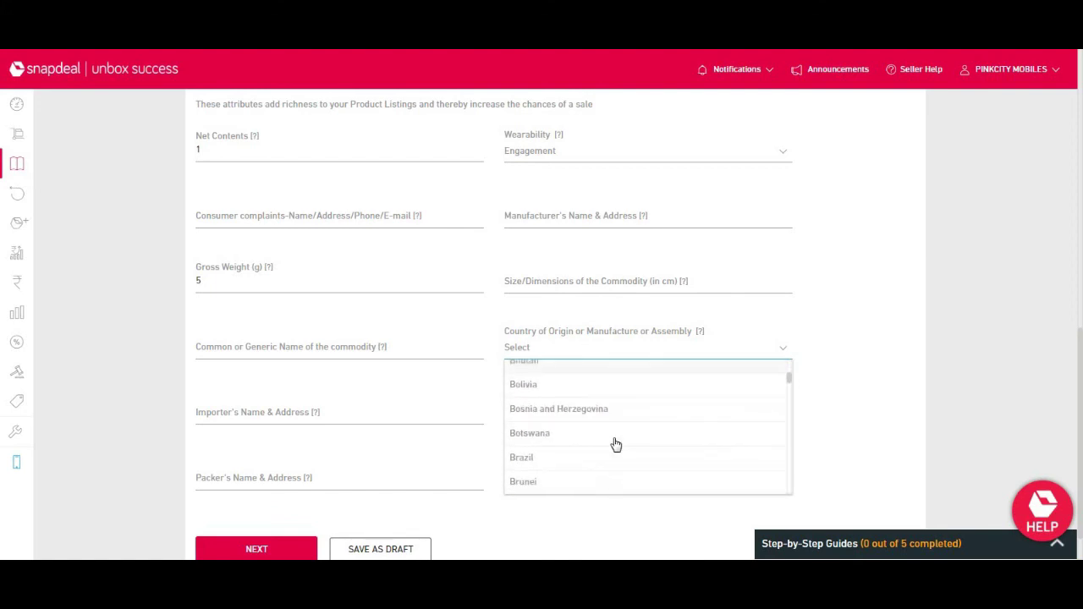
scroll(615, 445, down, 6)
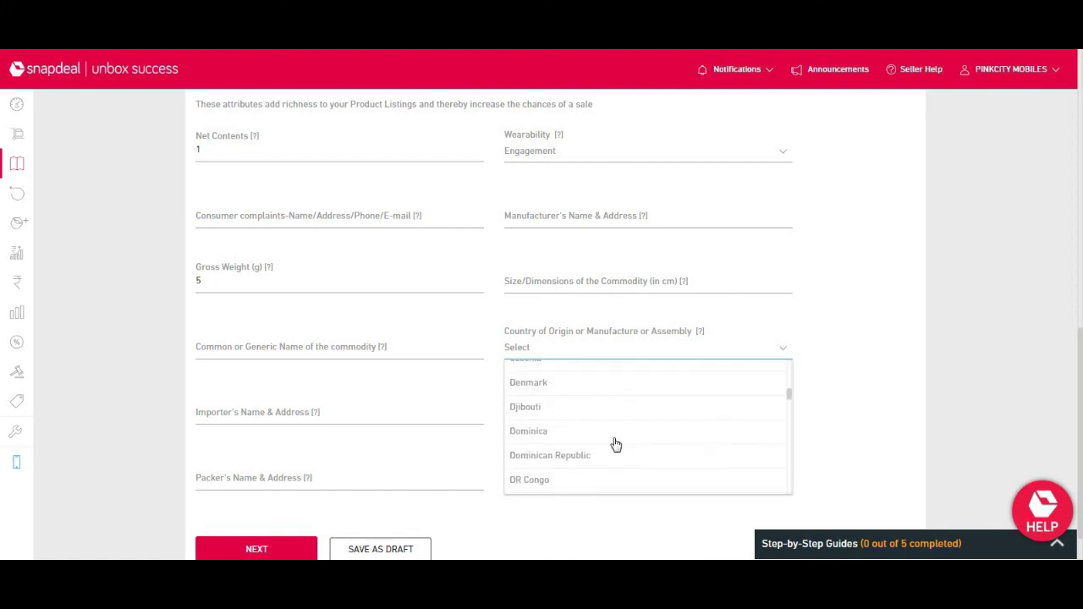
scroll(616, 445, down, 5)
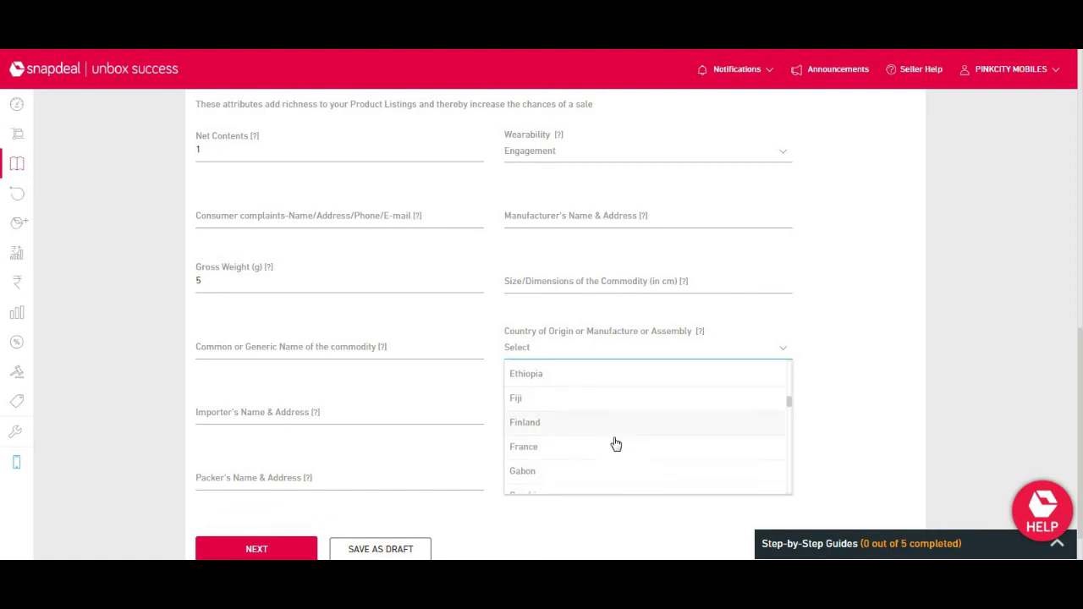
scroll(616, 444, down, 3)
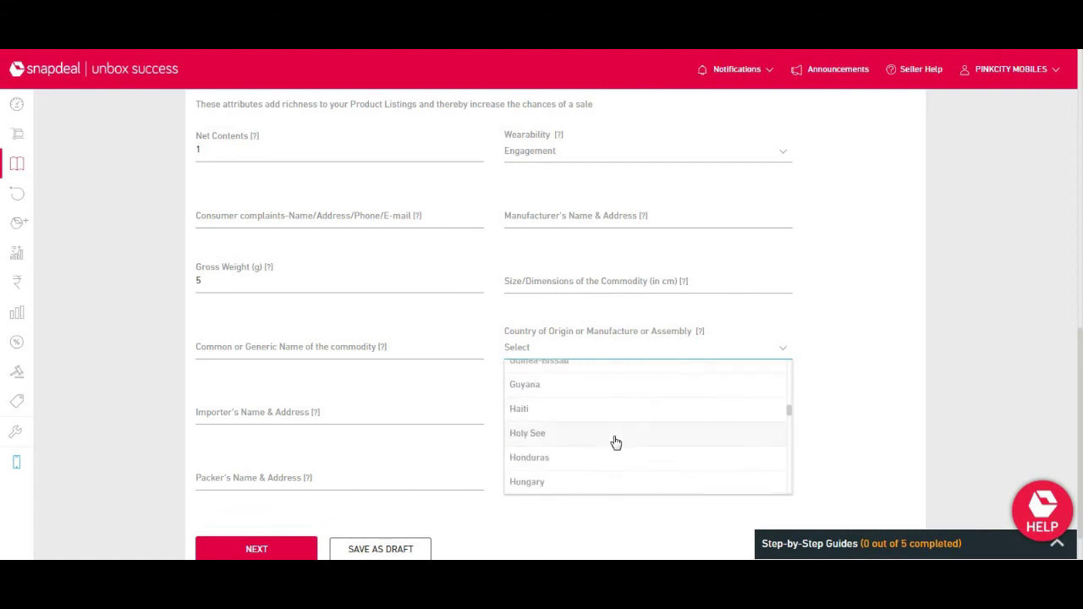
scroll(615, 443, down, 1)
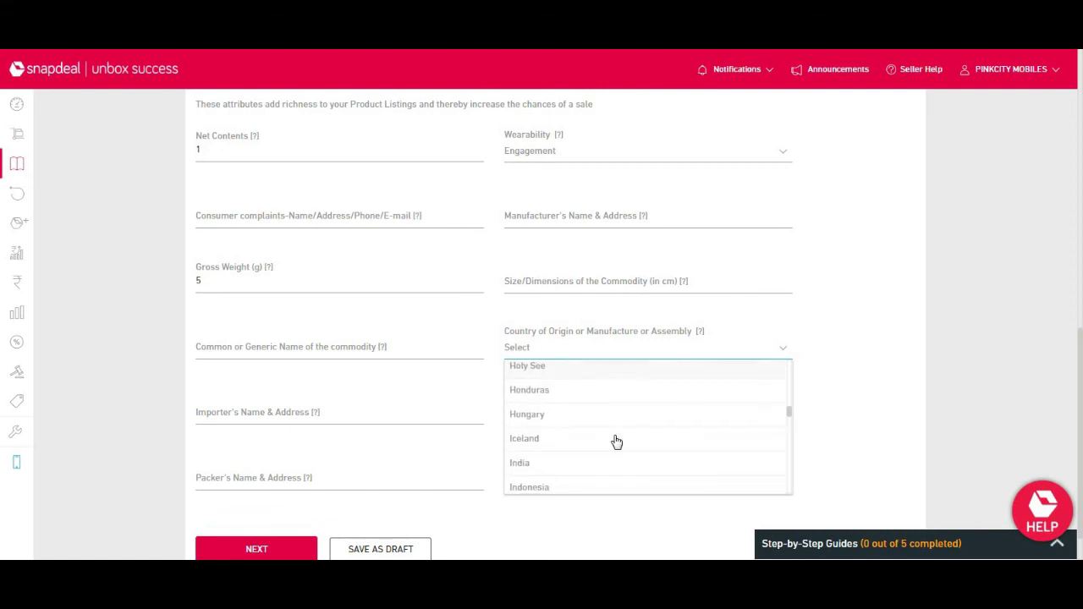
click(532, 468)
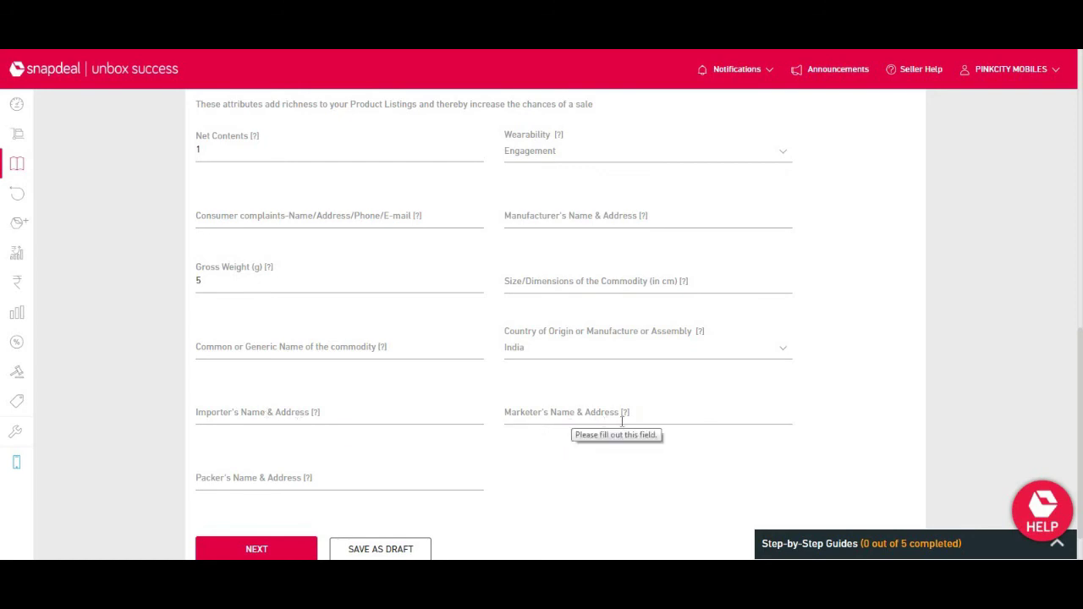
scroll(314, 477, down, 1)
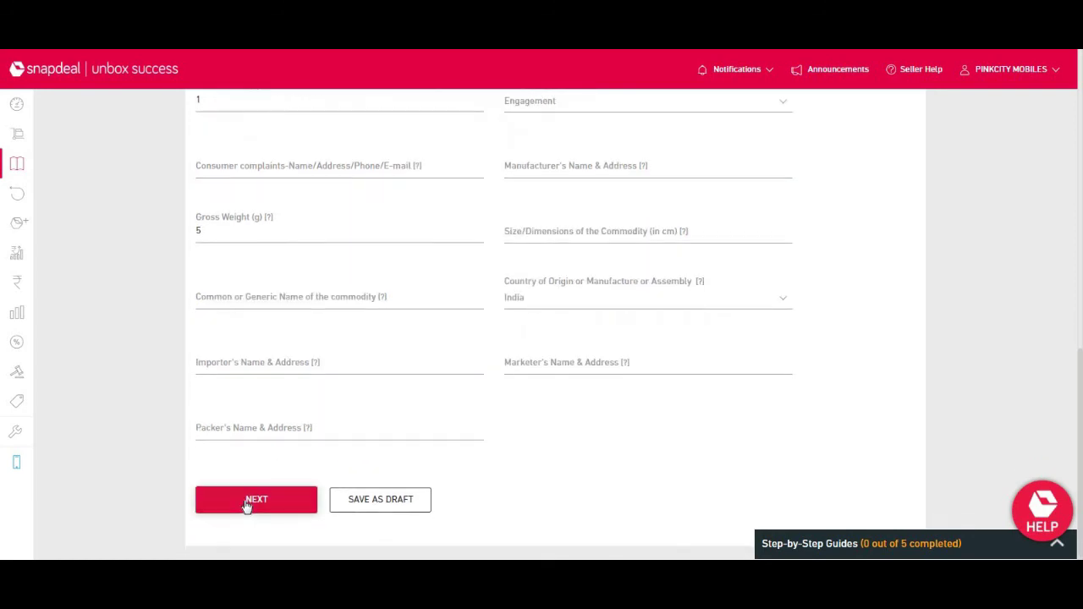
click(246, 505)
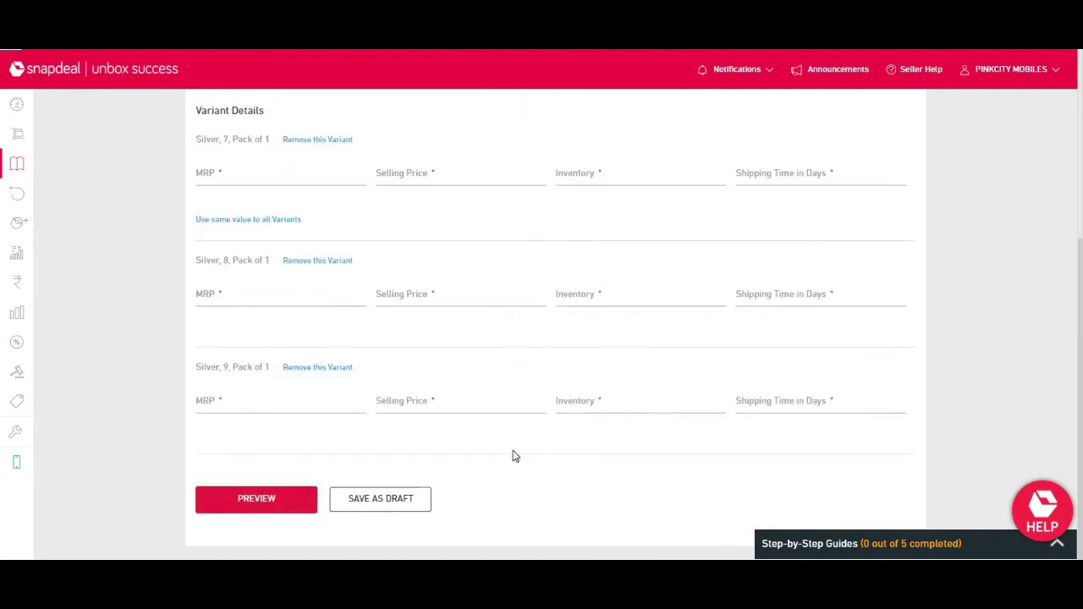
Give all variants MRP 499, selling price 399, inventory 5 and 2-day shipping, then preview.
click(245, 176)
text(9)
click(449, 176)
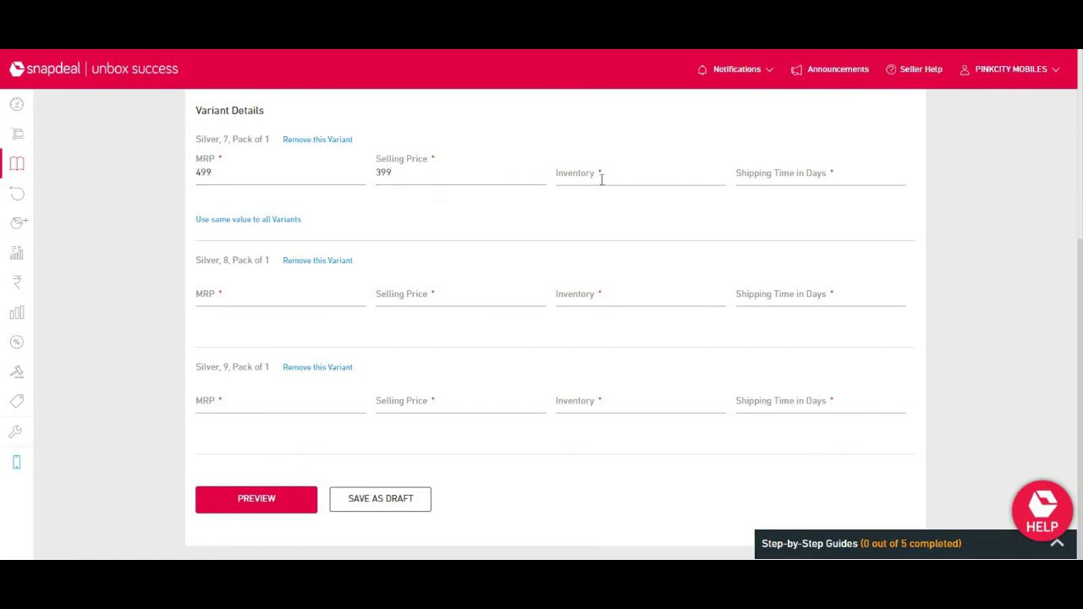
click(628, 176)
click(775, 173)
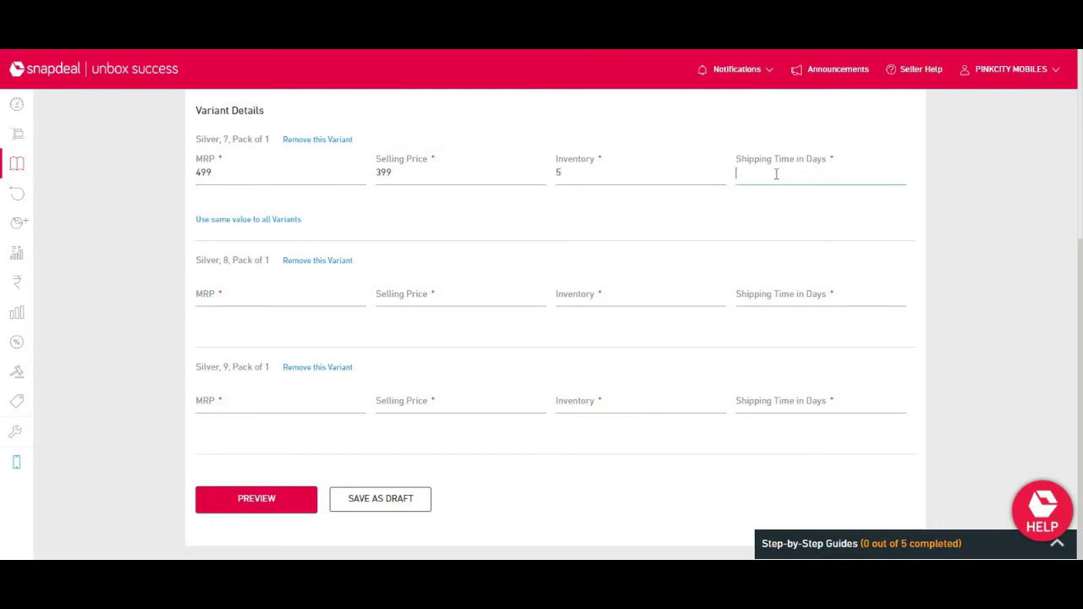
text(2)
click(262, 221)
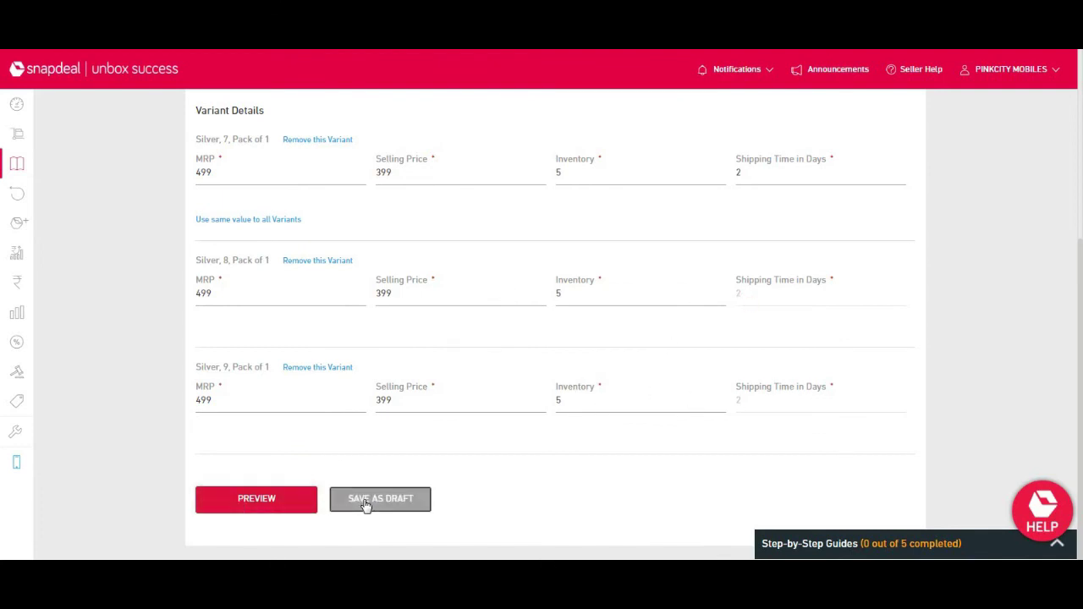
click(263, 502)
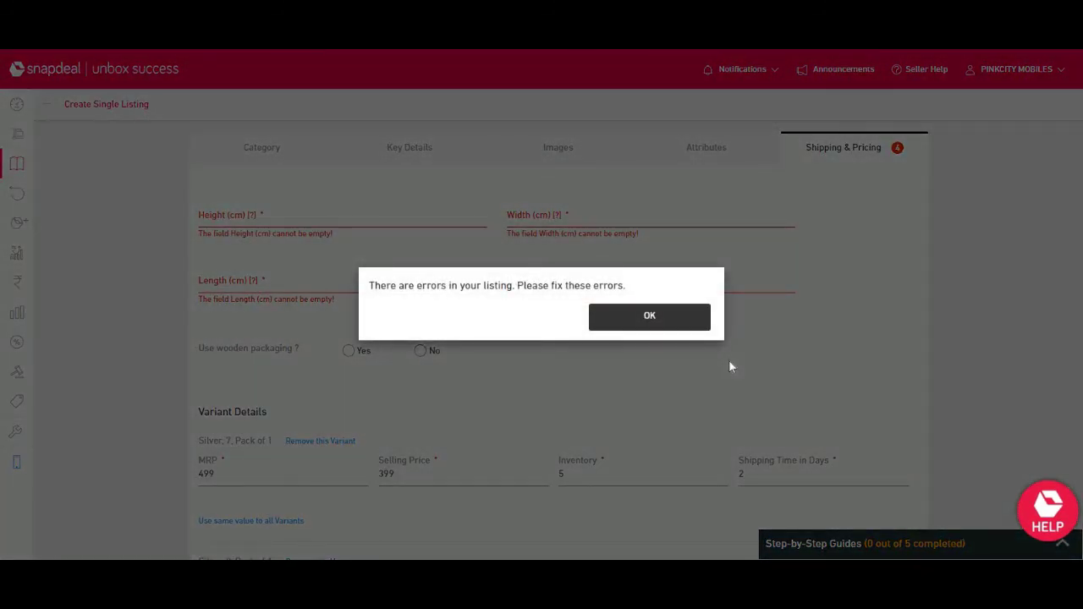
Dismiss the errors and enter package height 5, width 4, length 6 cm, weight 5 g, no wooden packaging.
click(665, 324)
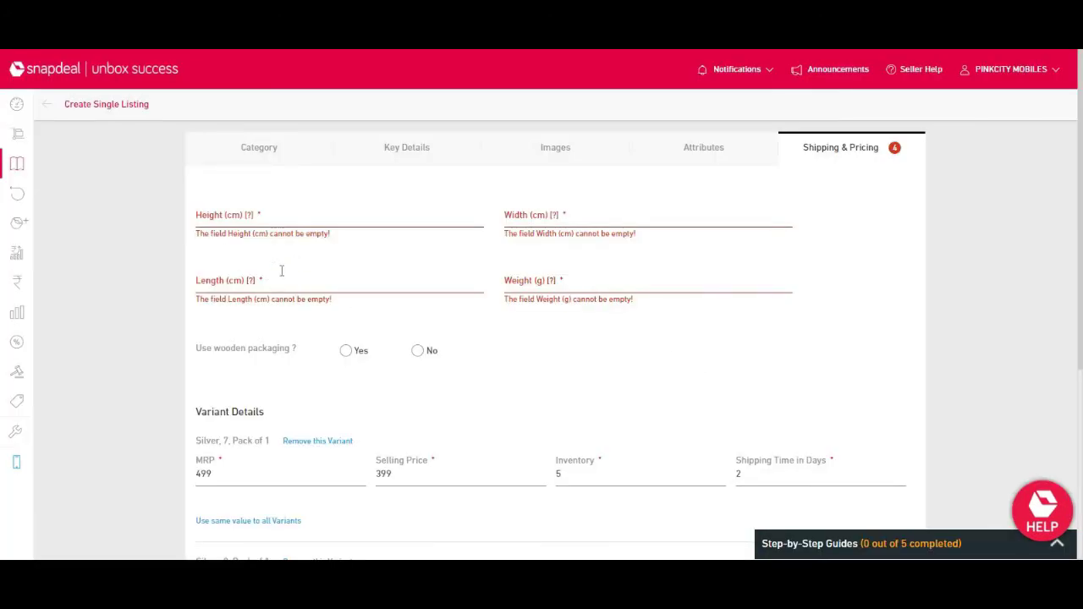
click(275, 222)
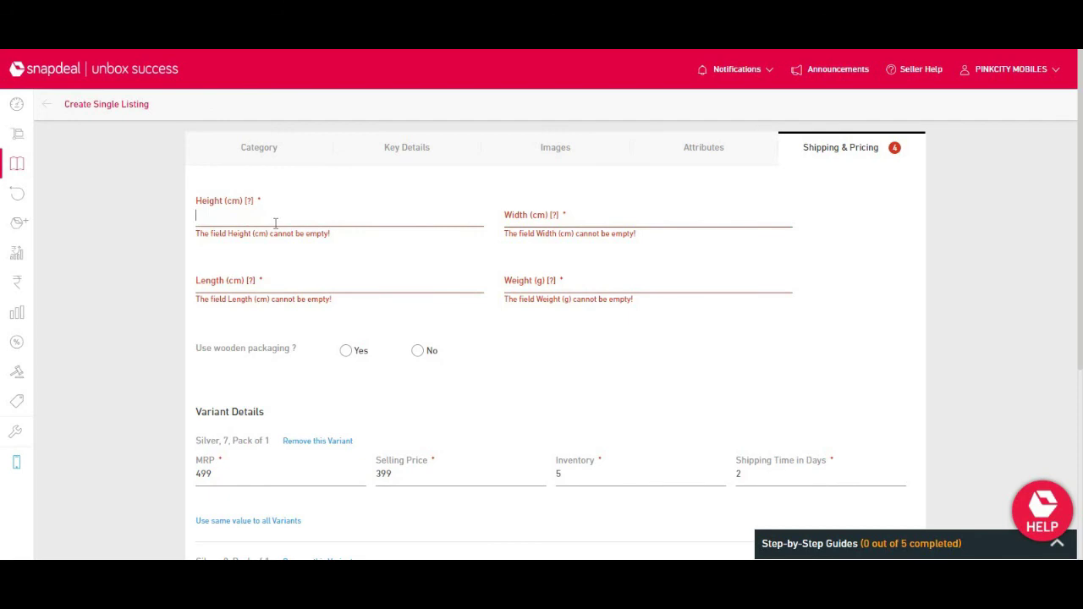
text(5)
key(Tab)
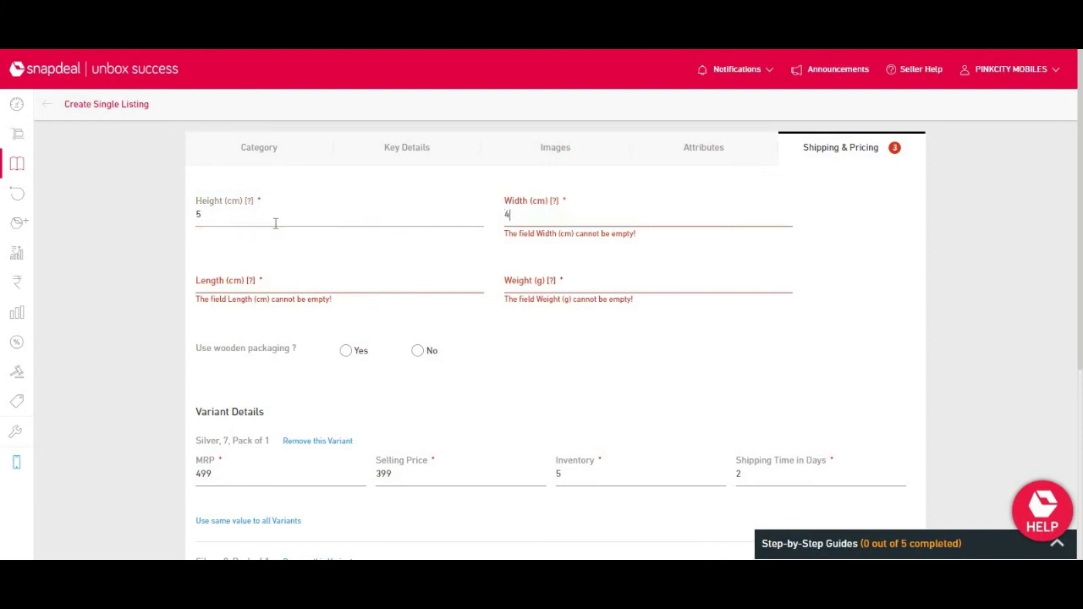
key(Tab)
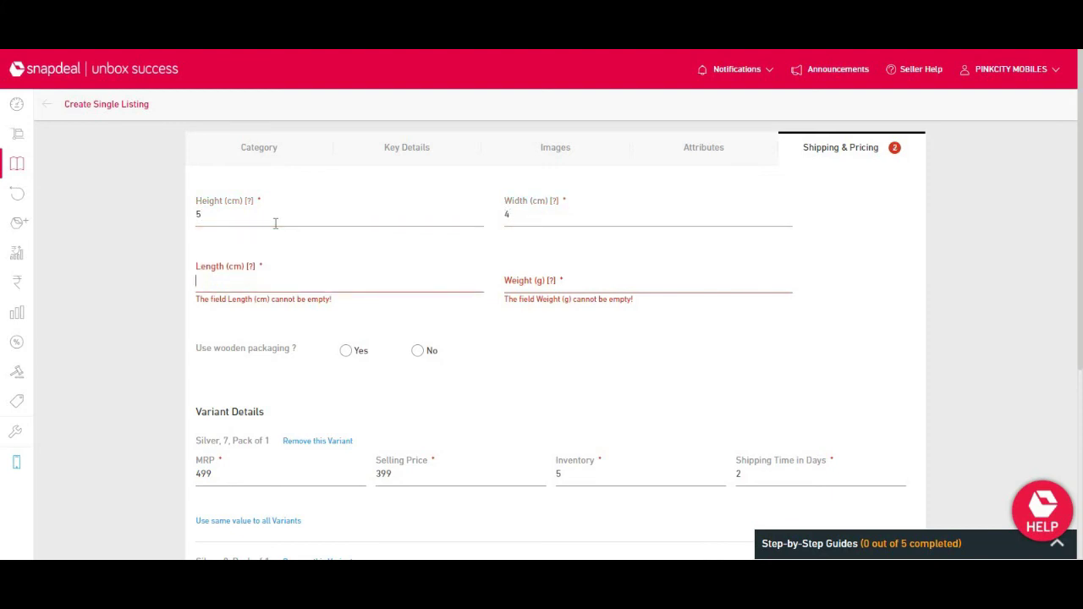
text(6)
key(Tab)
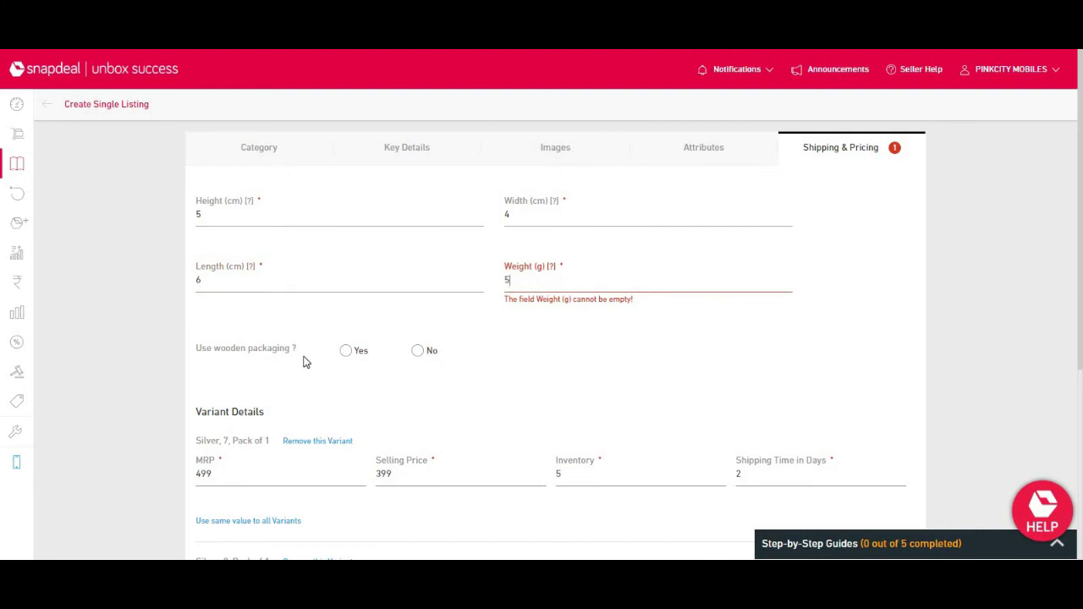
click(417, 353)
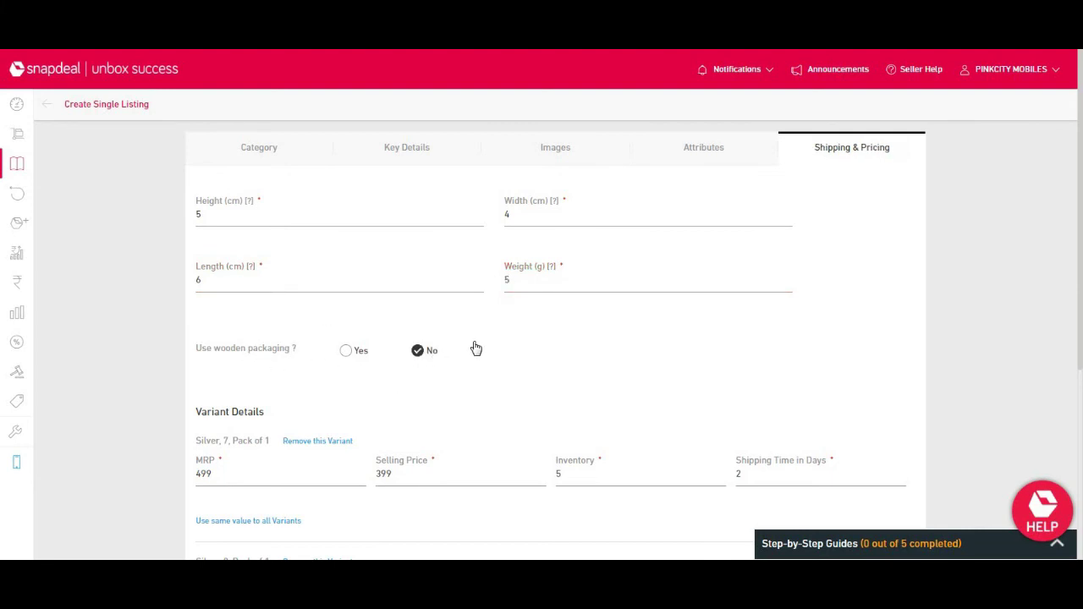
scroll(473, 349, down, 1)
scroll(474, 347, down, 4)
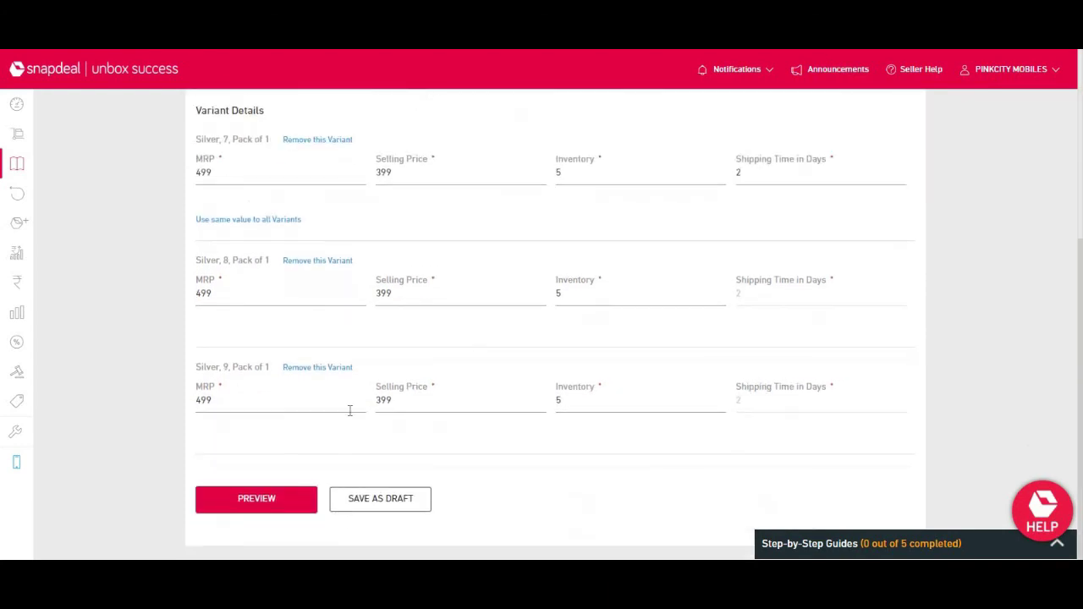
Preview the Amethyst Ring listing, close the preview, save it as a draft and confirm.
click(269, 501)
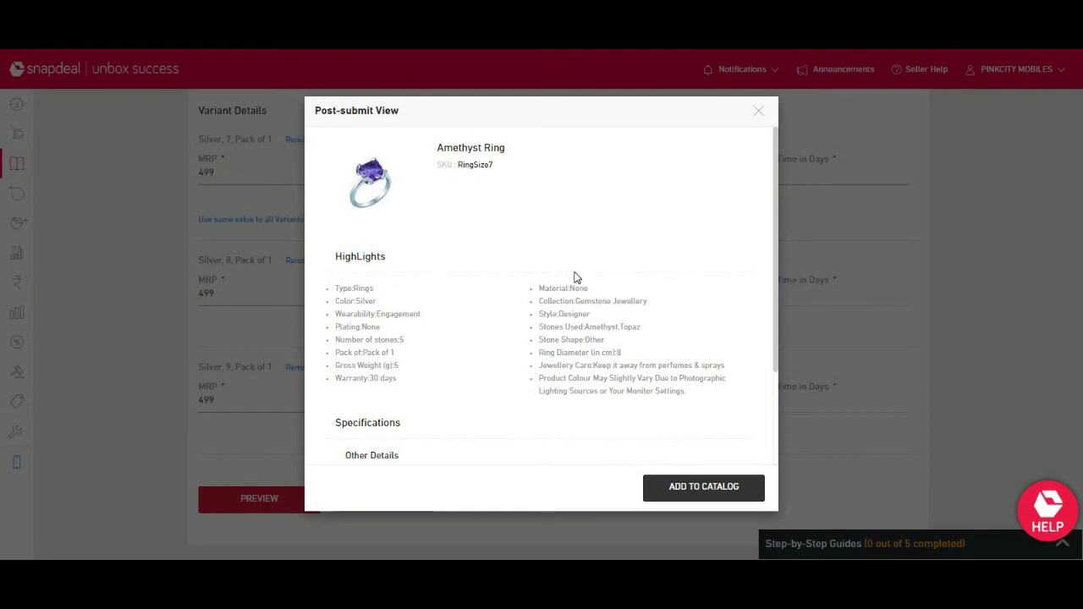
click(758, 116)
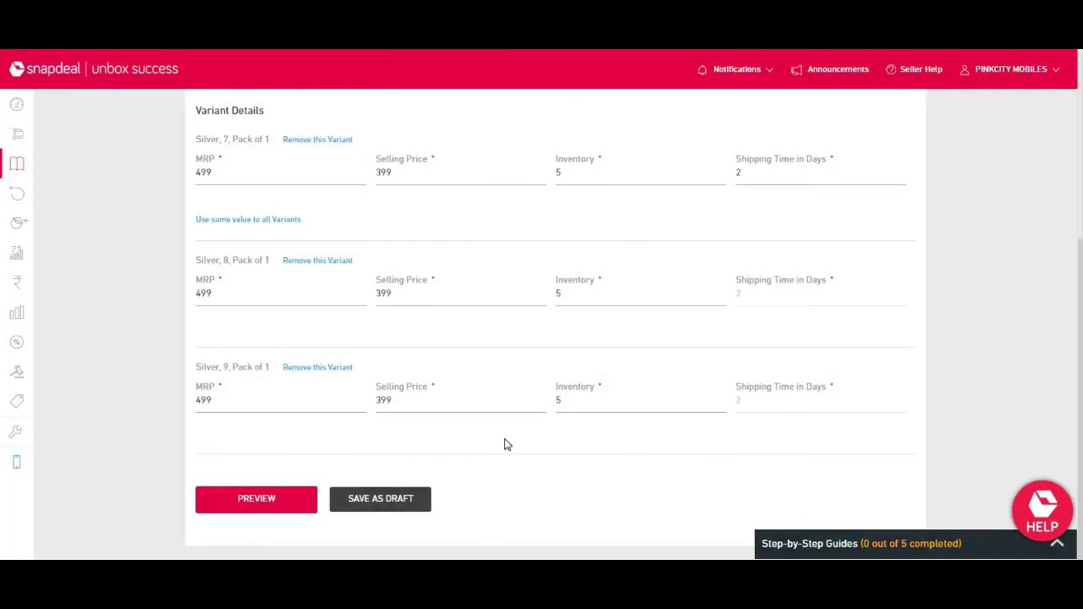
click(395, 503)
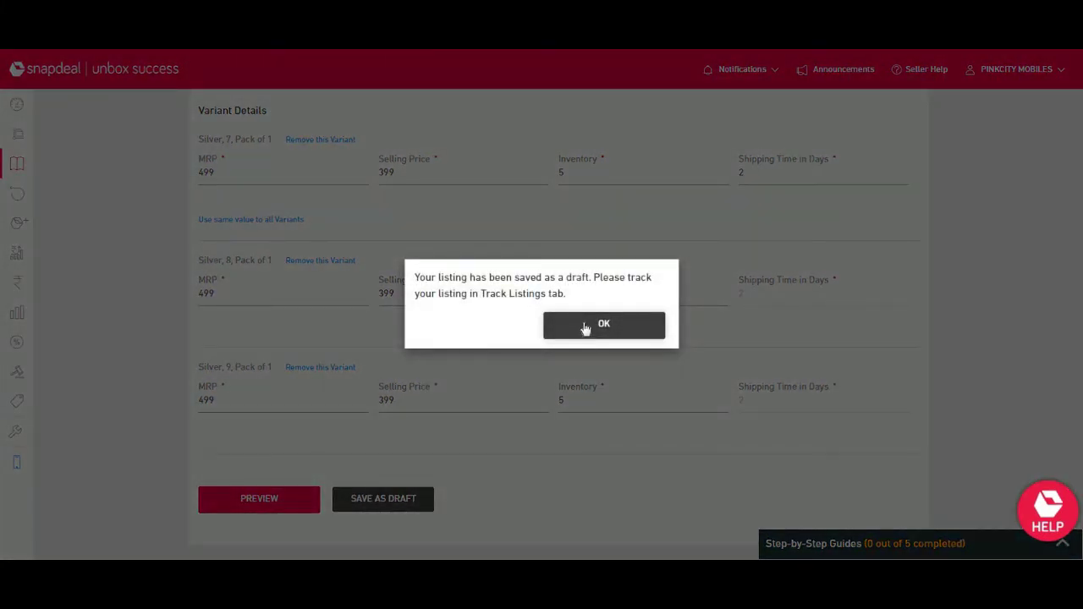
click(584, 327)
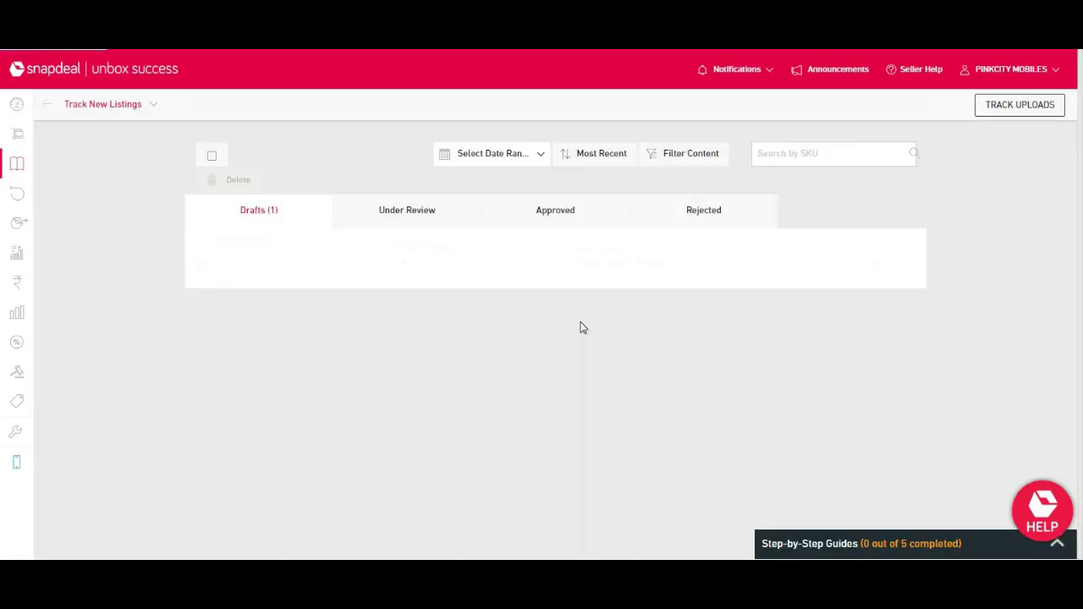